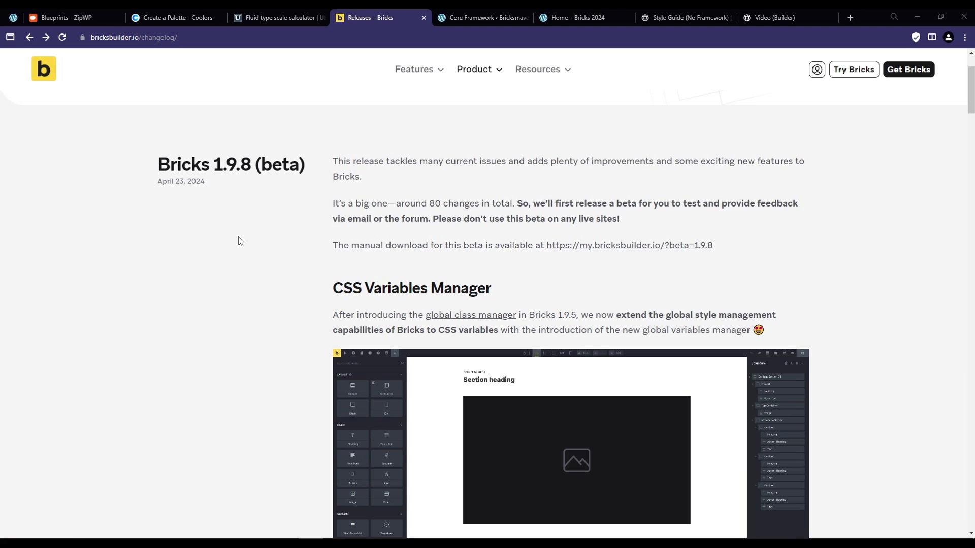
Look over the primary, secondary and tertiary color swatches on the Style Guide page
click(646, 17)
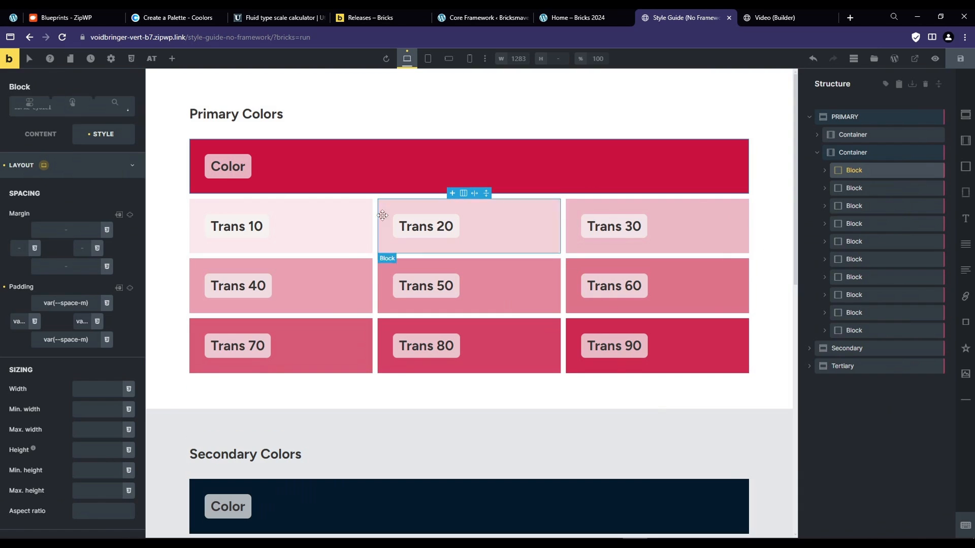
scroll(284, 169, down, 11)
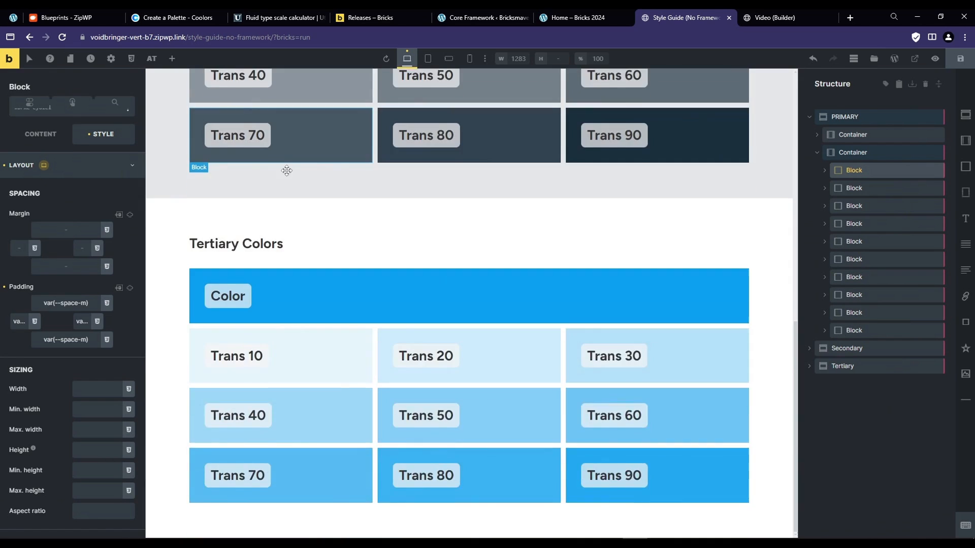
scroll(405, 279, up, 11)
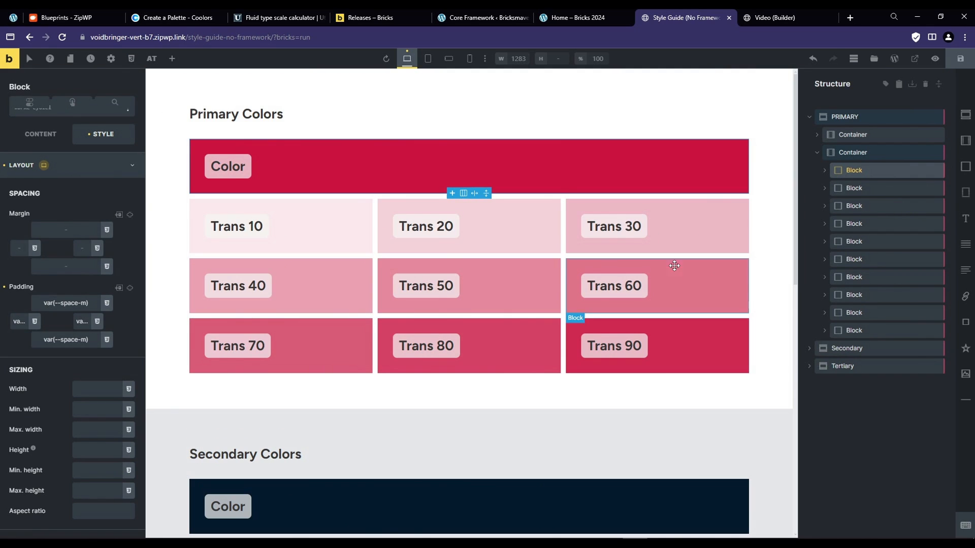
Set the global CSS variable primary-h to 222, save it and close the variable manager
click(131, 59)
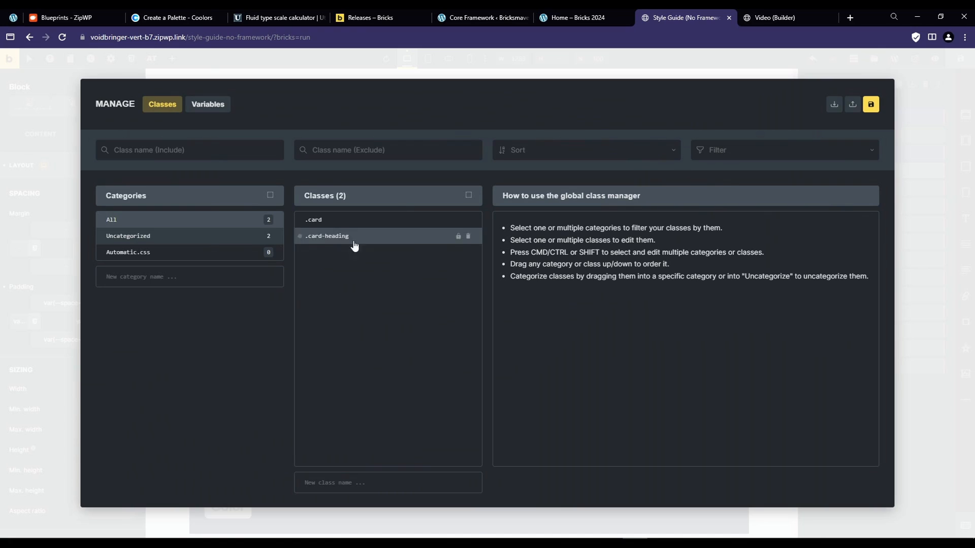
click(216, 109)
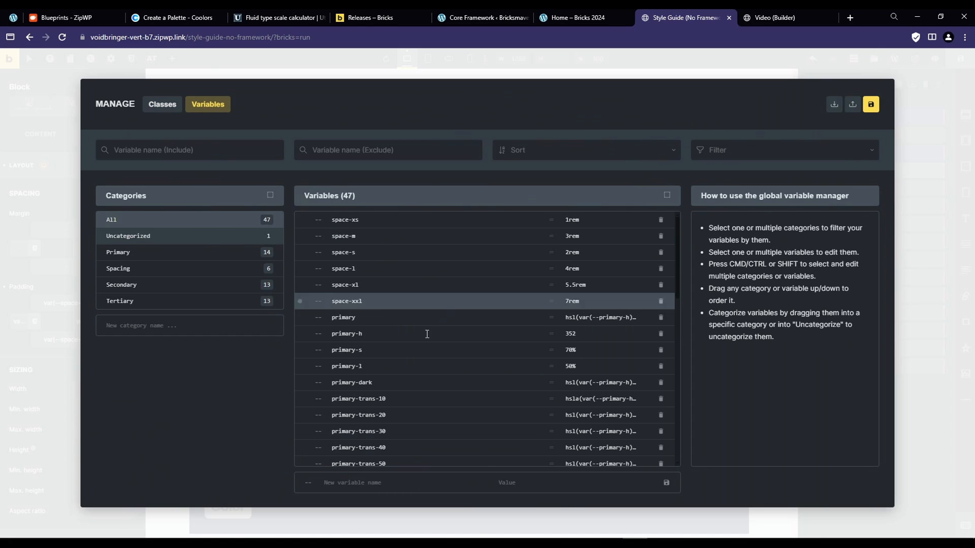
double_click(584, 334)
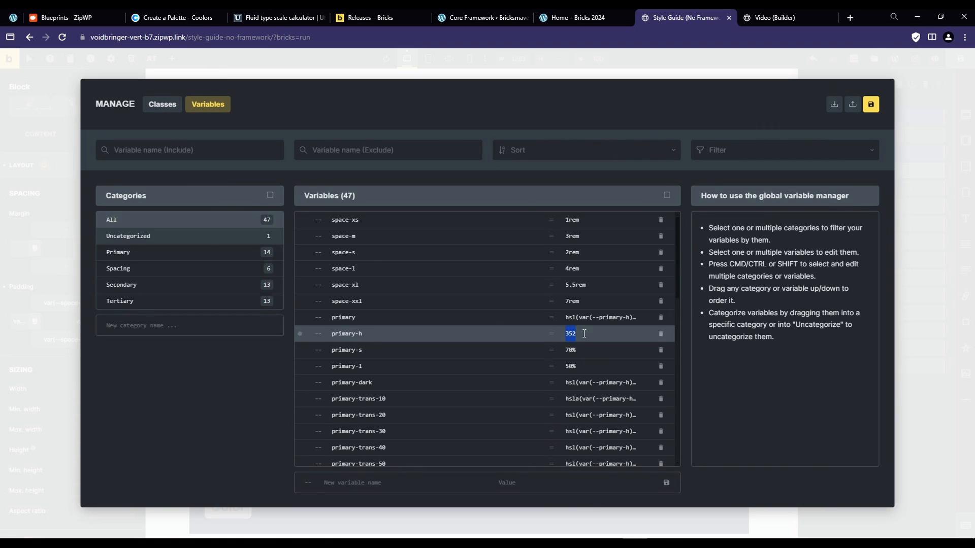
text(222)
click(870, 109)
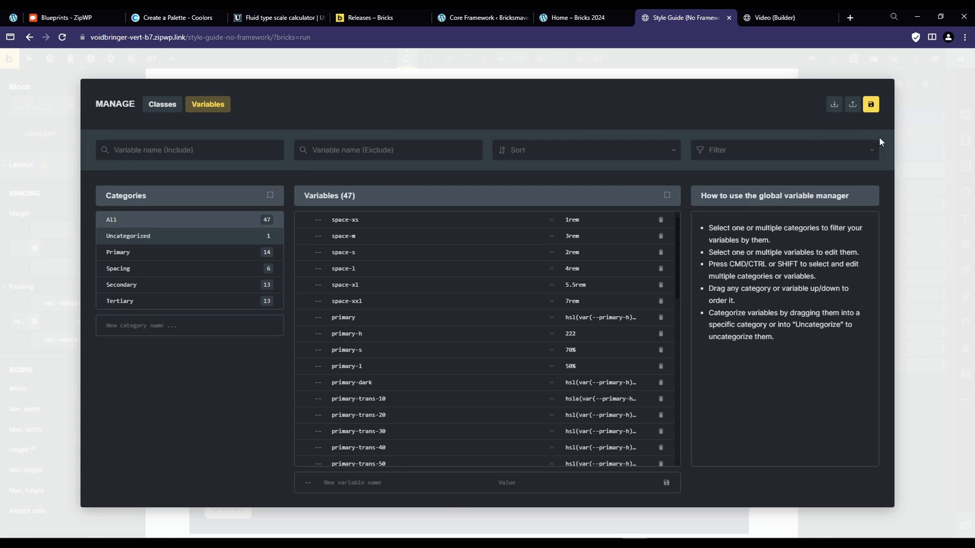
click(922, 475)
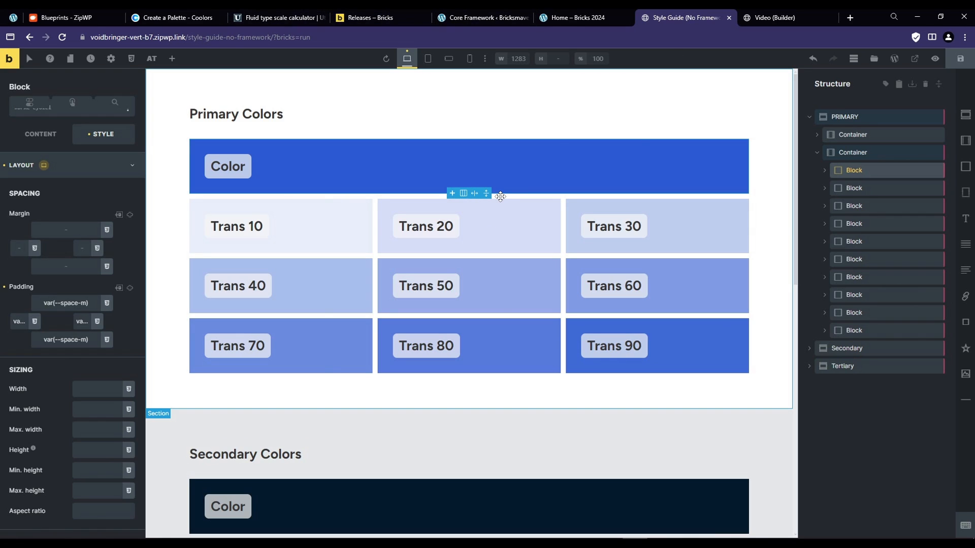
Review the primary brand color's variant, shade and tint settings in Core Framework
click(472, 18)
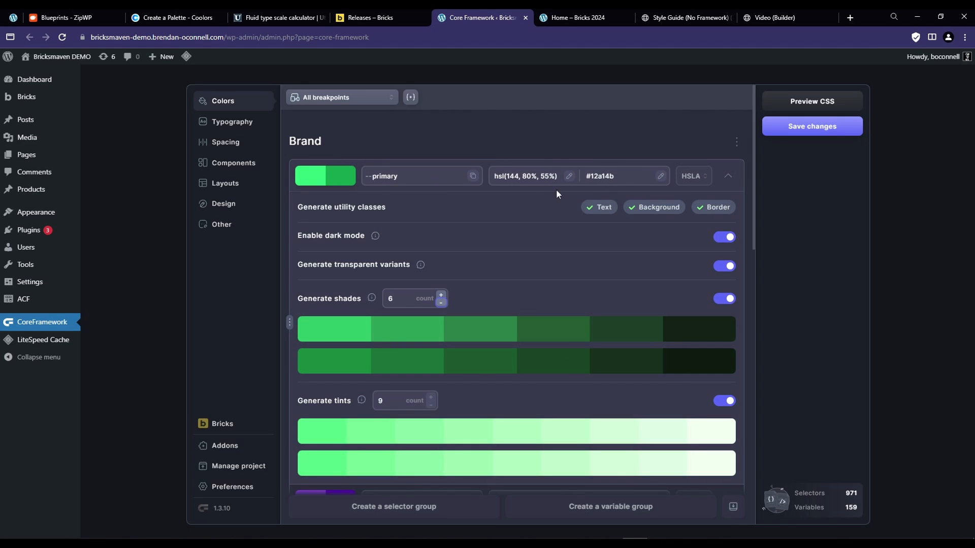
scroll(453, 343, down, 4)
scroll(398, 236, up, 3)
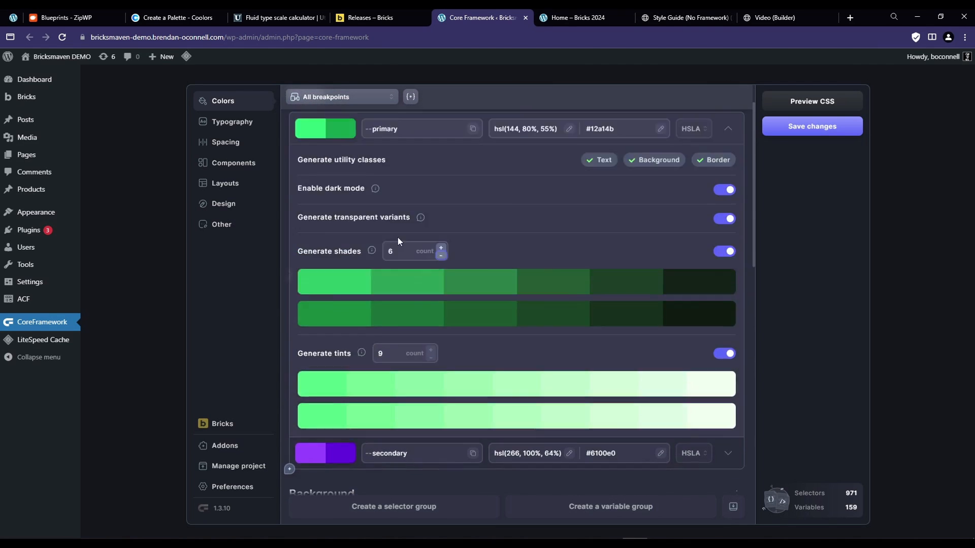
scroll(398, 237, up, 1)
On the Bricks 2024 home page, shift the Secondary color in the Automatic.css palette to a purple hue of about 269
click(575, 14)
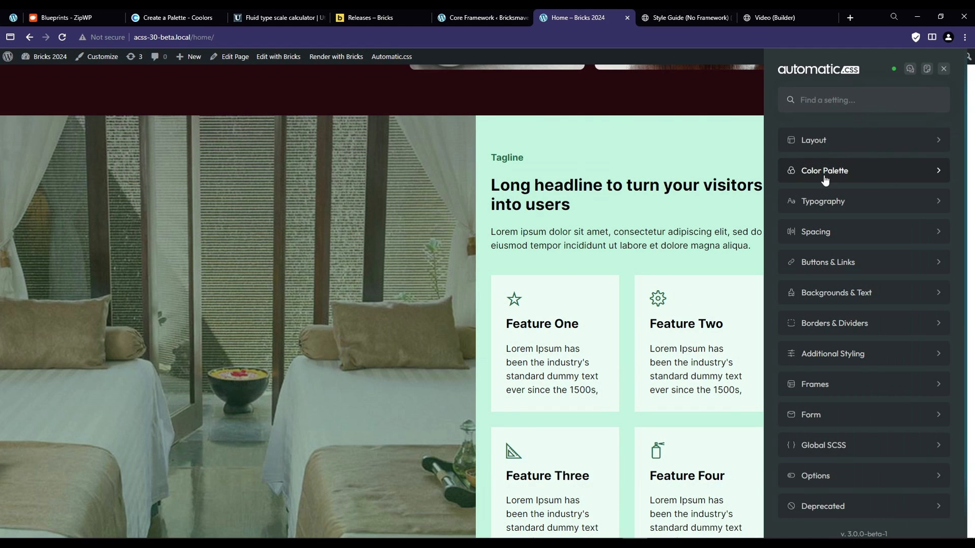
click(825, 180)
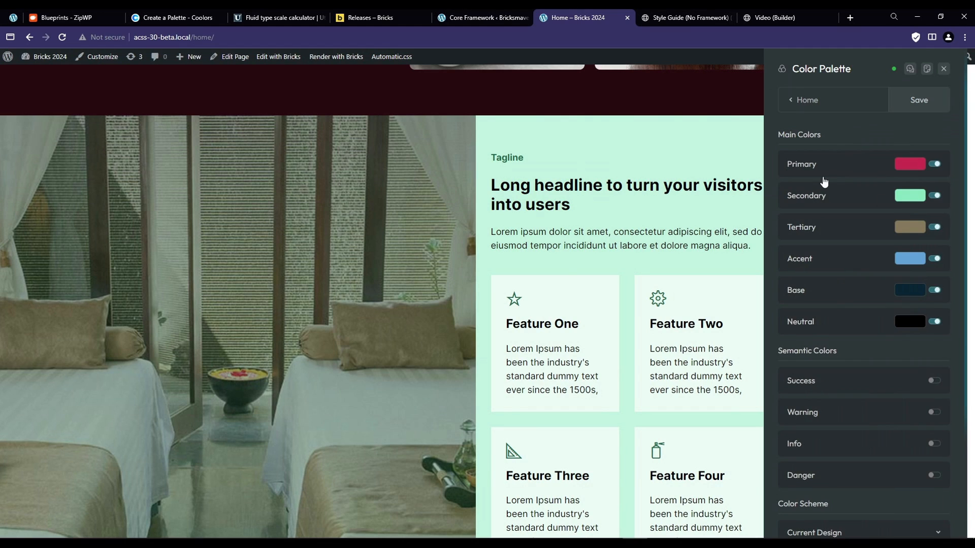
click(816, 201)
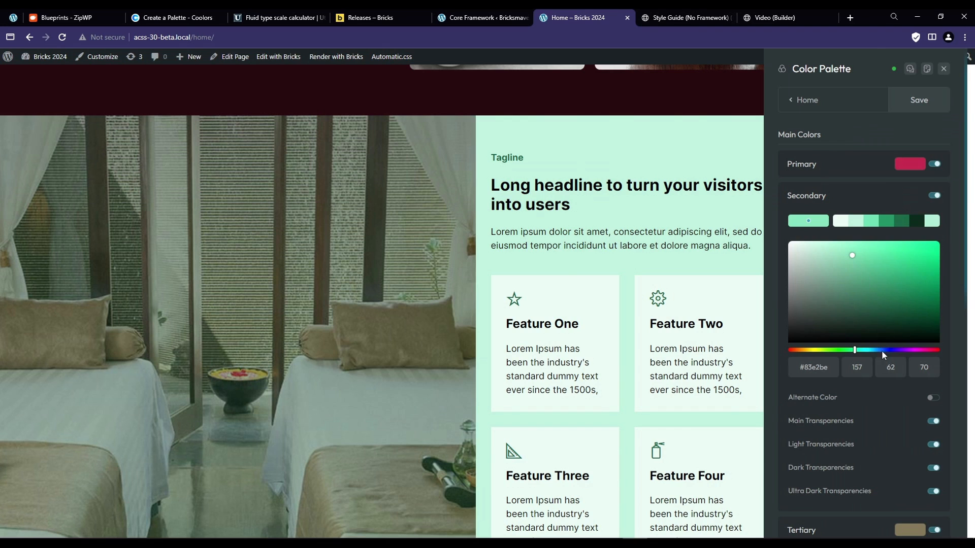
drag(857, 350, 900, 352)
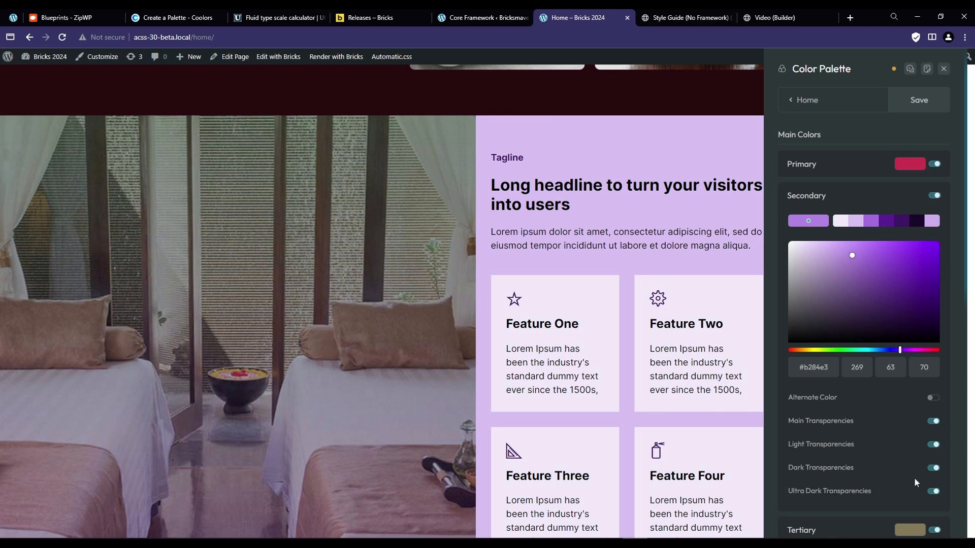
scroll(860, 464, down, 4)
scroll(860, 464, up, 4)
click(794, 101)
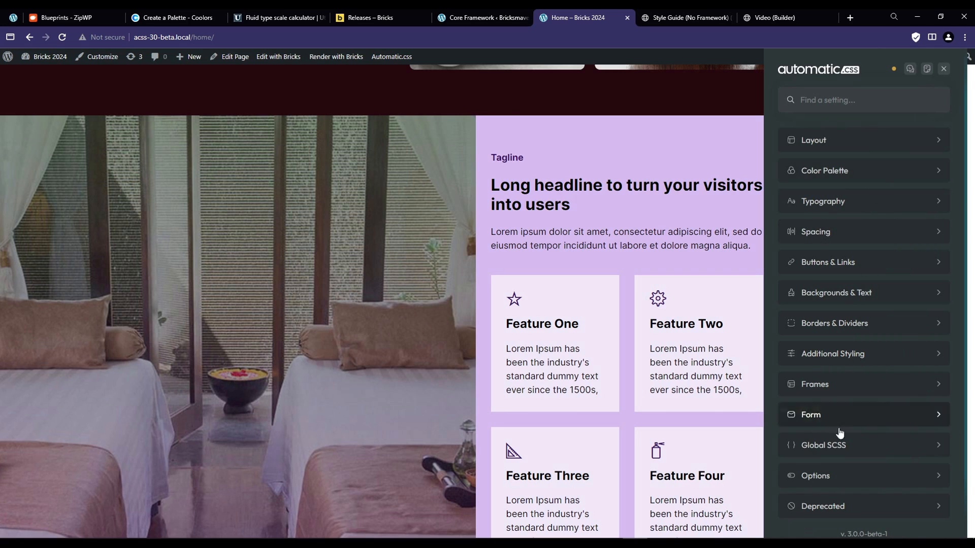
Close the Core Framework, Bricks 2024 home, Utopia type scale calculator and Bricks releases pages
middle_click(459, 9)
middle_click(551, 14)
click(534, 96)
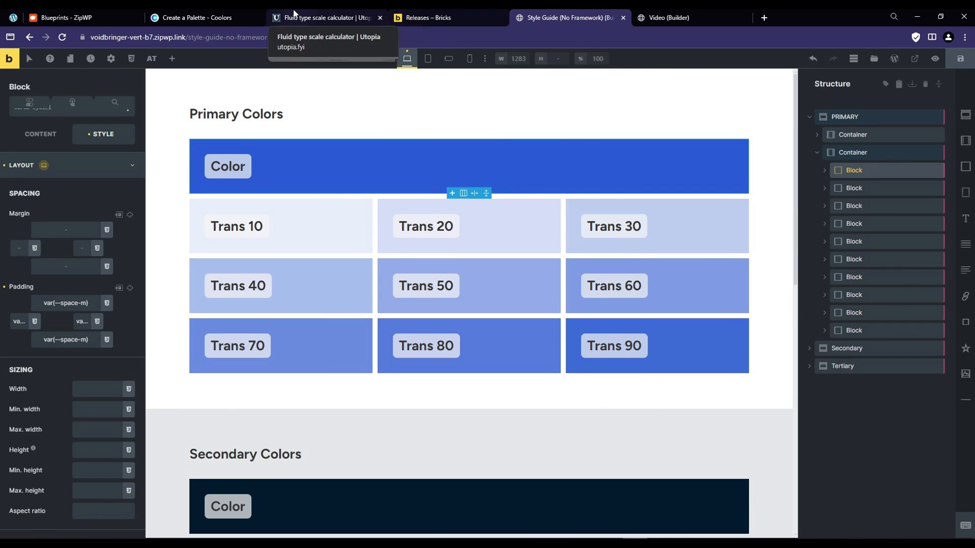
click(292, 13)
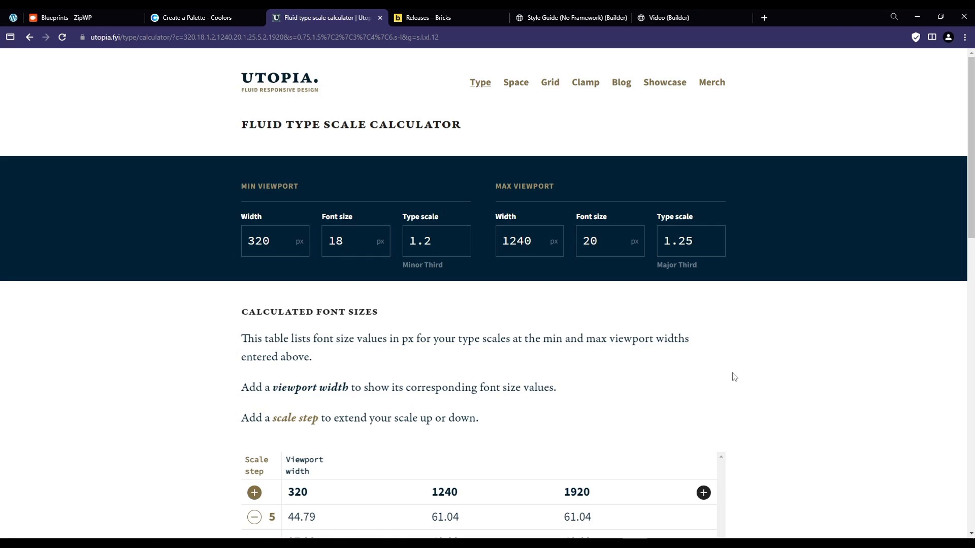
middle_click(305, 19)
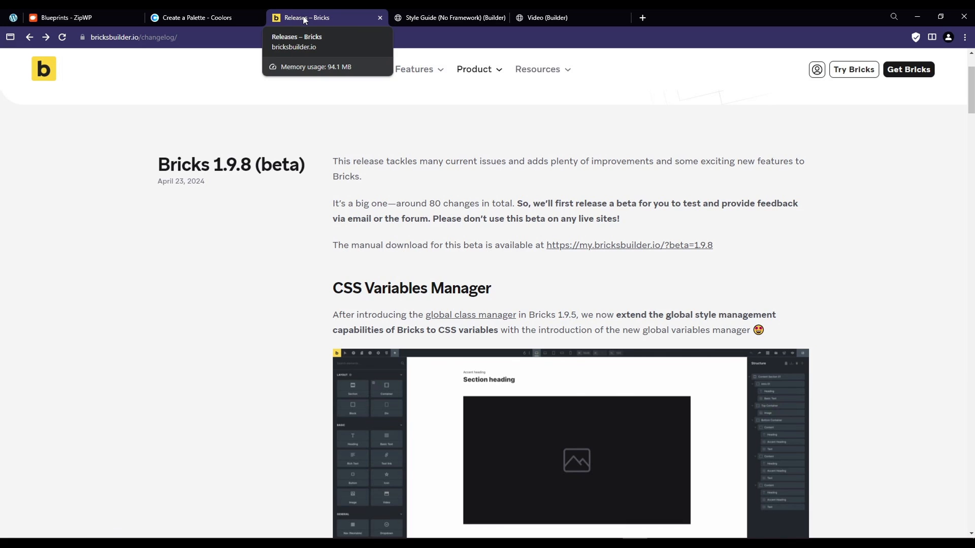
middle_click(305, 20)
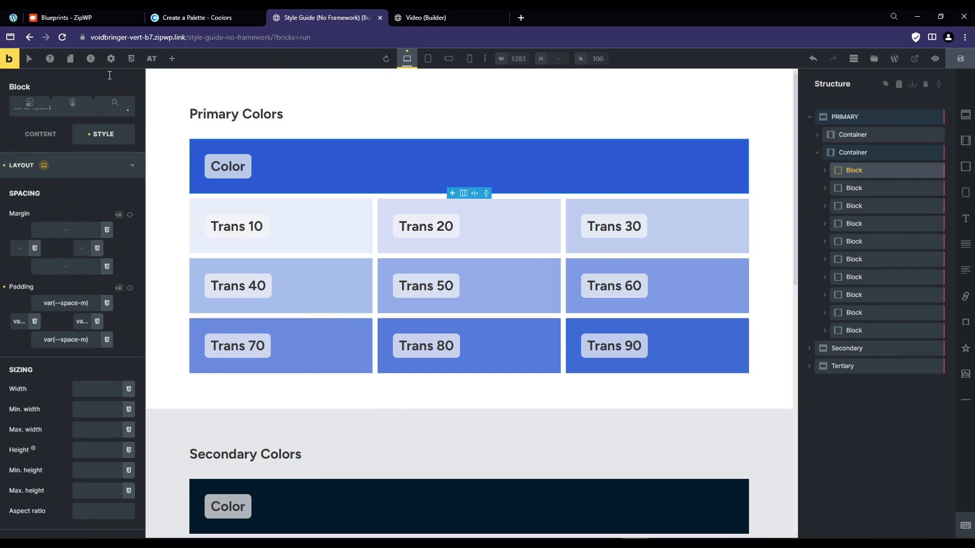
View the global variables list once more and close the Style Guide page
click(131, 59)
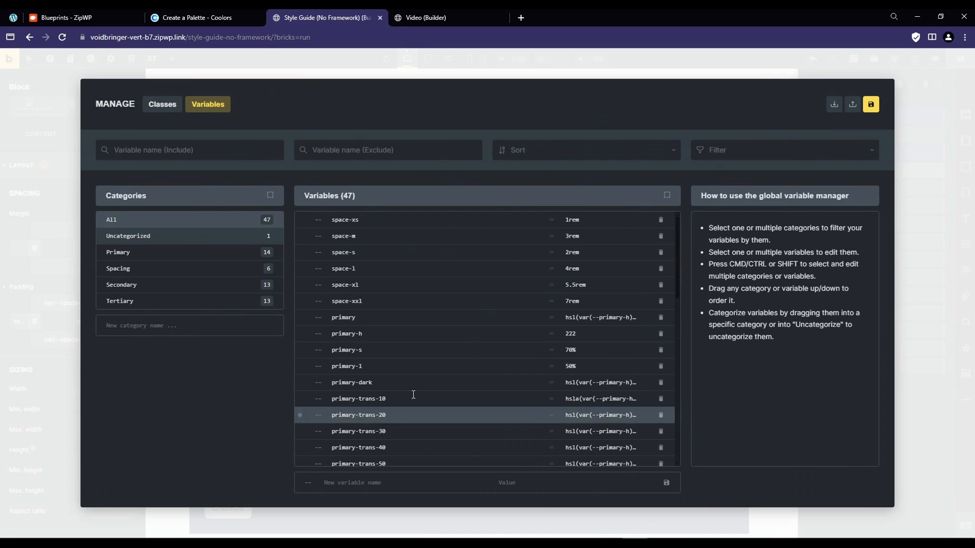
click(914, 446)
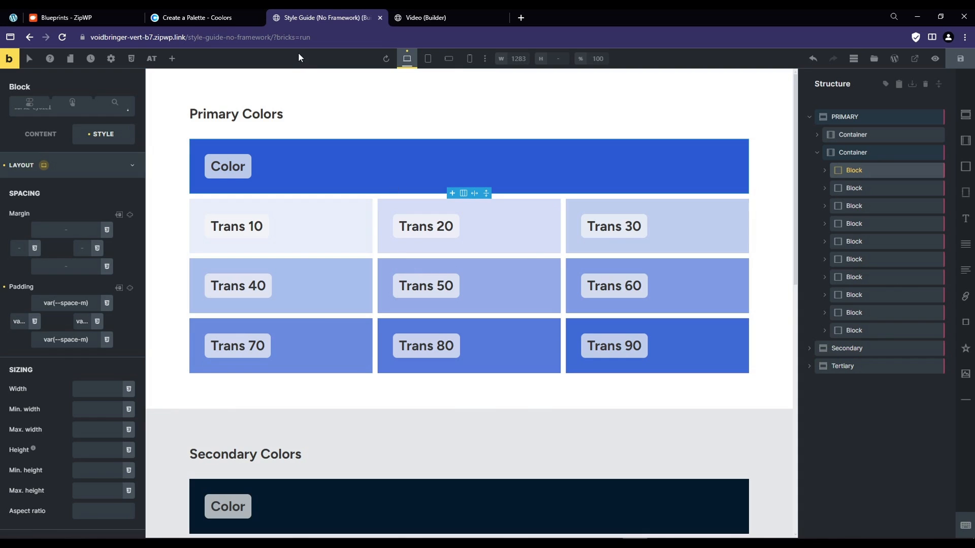
middle_click(304, 16)
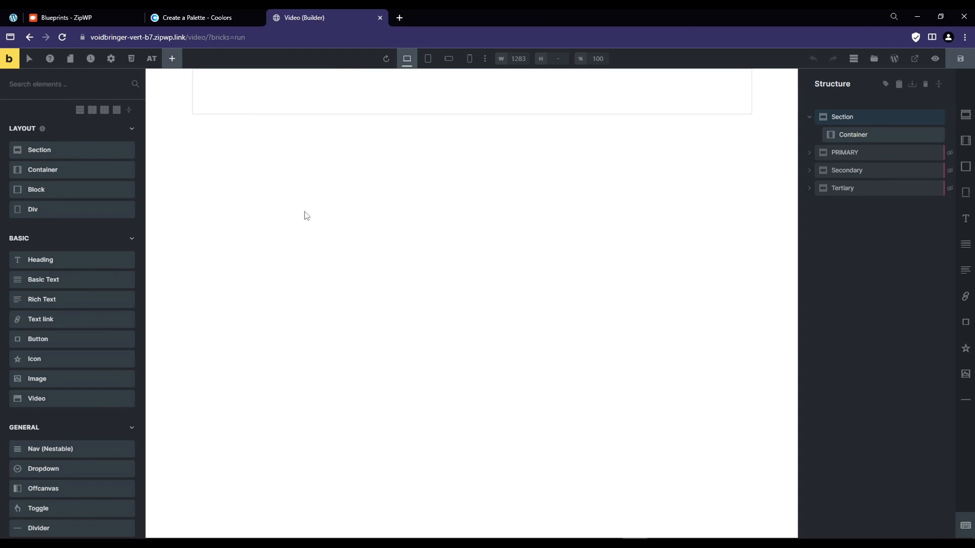
Delete all global CSS variables from the Video page's variable manager, save the change and close the manager
click(131, 60)
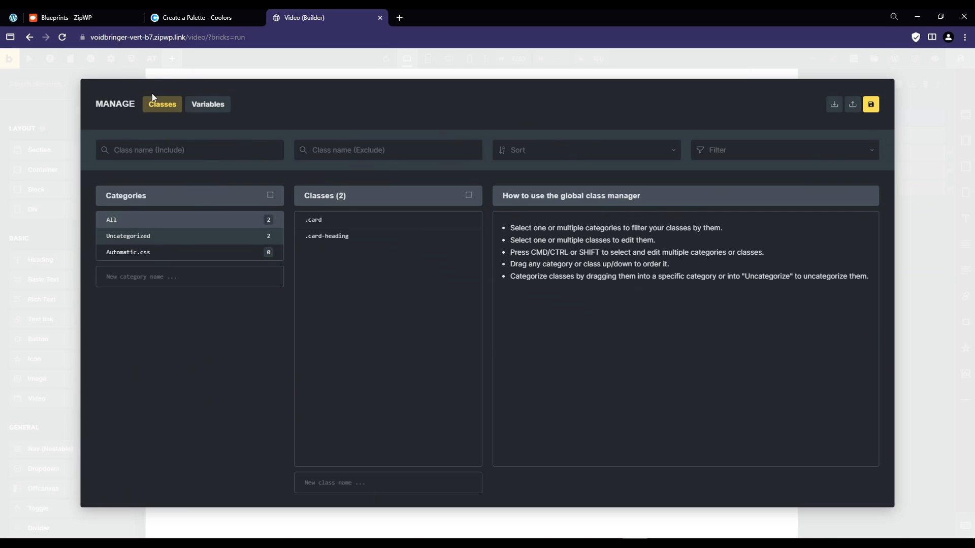
click(207, 104)
click(667, 196)
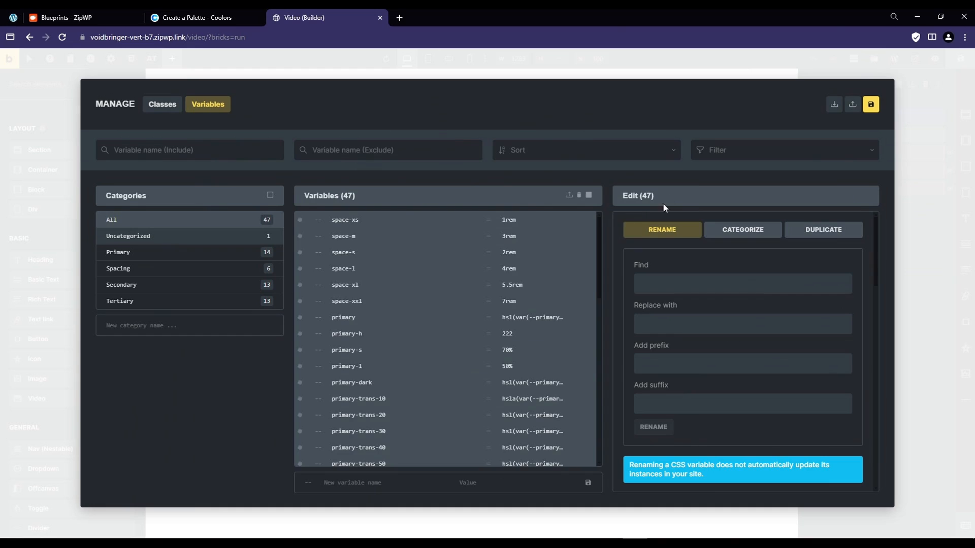
click(579, 196)
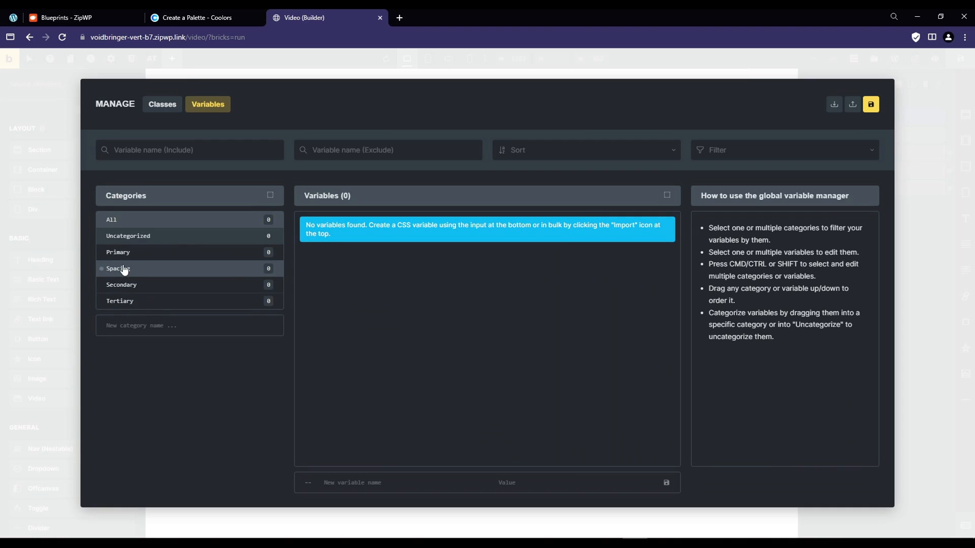
click(871, 104)
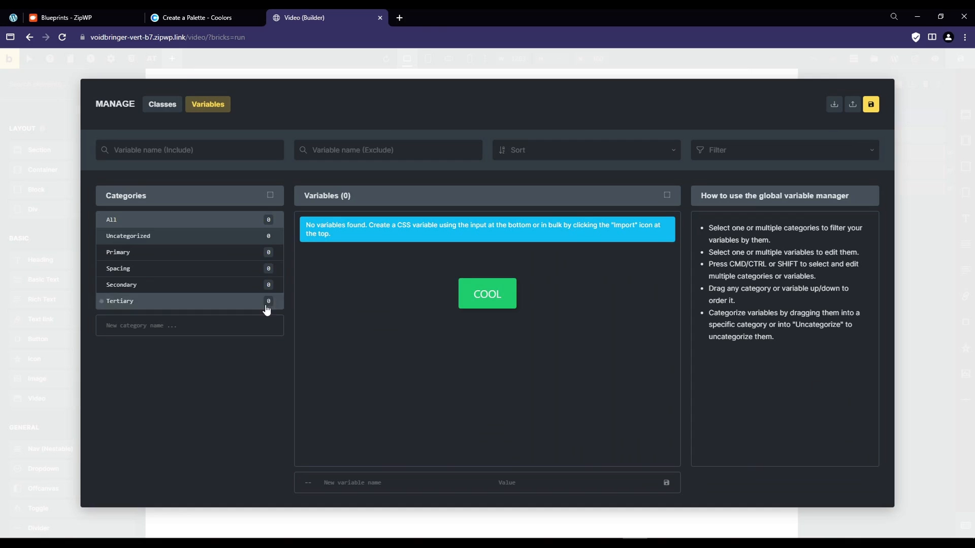
click(900, 505)
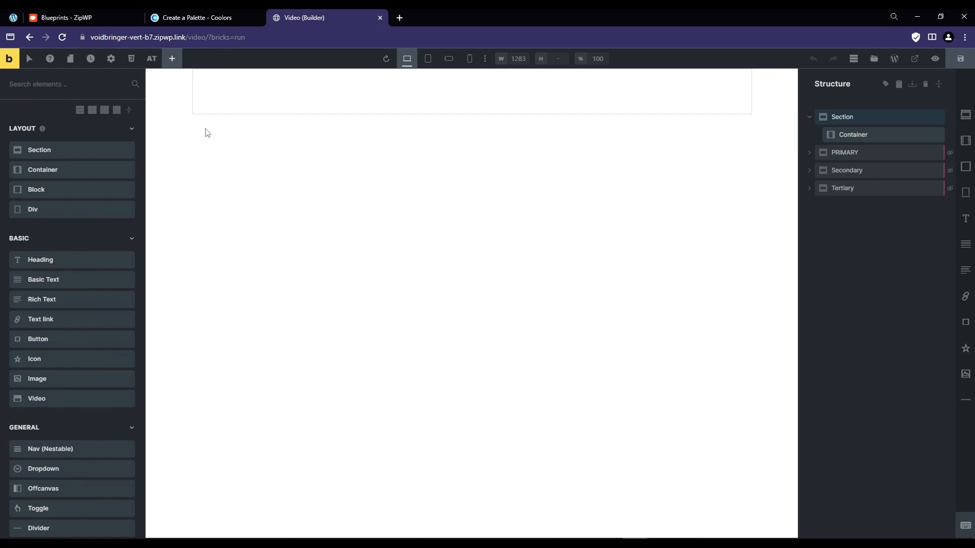
Add a Block inside the section's container and fill it with a Heading, a Basic Text and a Button element
click(398, 98)
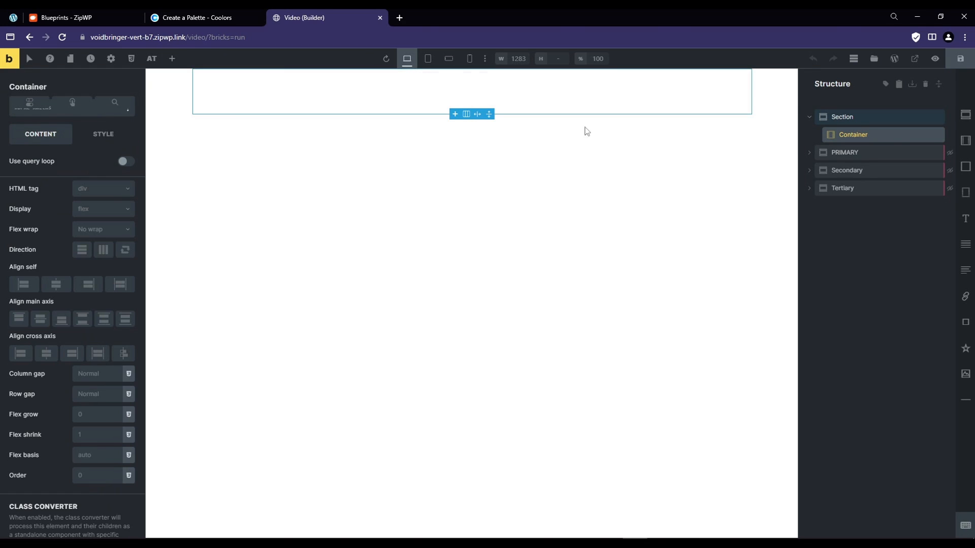
click(965, 167)
click(863, 155)
click(965, 218)
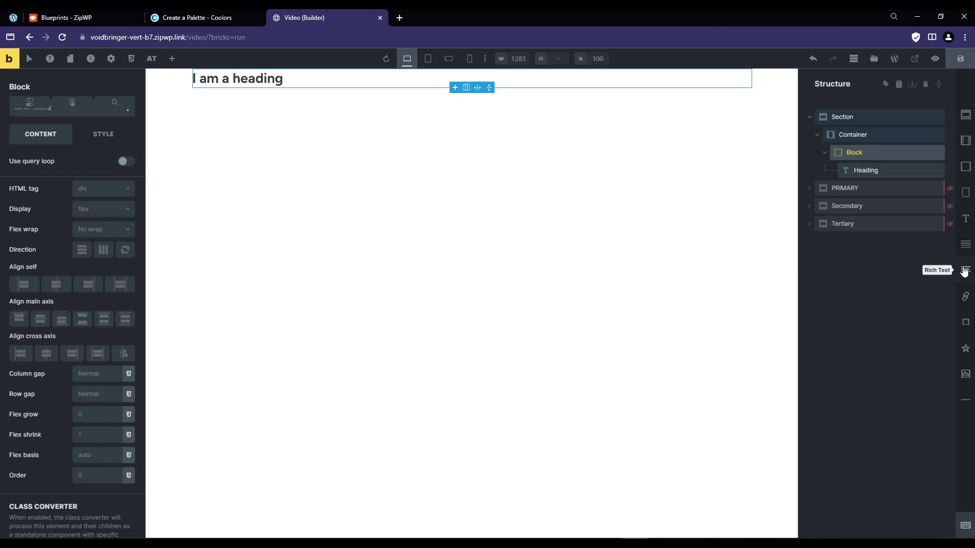
click(965, 244)
click(966, 322)
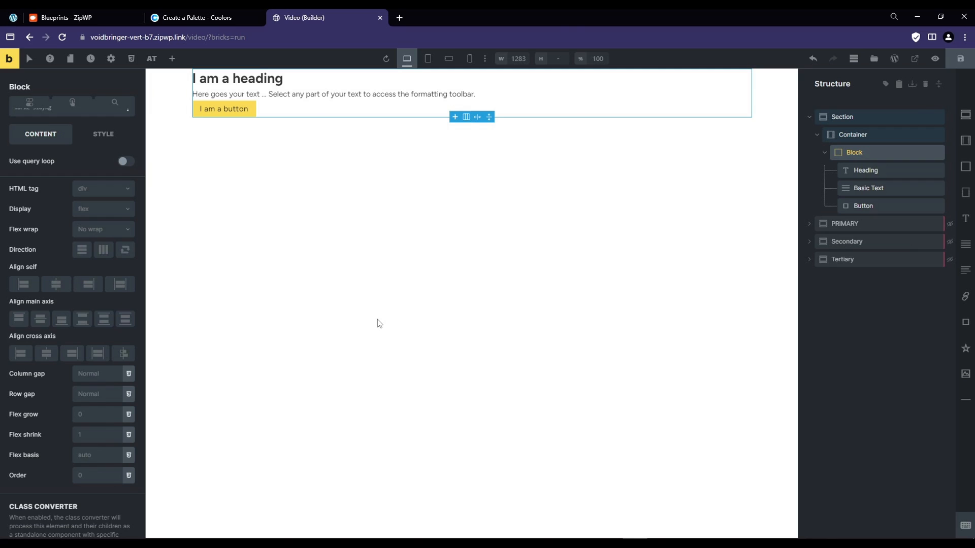
Create a global CSS variable named space-m with the value 3rem
click(132, 60)
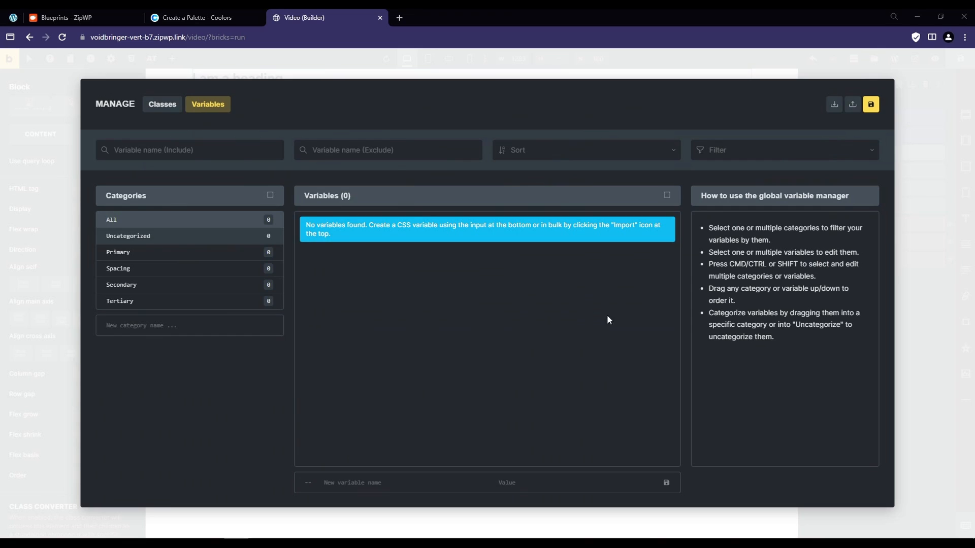
click(417, 482)
text(space-m)
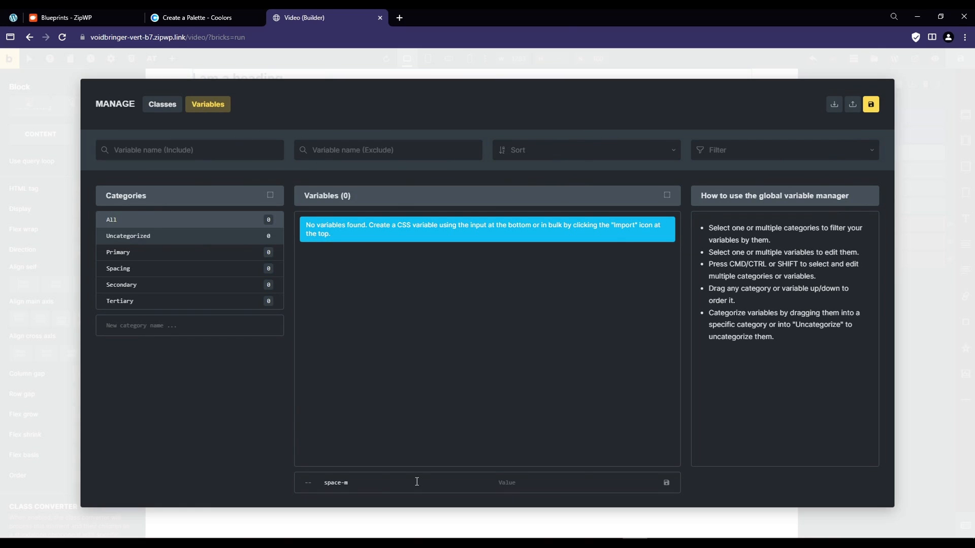
key(Tab)
text(3r)
click(666, 483)
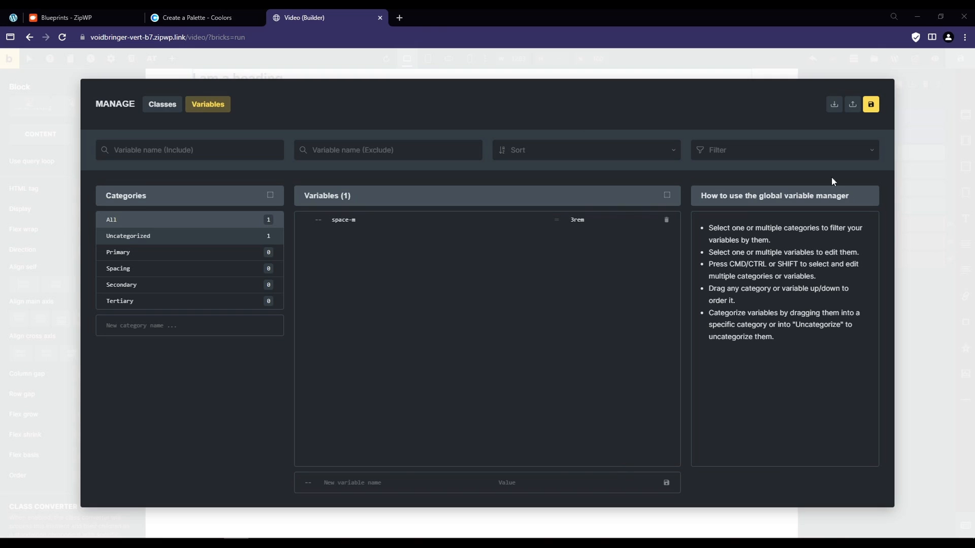
Open the variable import and paste definitions for space-xs 1rem, space-s 2rem, space-m 3rem, space-l 4rem, space-xl 5.5rem and space-xxl 7rem
click(834, 105)
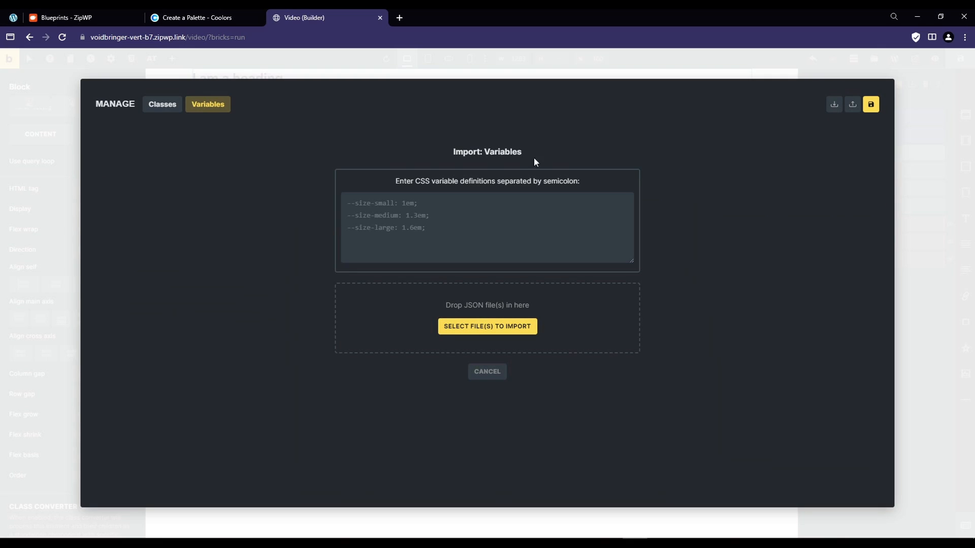
click(393, 210)
key(ctrl+v)
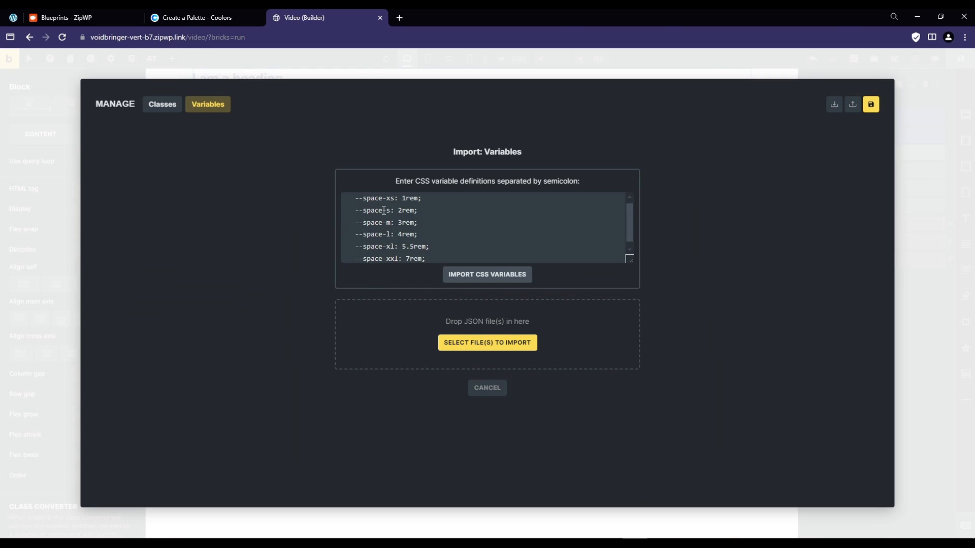
scroll(383, 210, up, 1)
drag(384, 216, 393, 229)
click(389, 238)
double_click(403, 239)
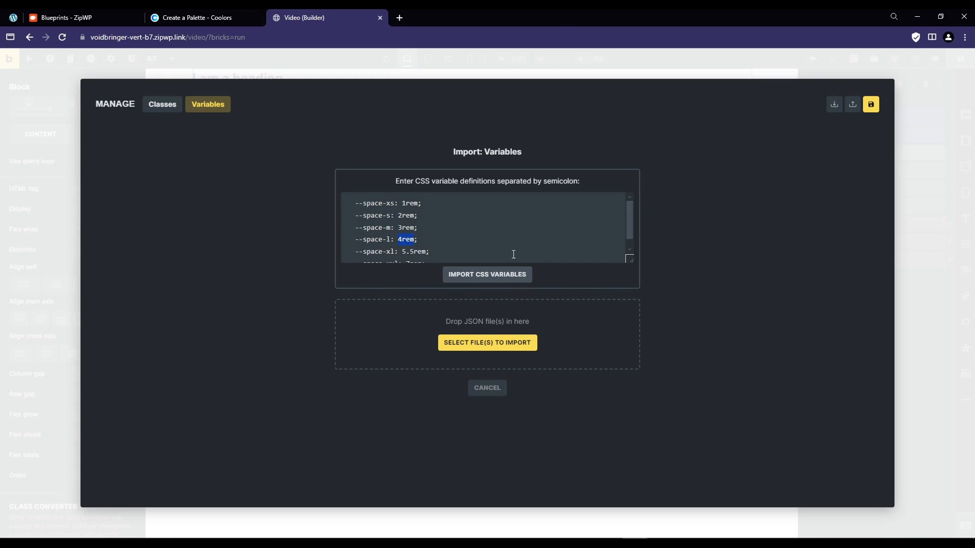
scroll(511, 247, down, 1)
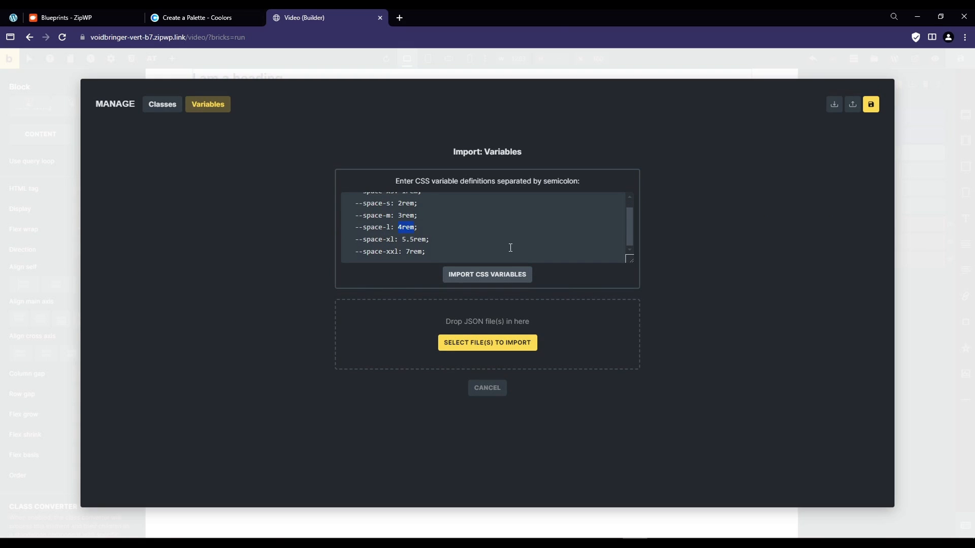
Import the pasted CSS variables, leave the import view and close the variable manager
click(500, 276)
click(490, 390)
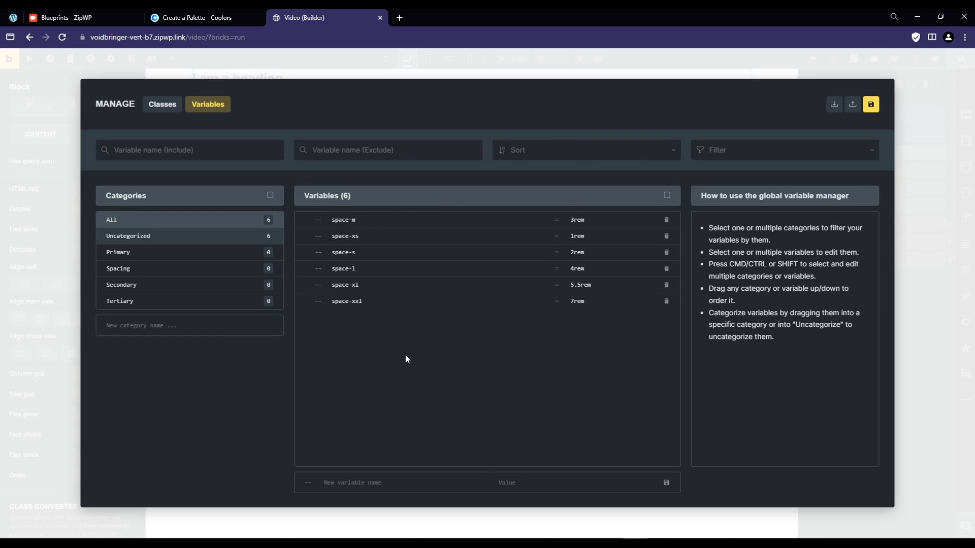
click(922, 417)
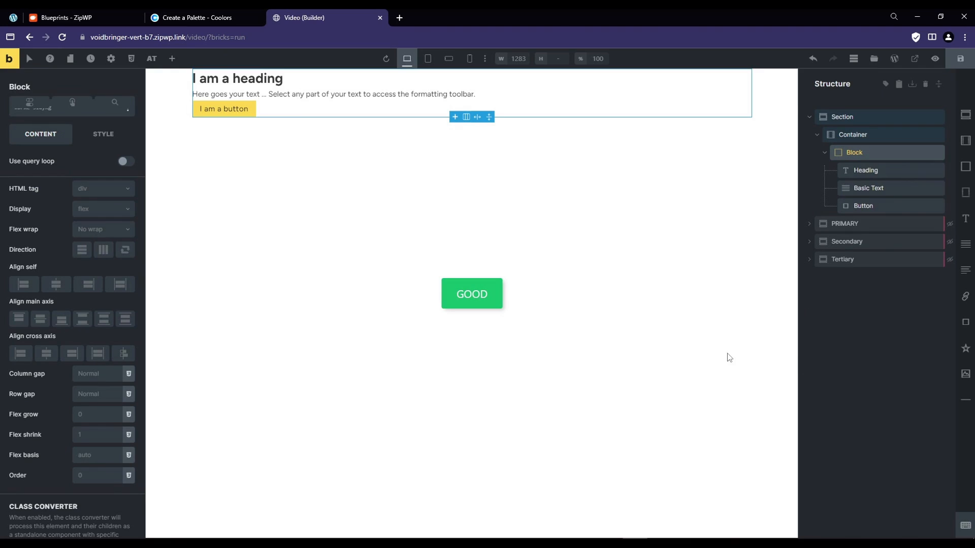
Set the section's top padding to the global variable space-xxl
click(861, 117)
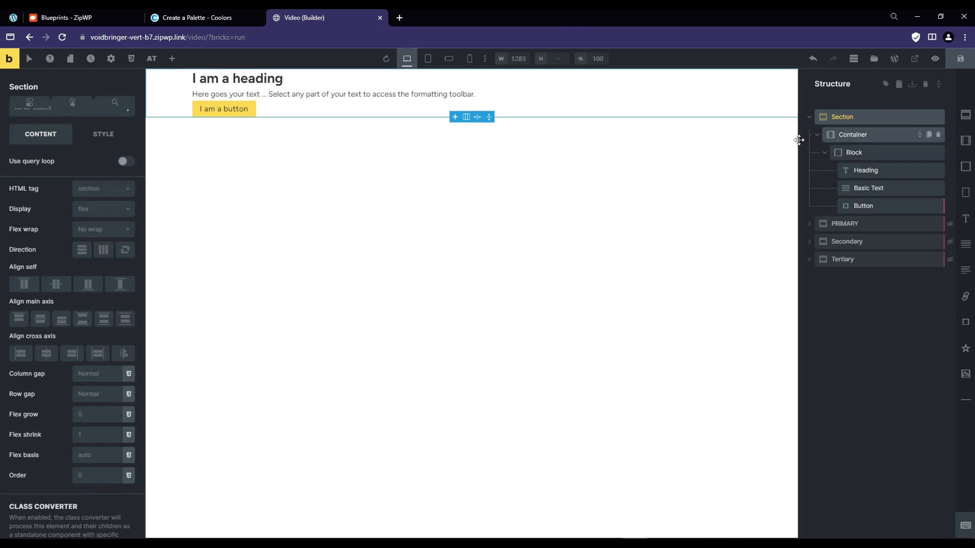
click(104, 146)
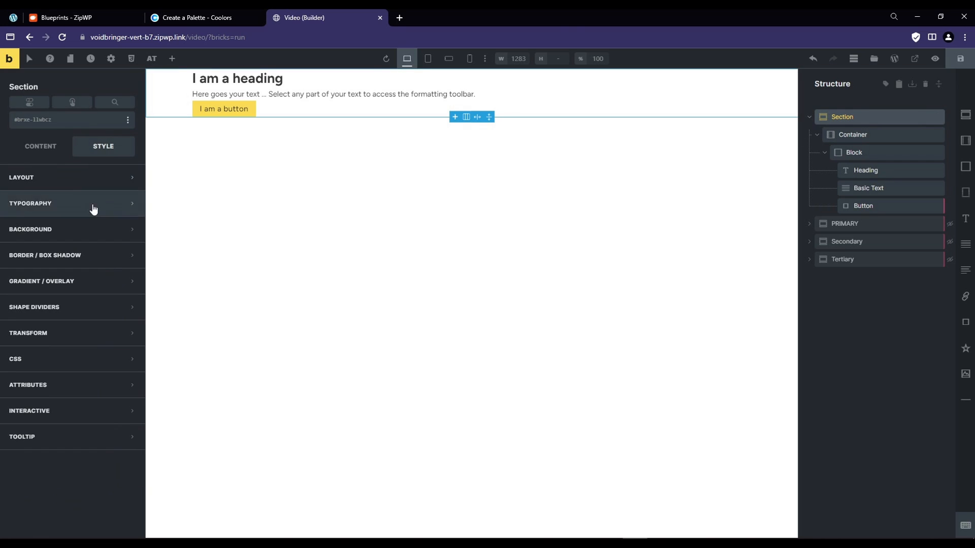
click(59, 180)
click(56, 301)
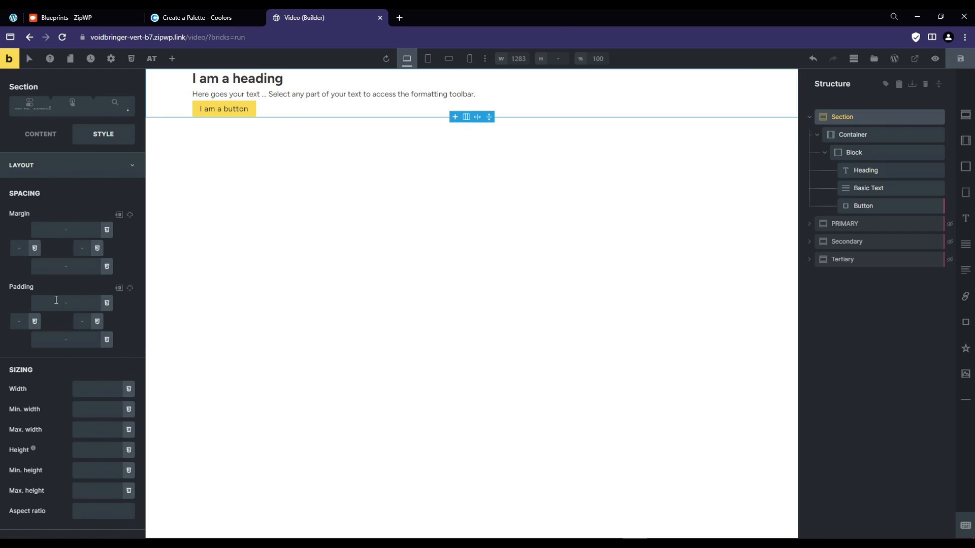
click(107, 304)
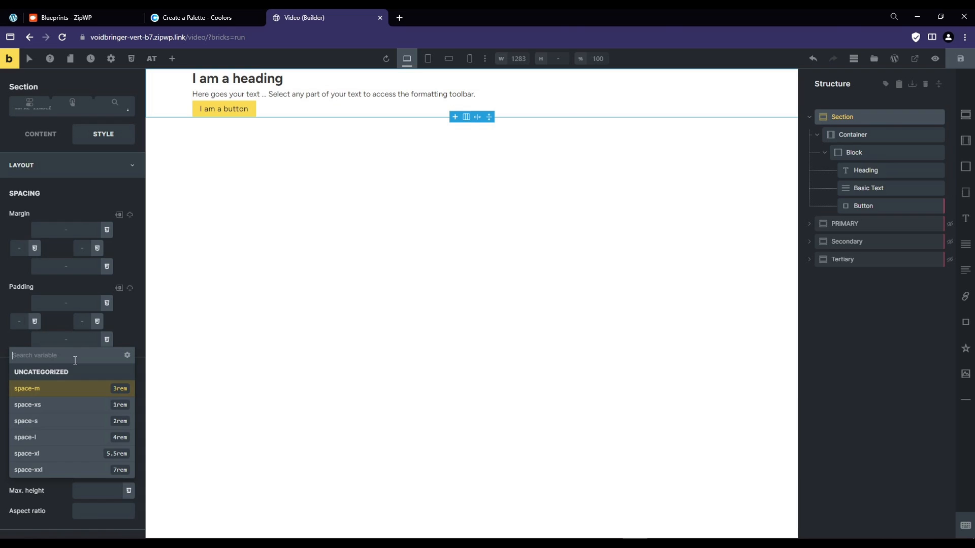
text(xxl)
click(64, 387)
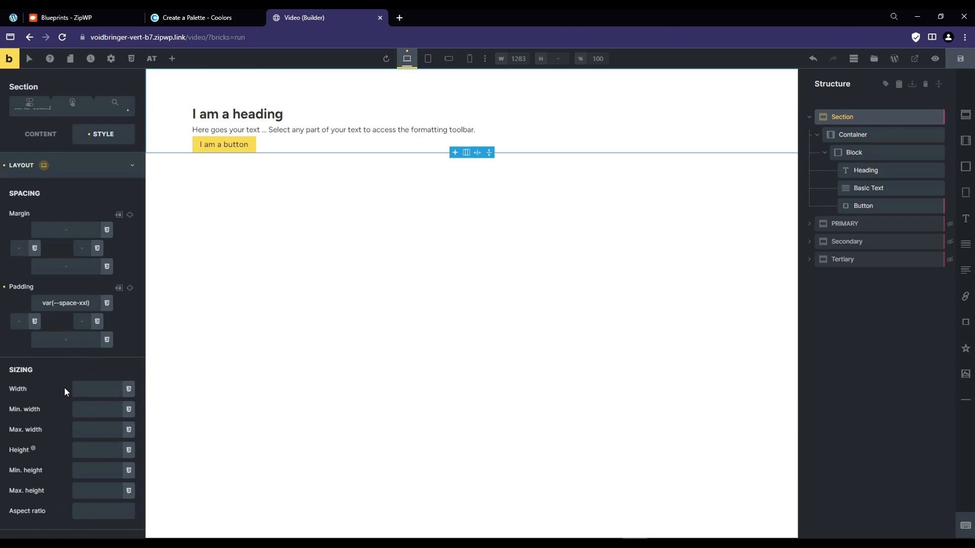
Copy the top padding value var(--space-xxl) into the section's bottom padding and save the page
key(ctrl+c)
click(73, 340)
key(ctrl+v)
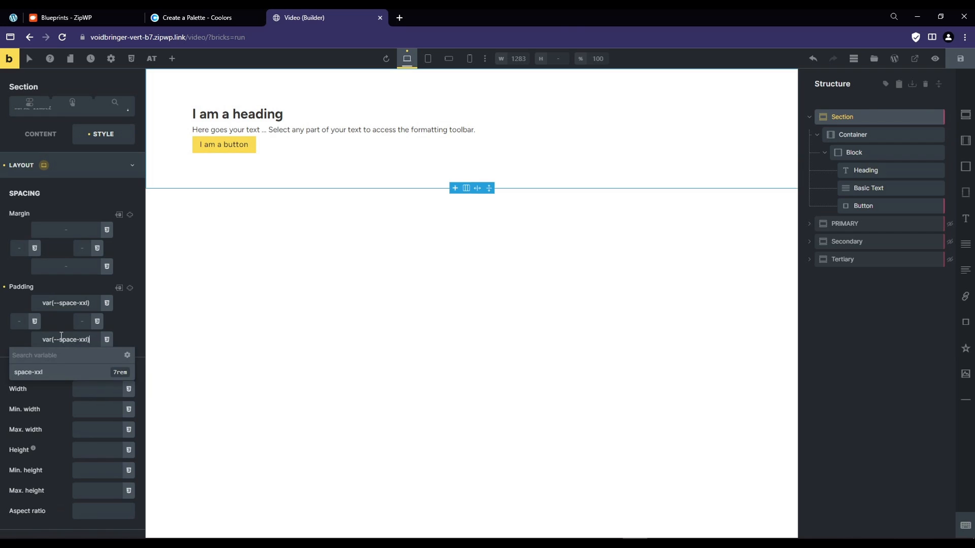
click(121, 317)
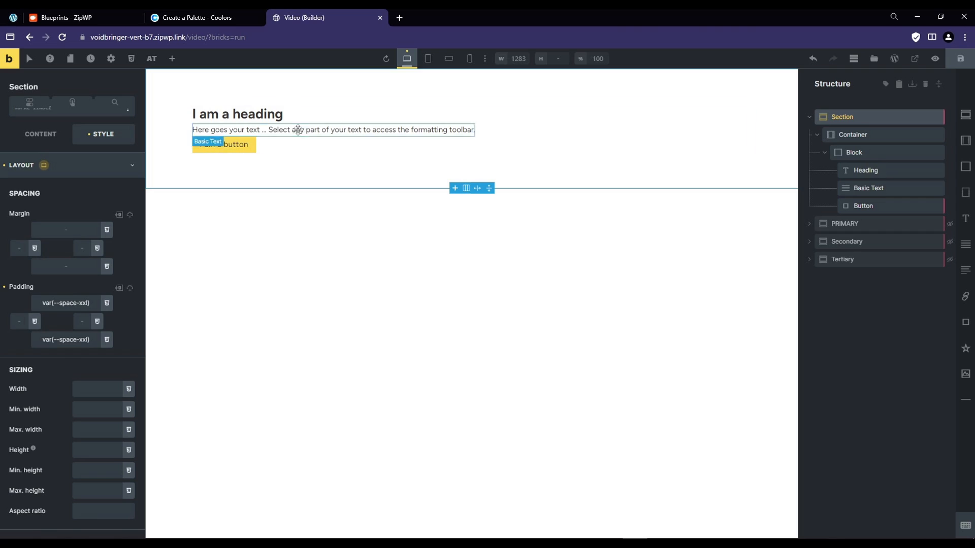
click(960, 59)
mouse_move(92, 304)
mouse_down()
mouse_move(34, 300)
mouse_move(92, 307)
mouse_up()
click(60, 303)
click(91, 306)
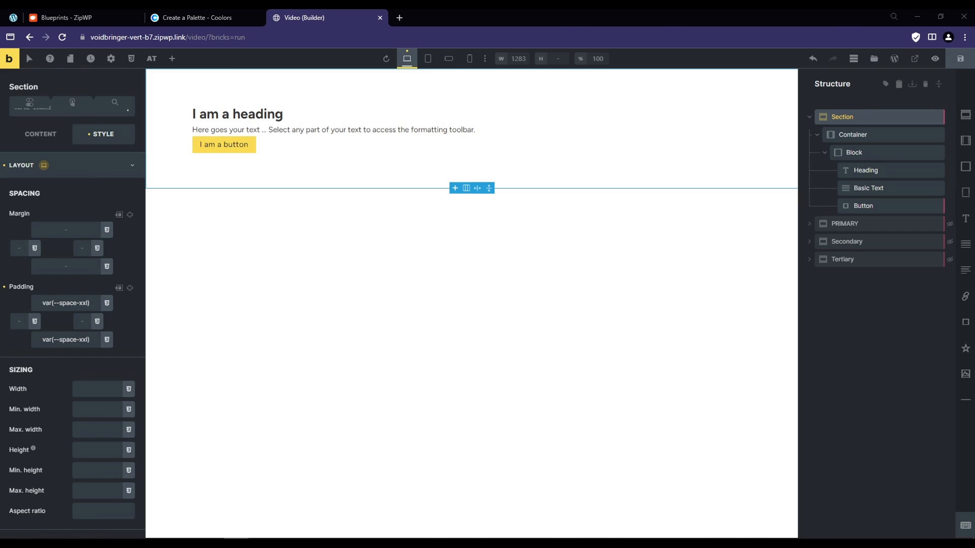
Switch to the Coolors palette generator and remove the colours 442F38 and 9A9B73 so the palette has three colours
click(178, 16)
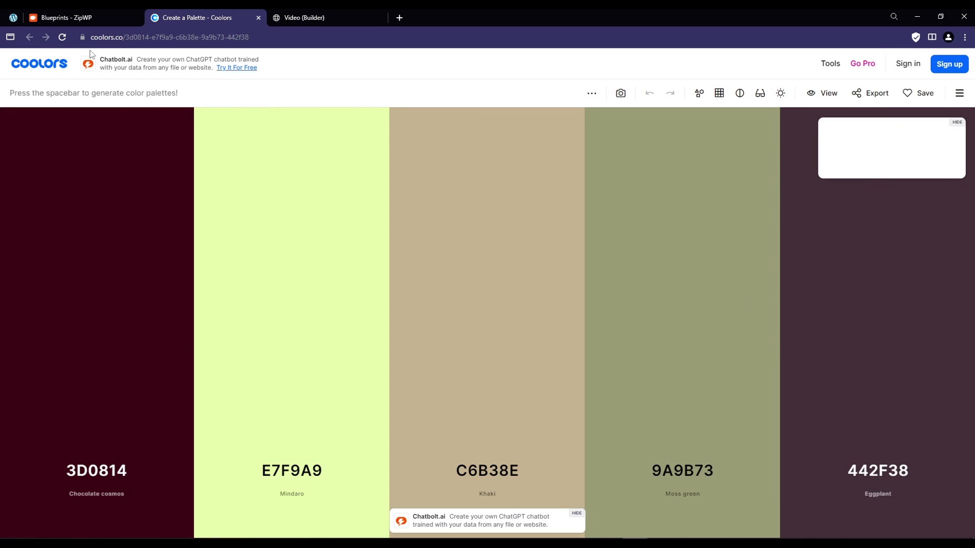
click(880, 303)
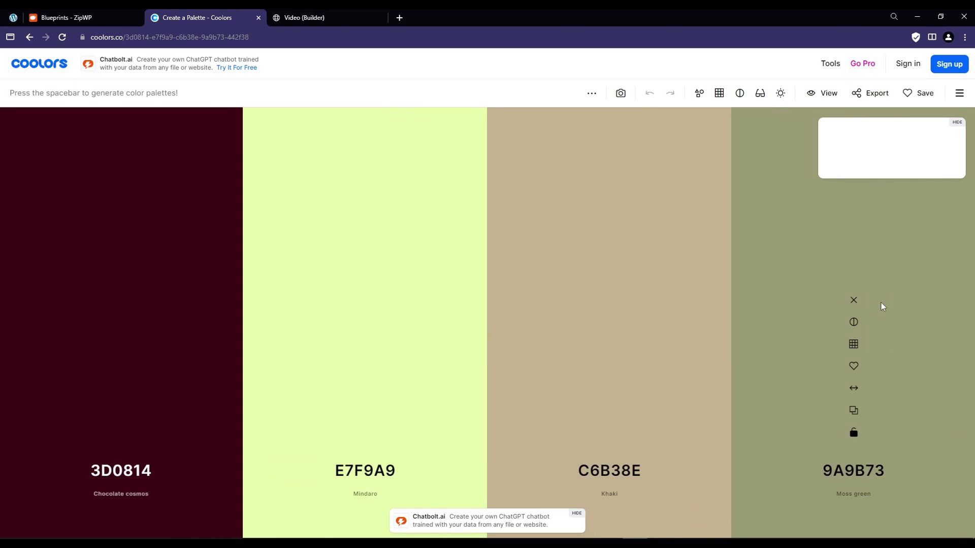
click(853, 300)
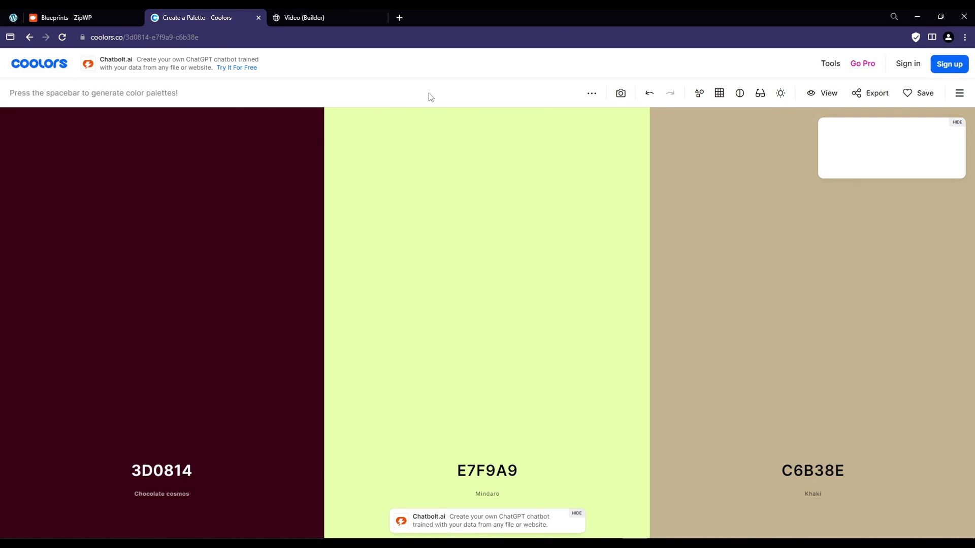
Generate random three-colour palettes repeatedly until the palette 003049, D62828 and F77F00 comes up
key(space)
key(space)
key(space)
key(space)
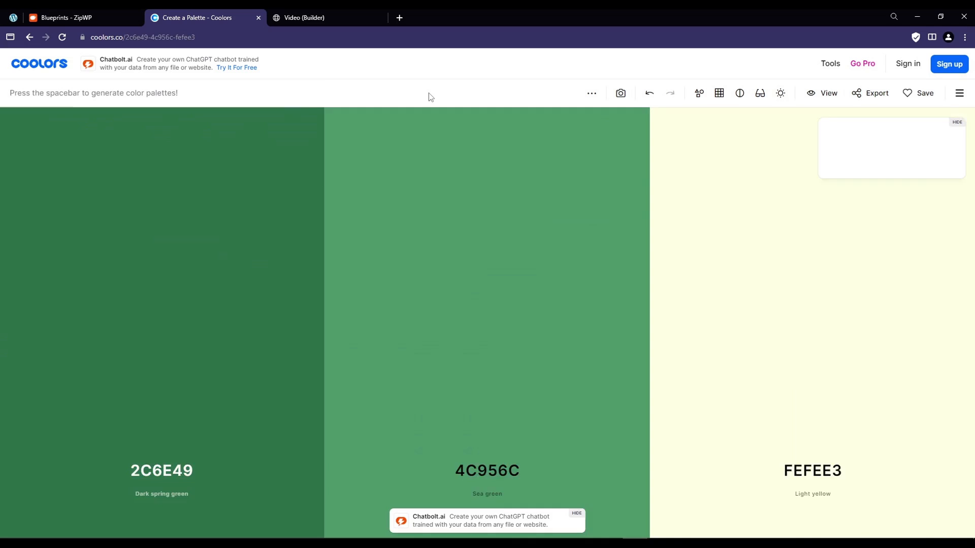
key(space)
key(space)
key(space)
key(space)
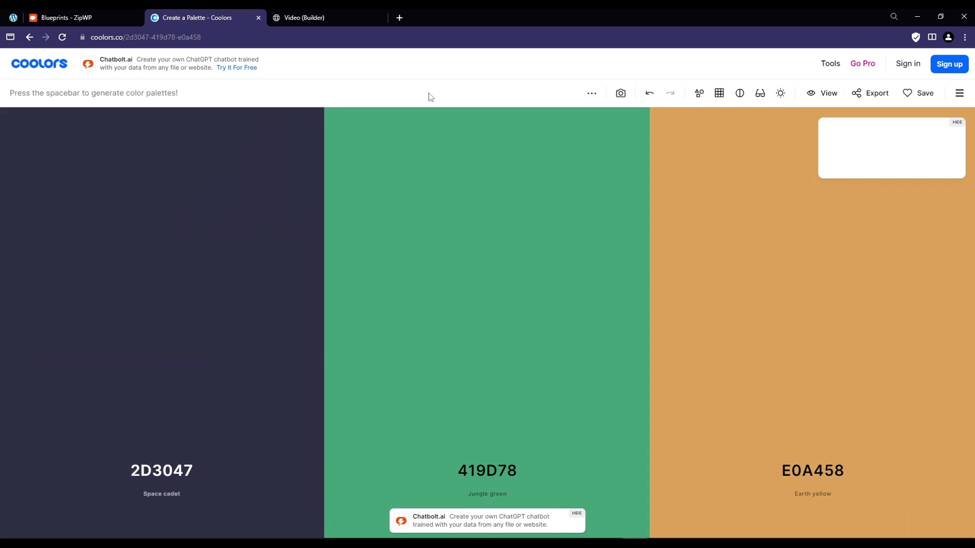
key(space)
key(space)
key(space)
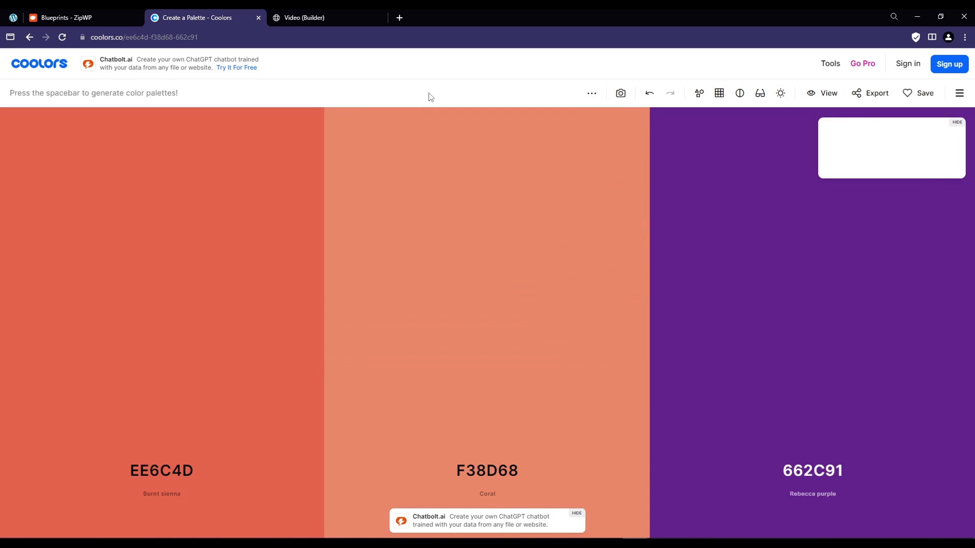
key(space)
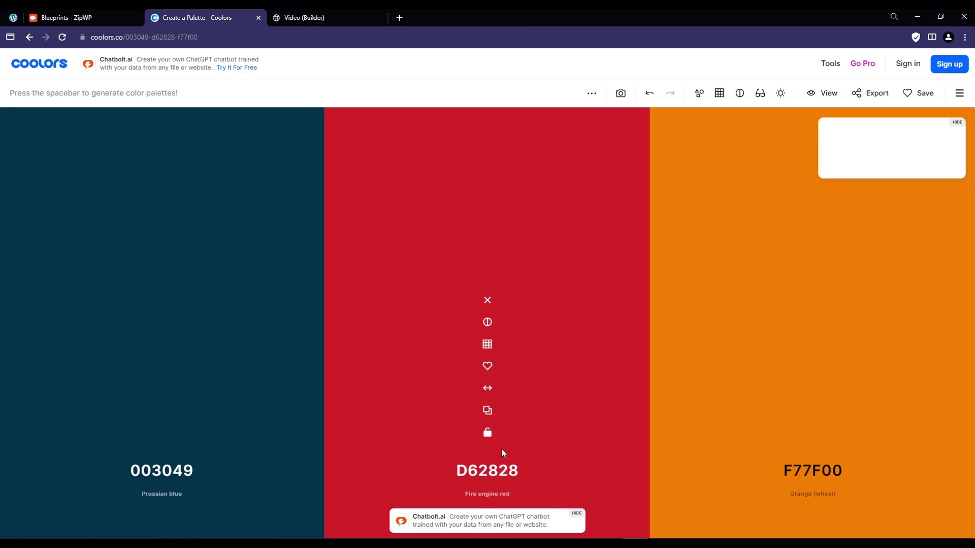
Copy the palette colour D62828, switch back to the Bricks builder and save it as a global CSS variable named primary with the value #D62828
click(481, 475)
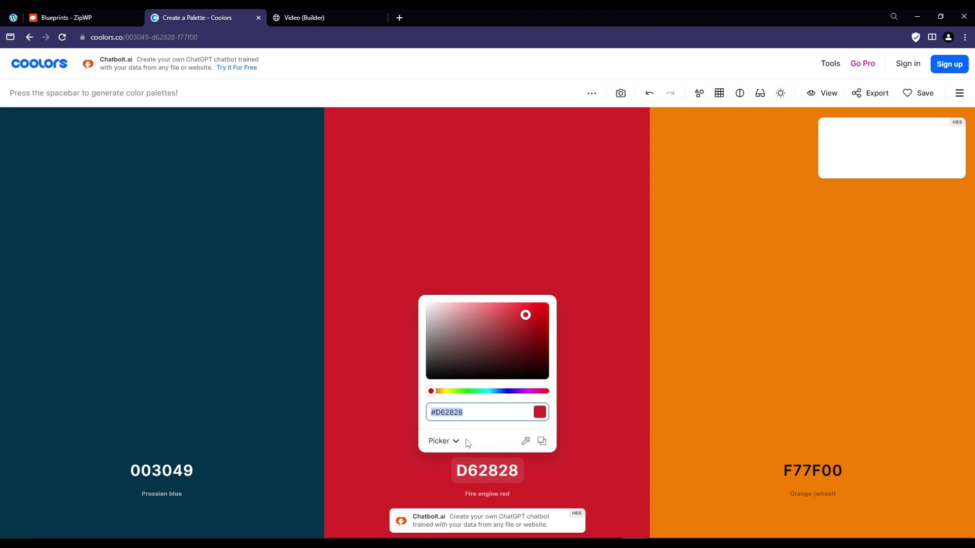
click(314, 16)
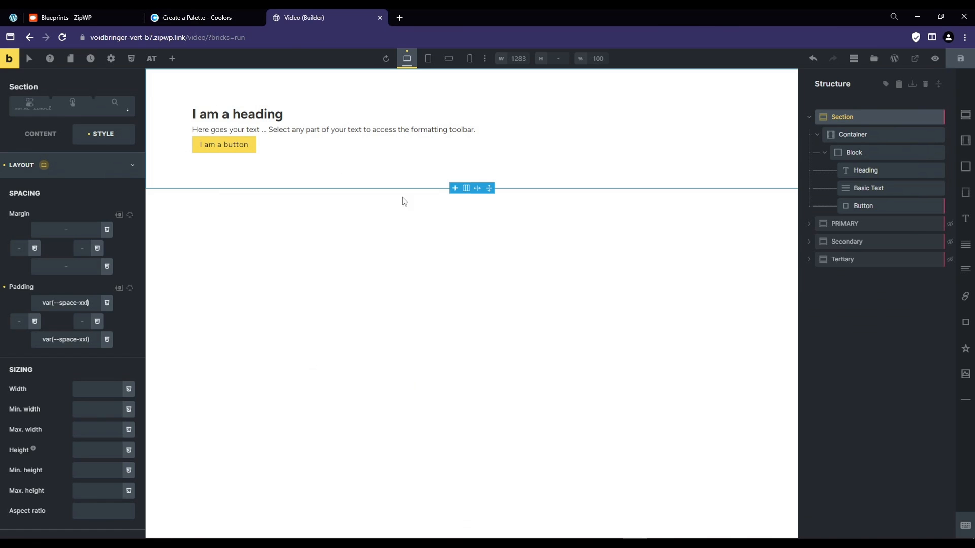
click(130, 58)
text(primary)
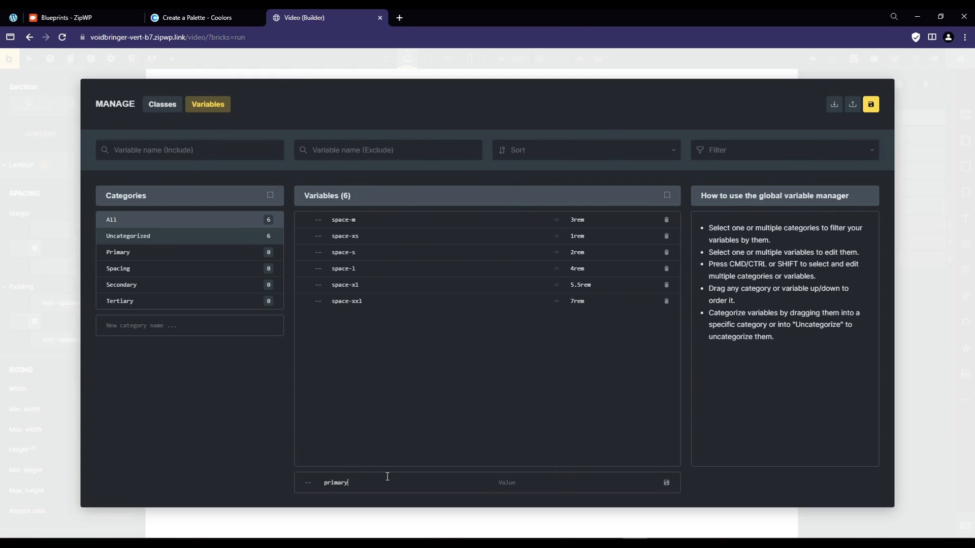
key(Tab)
key(ctrl+v)
click(667, 483)
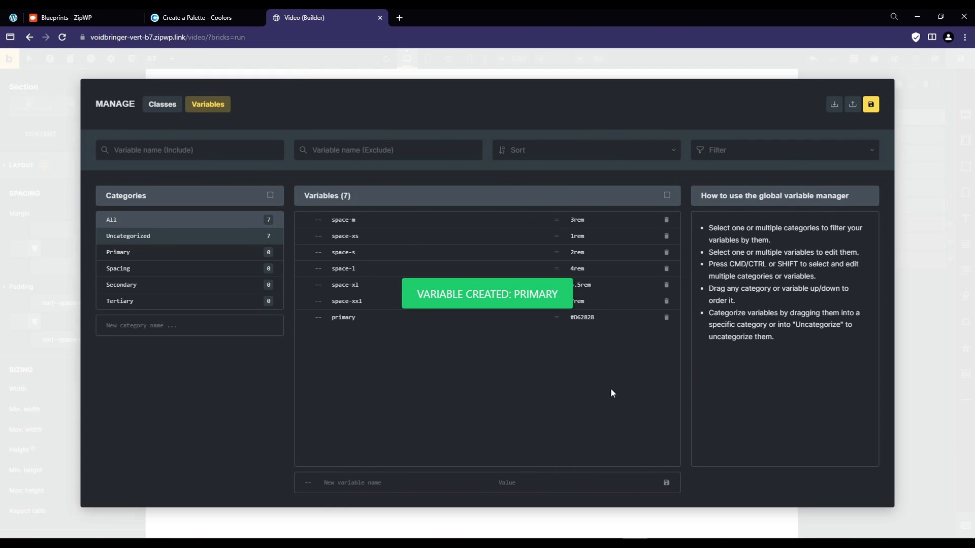
click(871, 108)
click(921, 365)
Set the Block's padding to the global variable space-m on all four linked sides
click(864, 151)
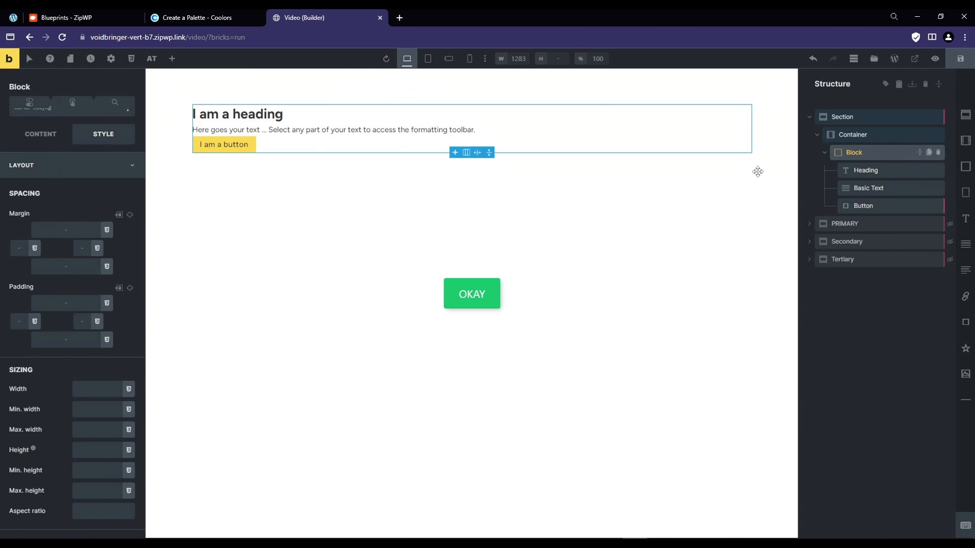
click(130, 288)
click(107, 340)
click(46, 389)
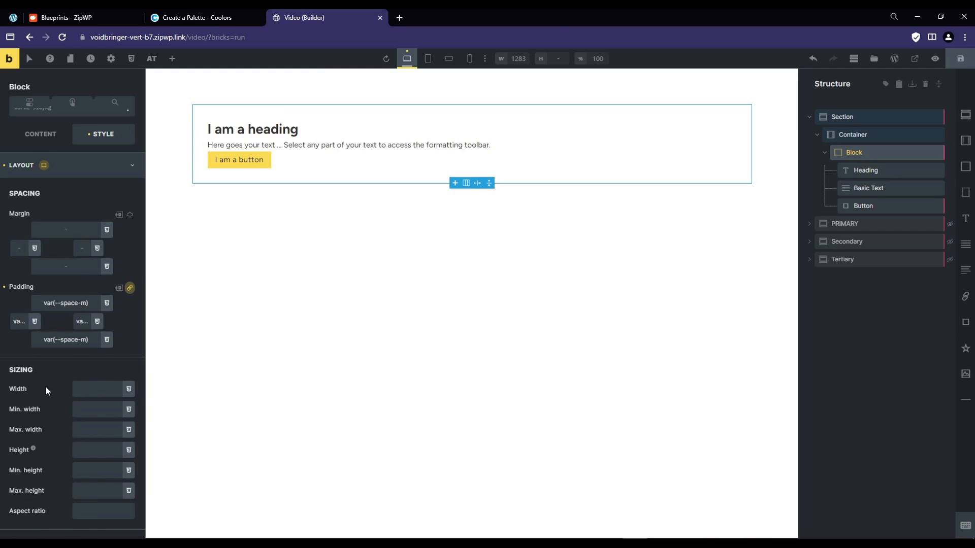
Set the Block's background colour to the global variable primary as a raw value and save the page
click(77, 166)
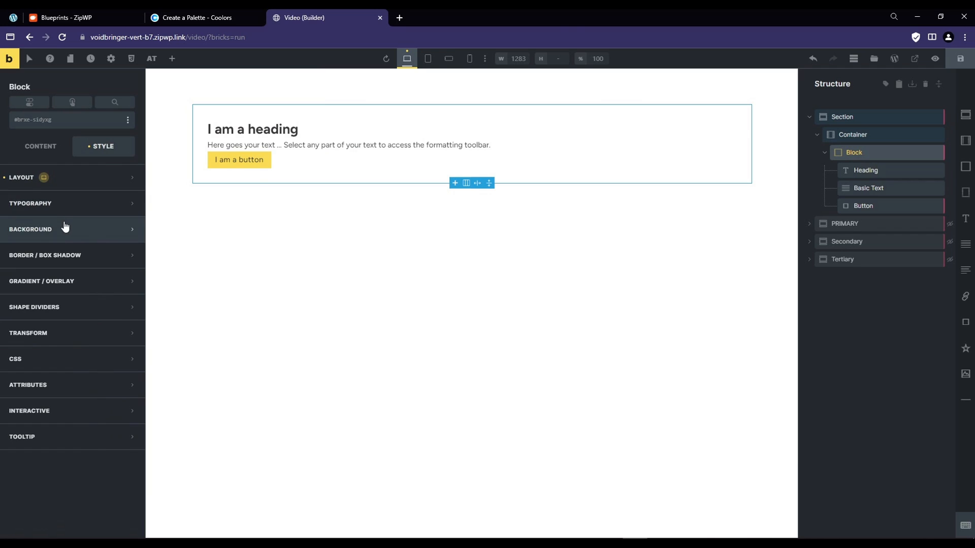
click(60, 229)
click(128, 242)
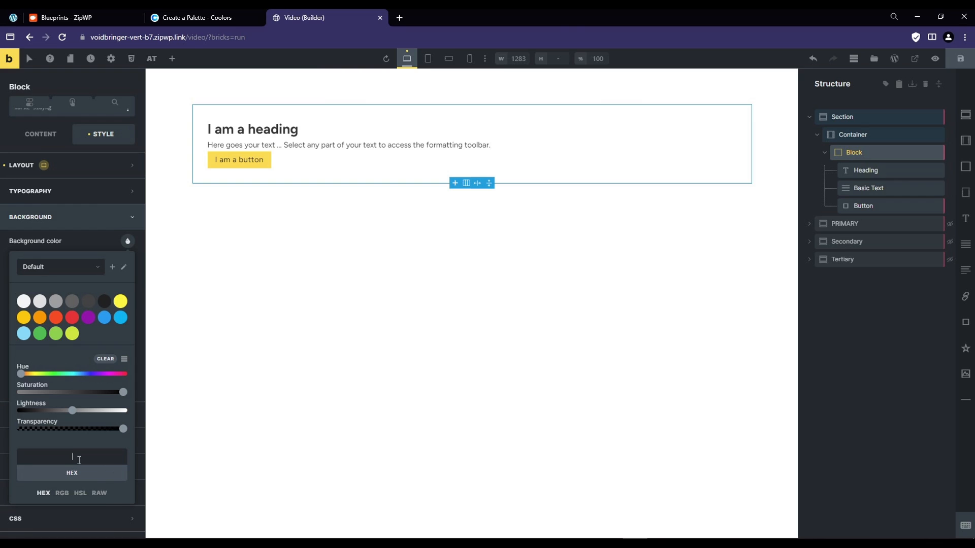
click(100, 494)
click(108, 474)
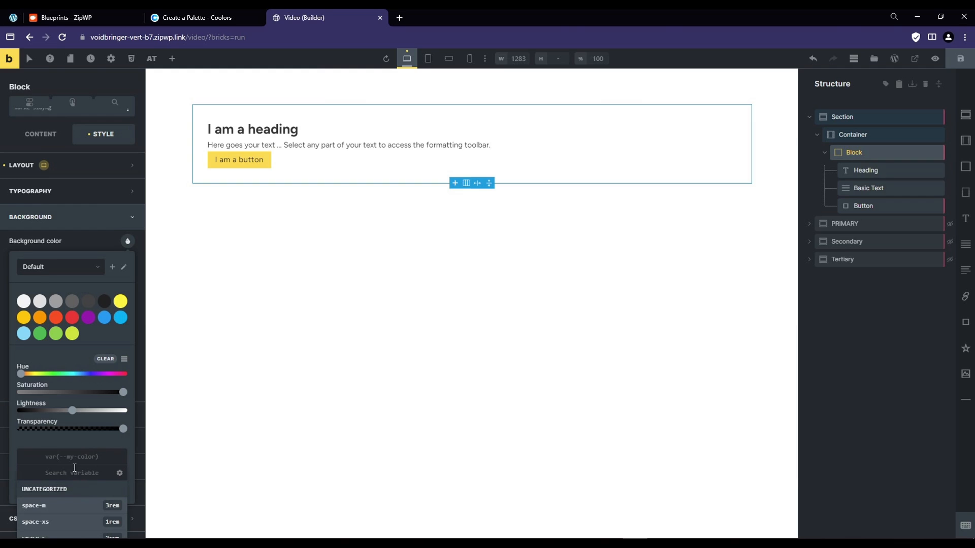
text(pri)
click(66, 512)
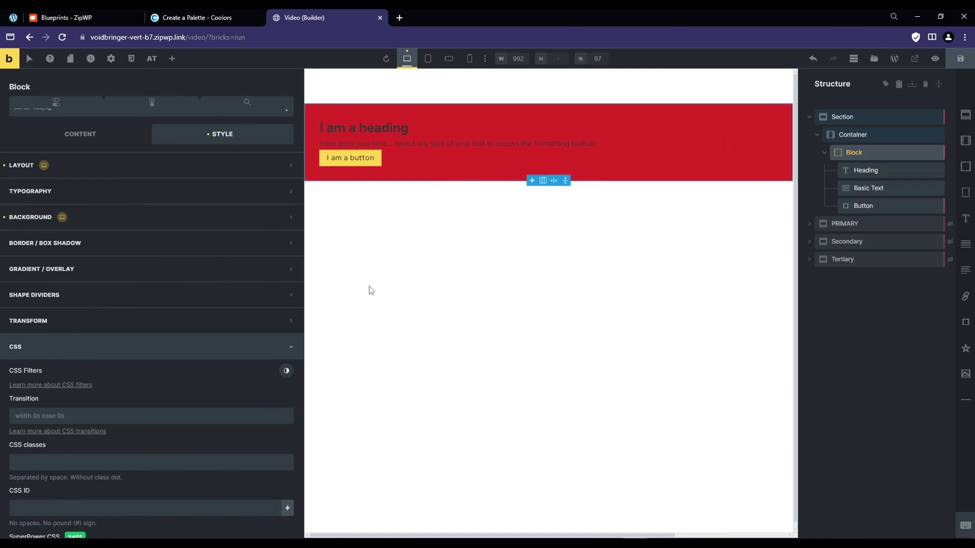
click(440, 308)
click(964, 65)
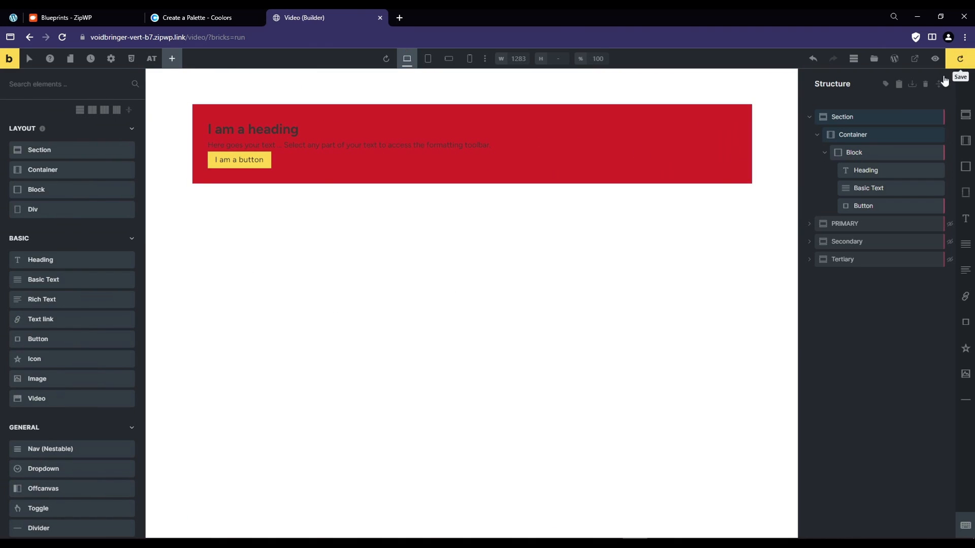
Set the Block's row gap to the global variable space-s and save the page
click(853, 152)
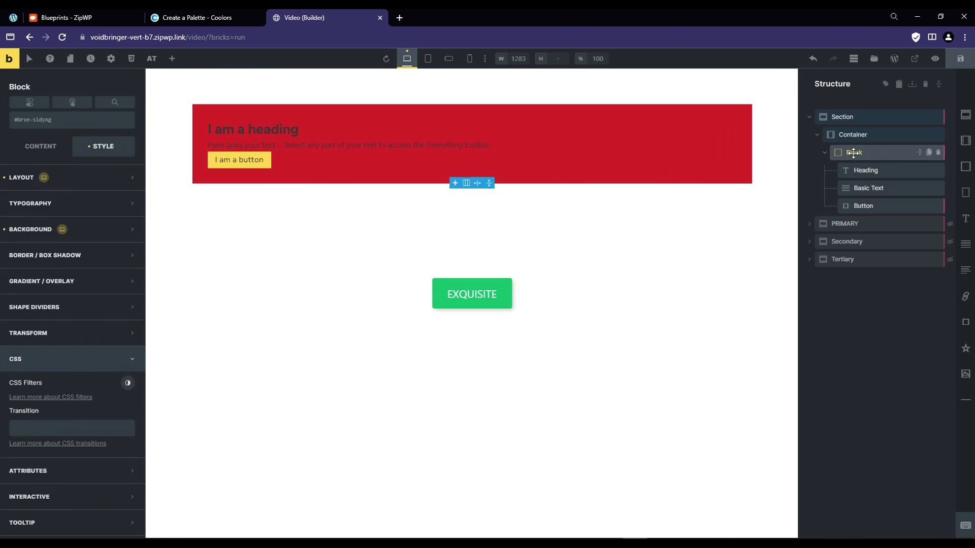
click(61, 122)
click(127, 395)
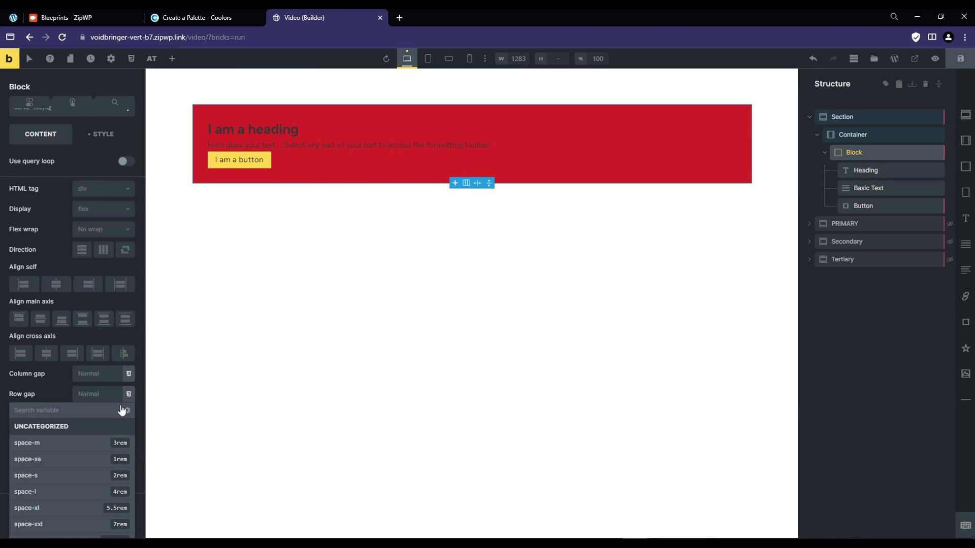
click(57, 475)
click(955, 66)
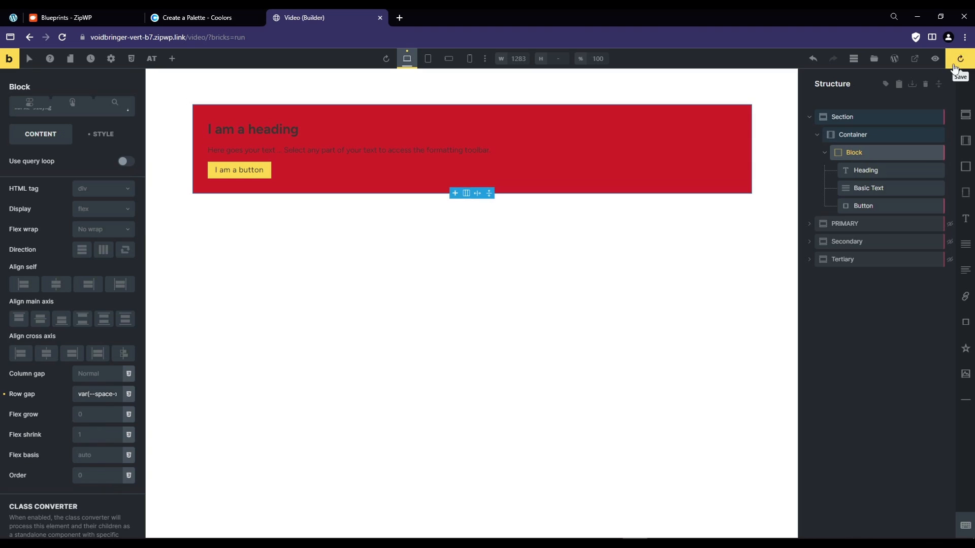
Switch to the Coolors palette, show the red colour's values in HSL mode and set its hue to 2
click(197, 18)
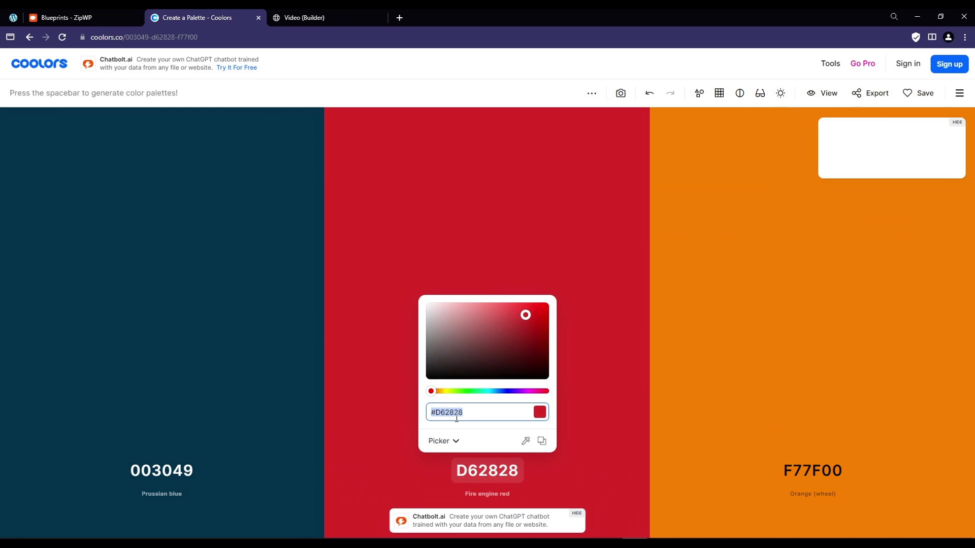
click(455, 441)
click(453, 343)
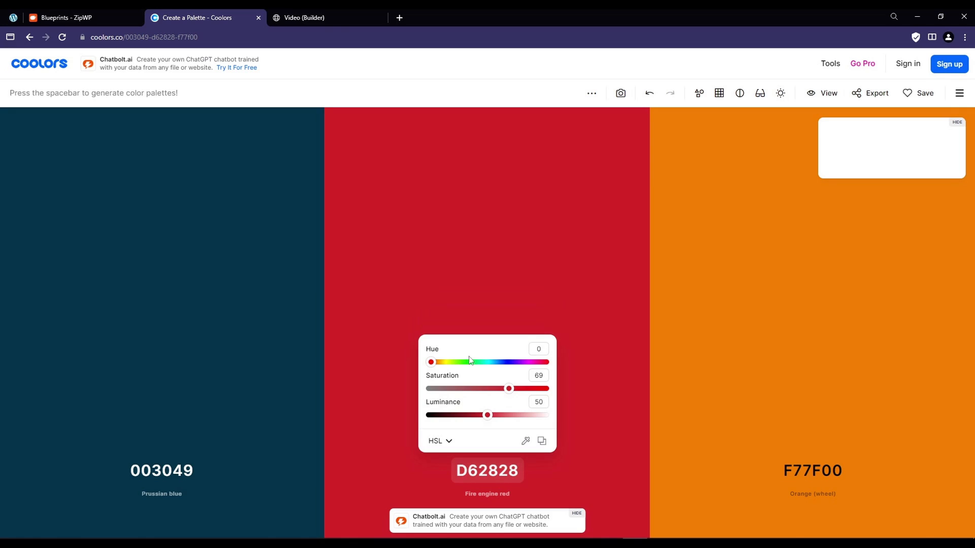
click(539, 348)
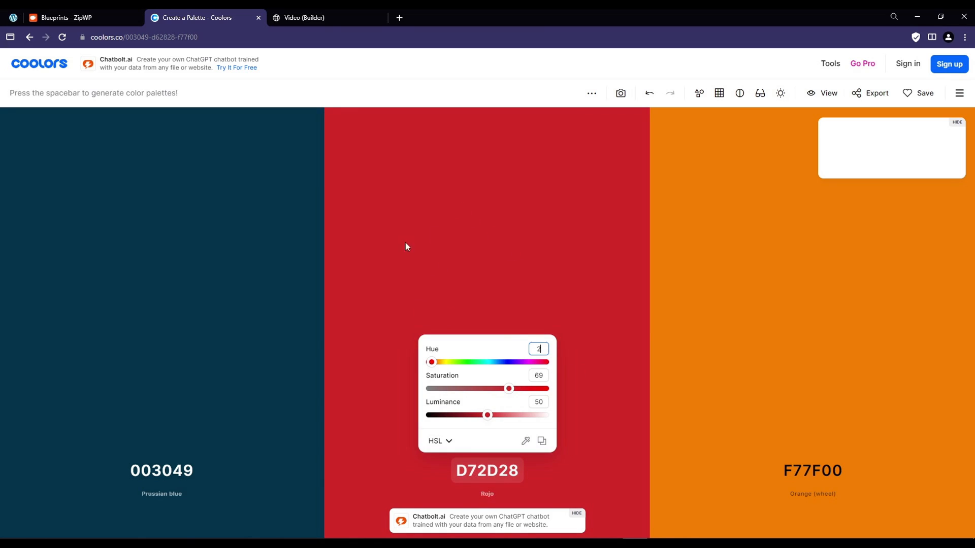
click(538, 375)
click(540, 401)
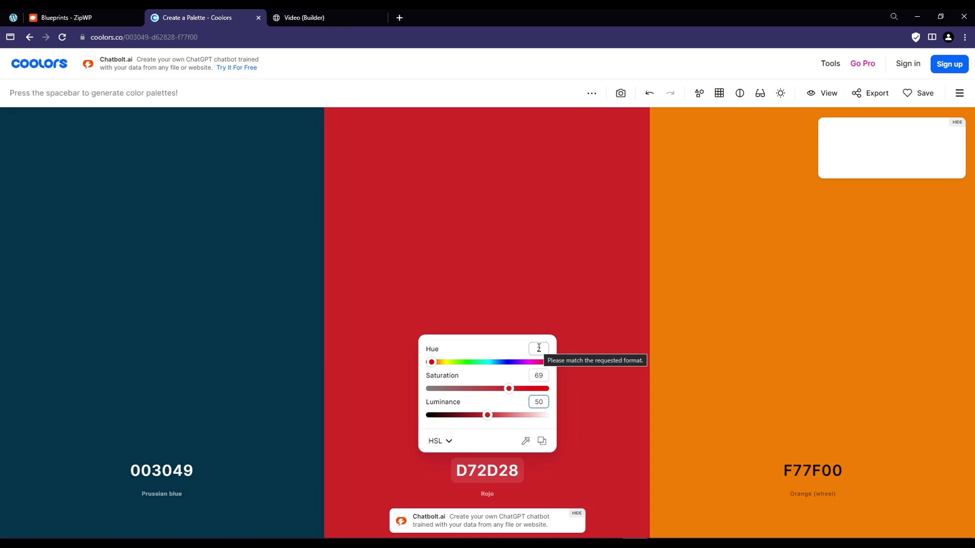
Switch back to the Bricks builder and create a global CSS variable named primary-h with the value 2
click(325, 12)
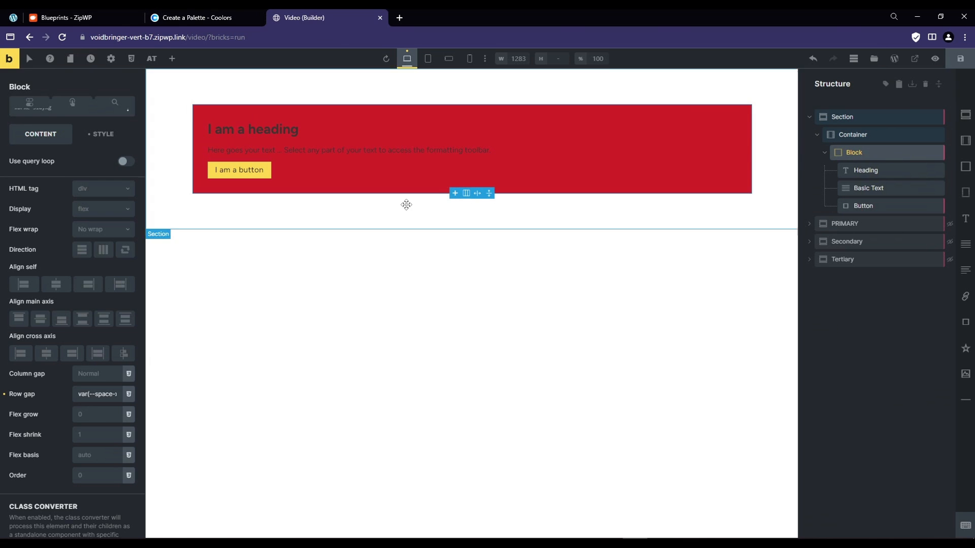
click(131, 58)
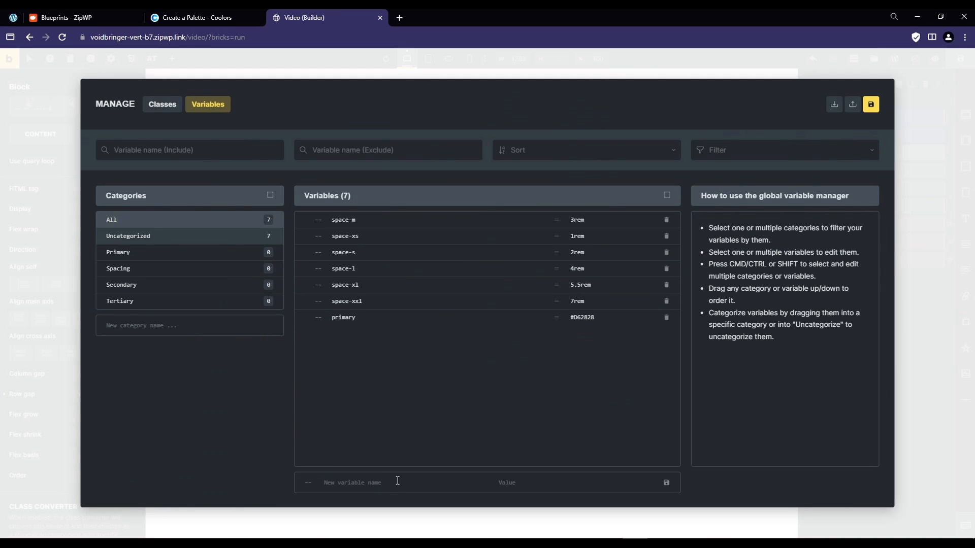
text(primary-h)
text(2)
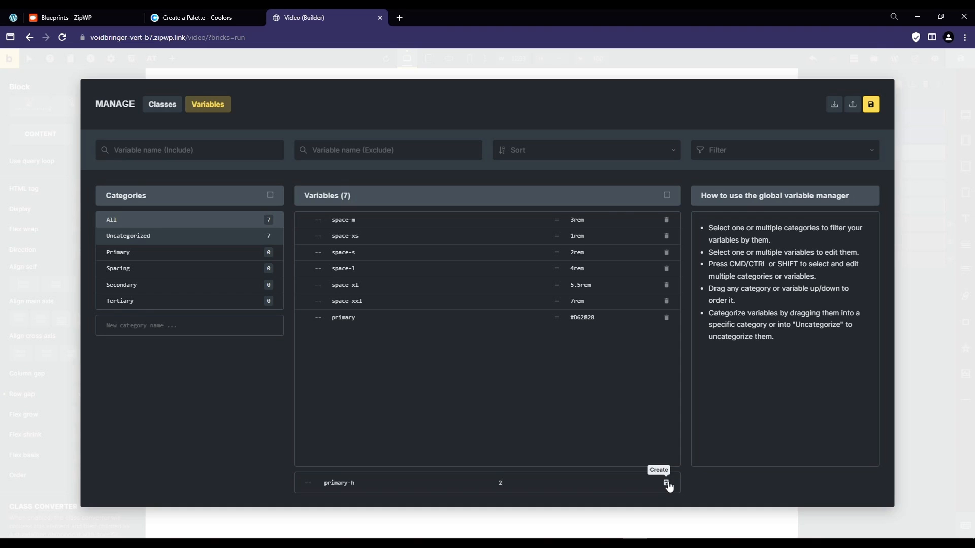
click(666, 482)
Create a global variable named primary-s with the value 69%
click(375, 482)
text(primary)
key(Tab)
text(69%)
drag(524, 489, 507, 488)
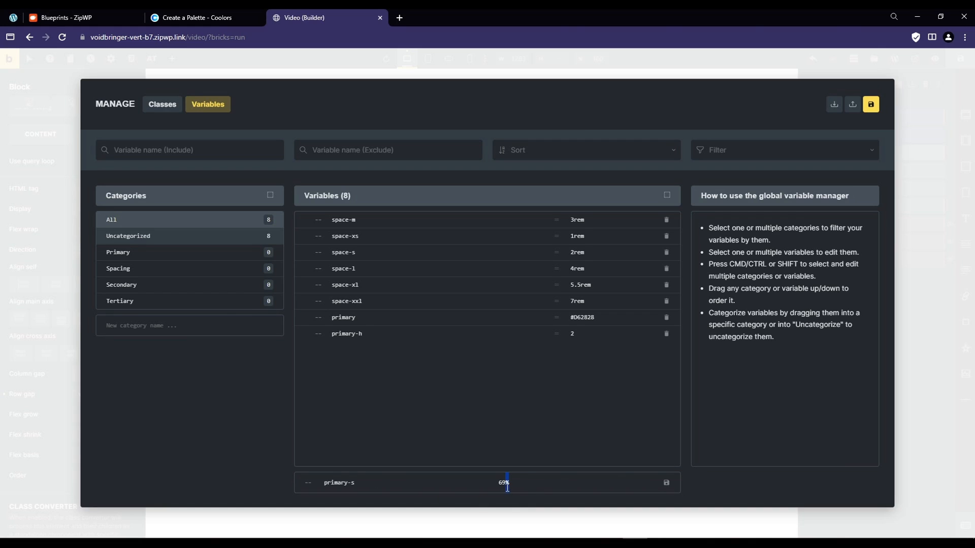
click(666, 483)
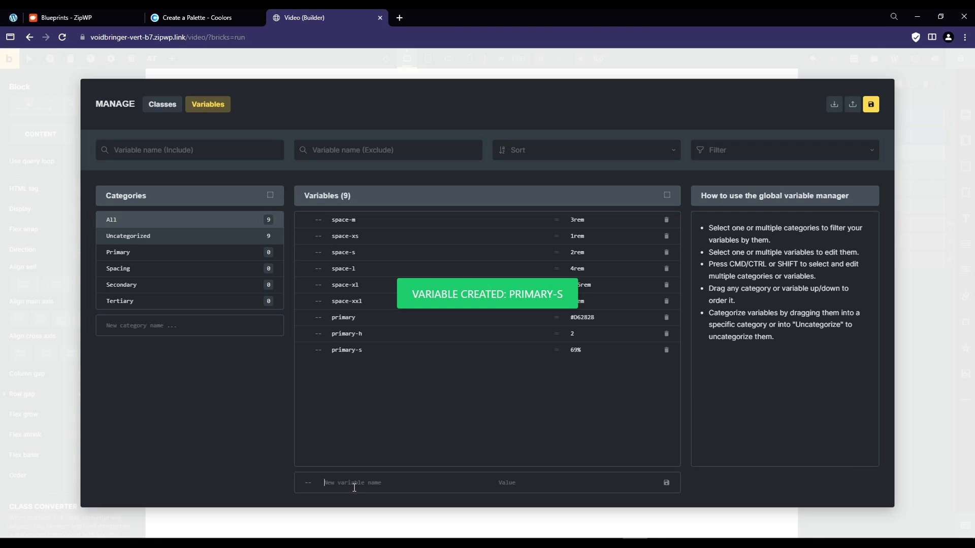
Check the red's luminance in Coolors and create a global variable named primary-l with the value 50% in Bricks
text(primary-l)
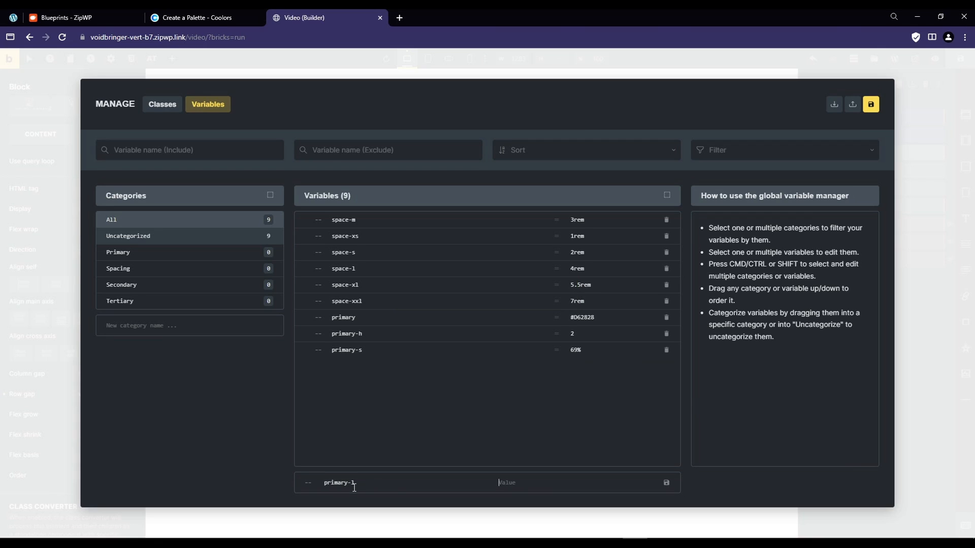
click(186, 17)
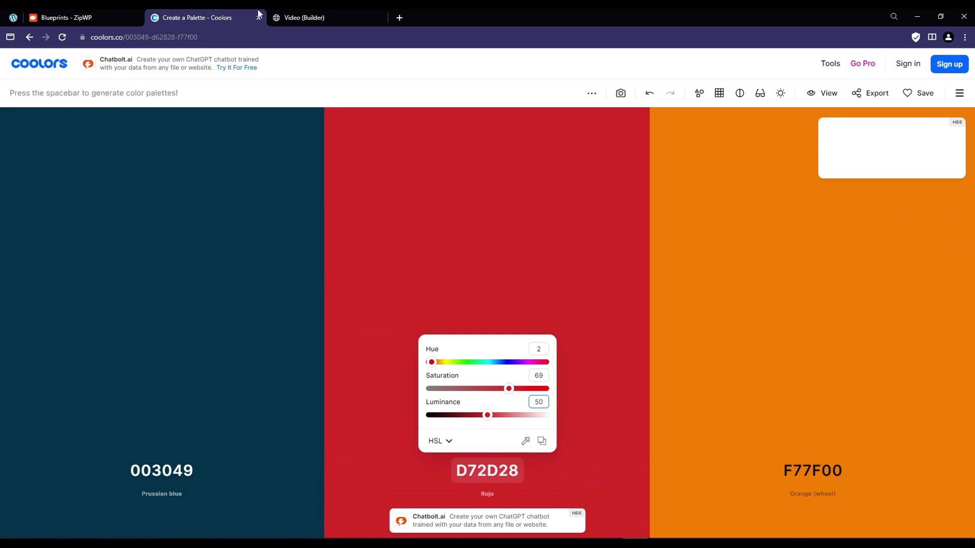
click(293, 15)
text(50)
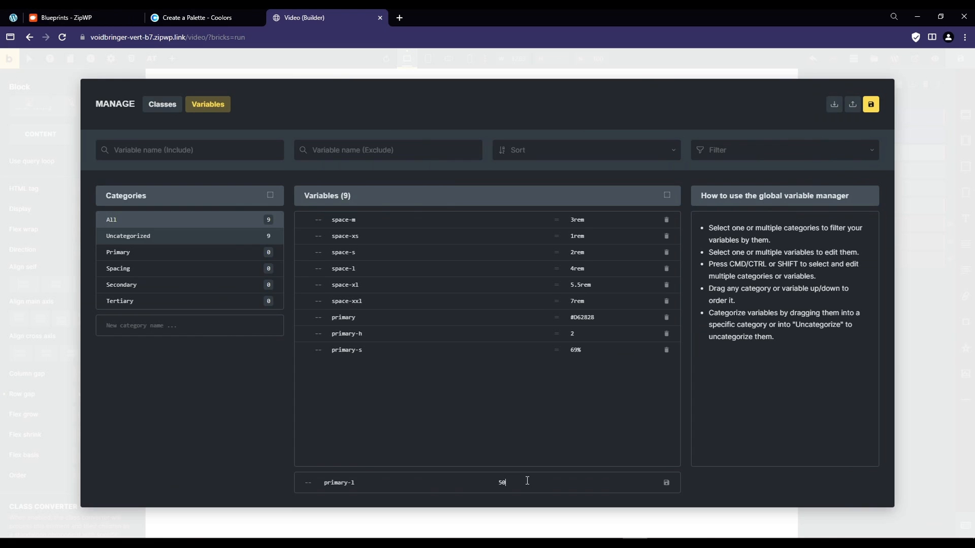
click(666, 483)
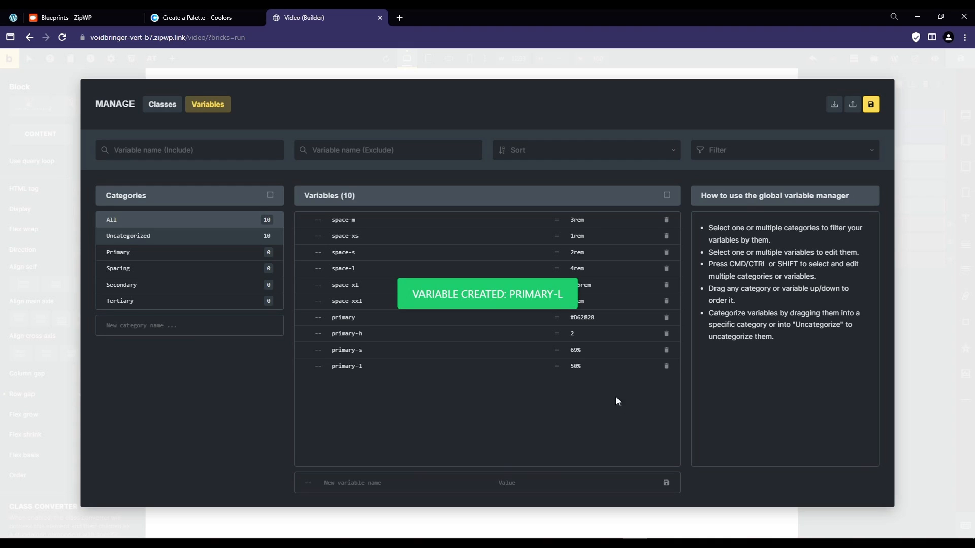
Set the primary variable's value to hsl(var(--primary-h), var(--primary-s), var(--primary-l)), save the variables and close the manager
click(597, 318)
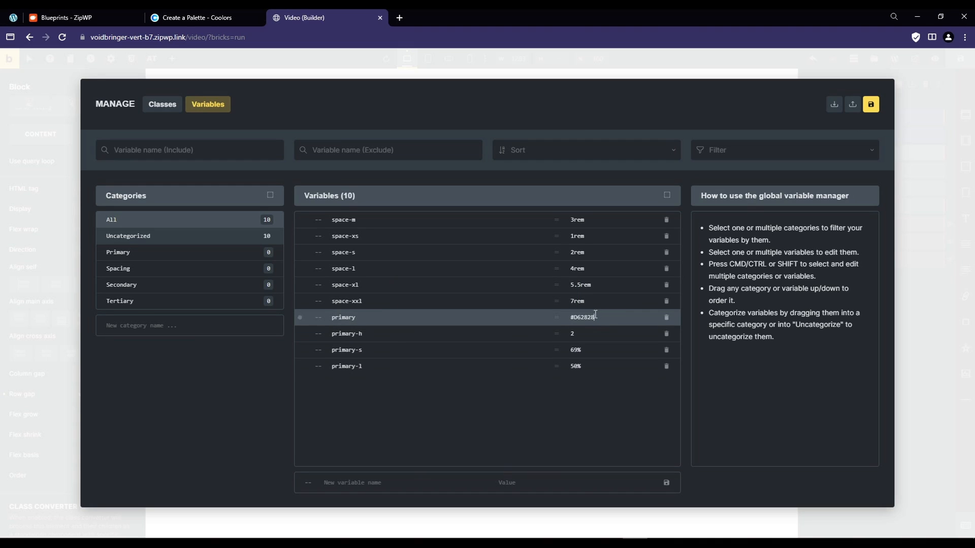
drag(595, 316, 571, 312)
click(582, 315)
double_click(589, 316)
key(BackSpace)
key(BackSpace)
text(hs)
text(l(var()
text(--)
text(primar)
key(ctrl+shift+Left)
key(ctrl+shift+Left)
key(ctrl+shift+Left)
key(ctrl+shift+Left)
key(ctrl+shift+Left)
key(ctrl+c)
key(Right)
key(ctrl+v)
key(BackSpace)
key(Right)
text(, var(--primary-h))
key(BackSpace)
text(l)
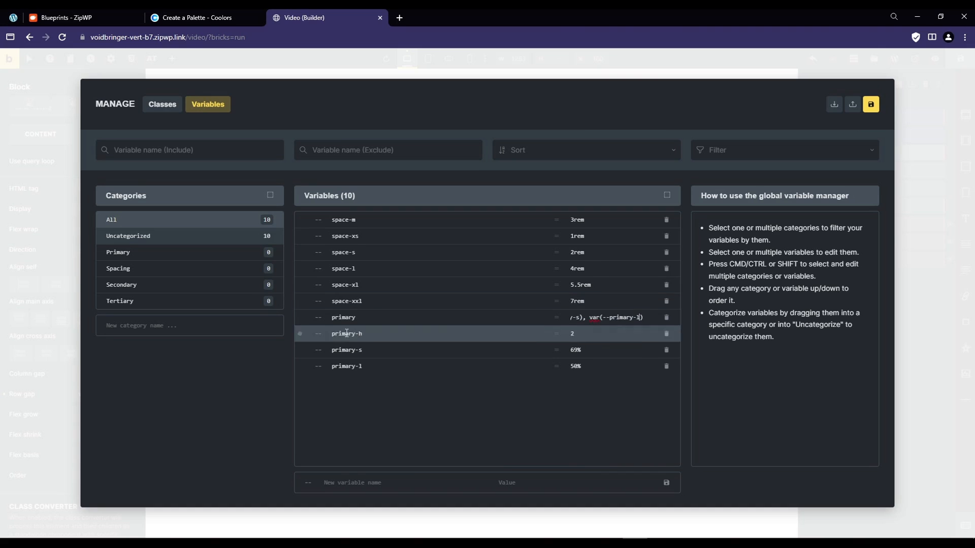
click(871, 105)
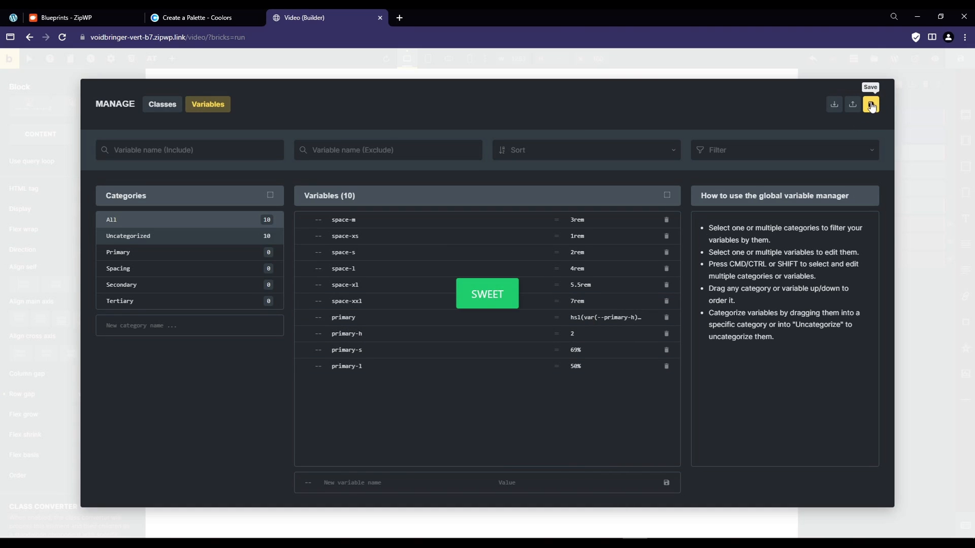
click(951, 486)
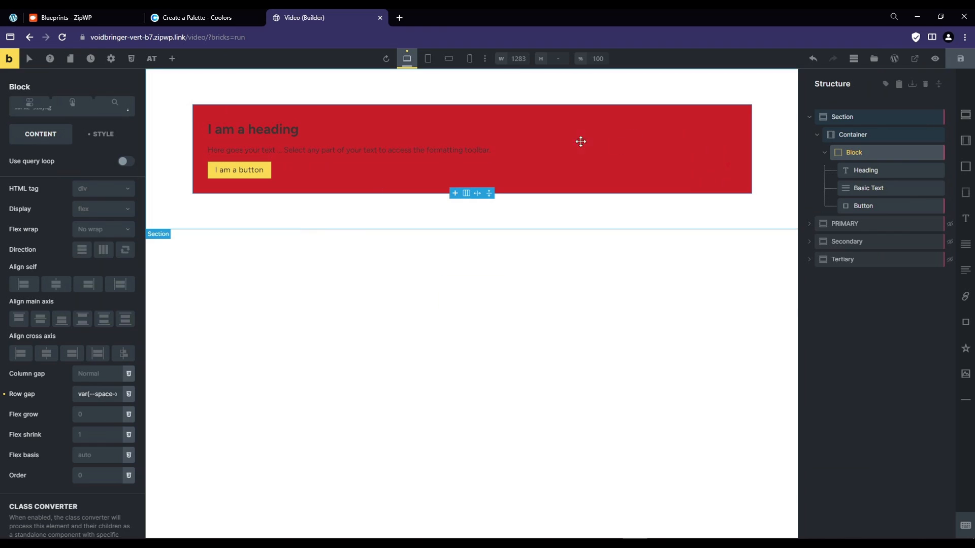
Set the global variable primary-h to 200, save the variables and close the manager
click(130, 59)
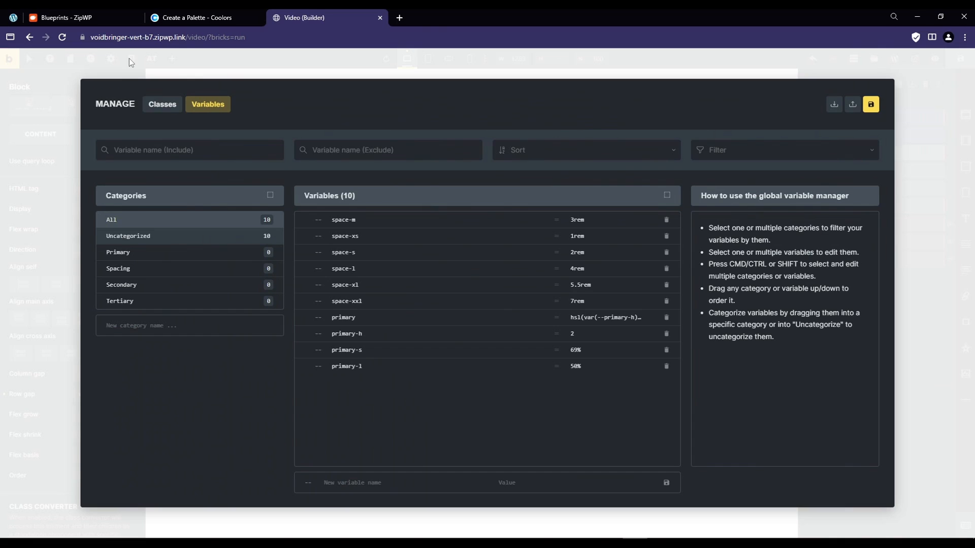
double_click(588, 333)
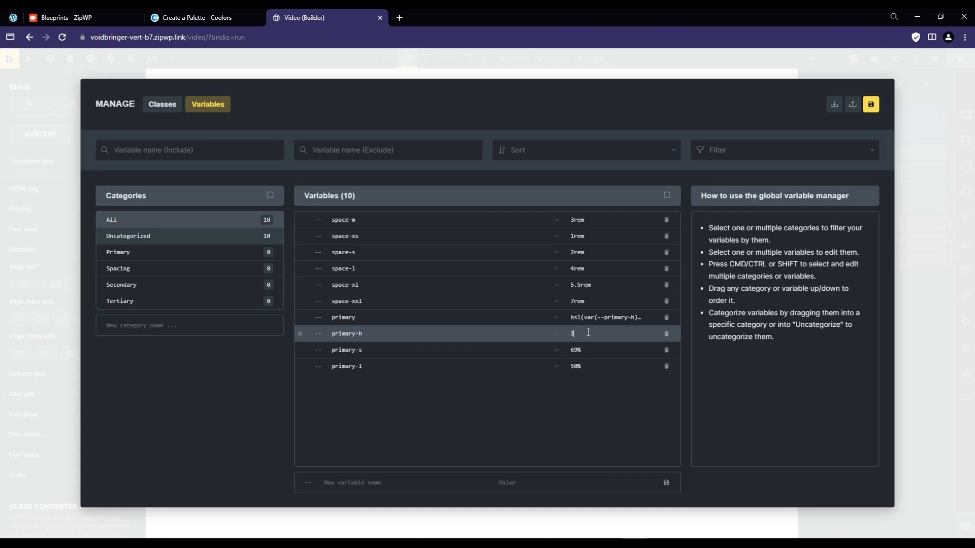
click(870, 105)
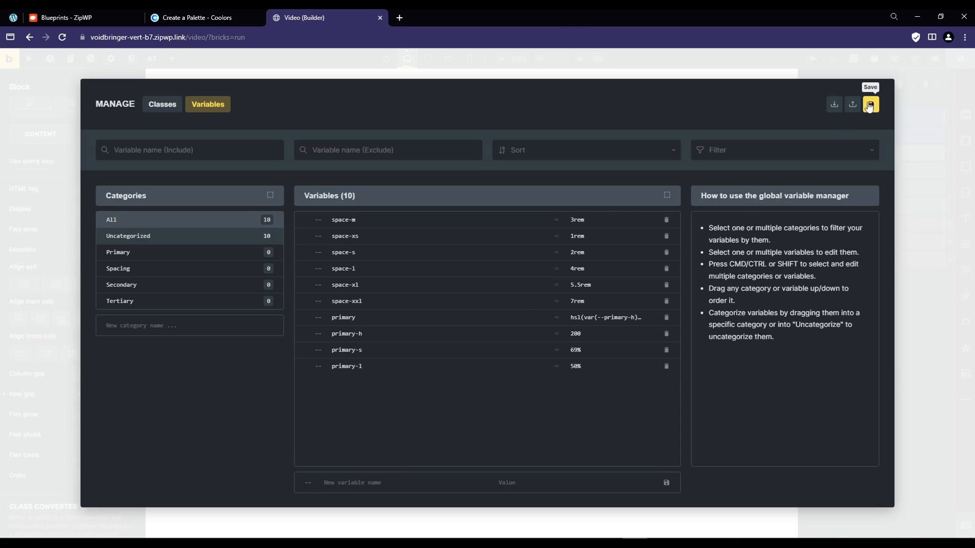
click(908, 410)
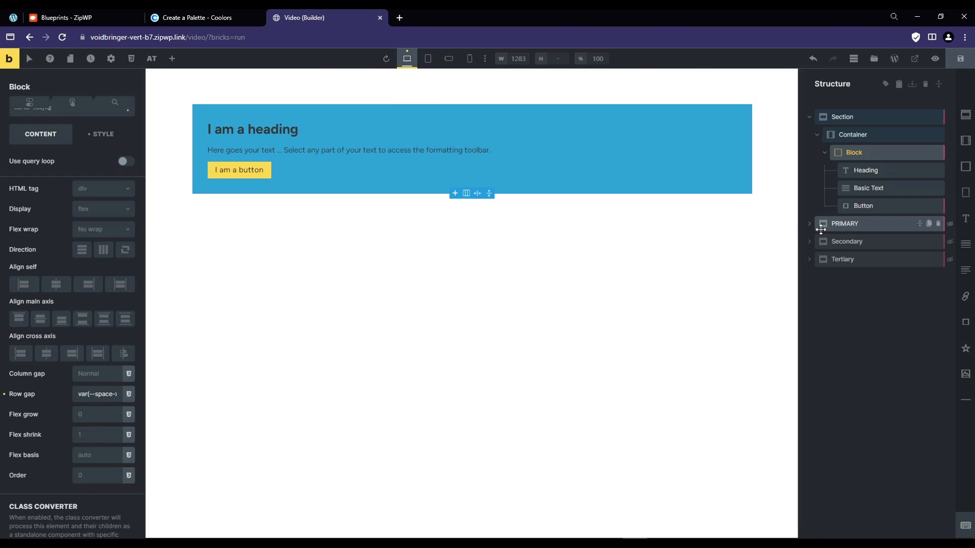
Unhide the PRIMARY section in the page structure
click(842, 223)
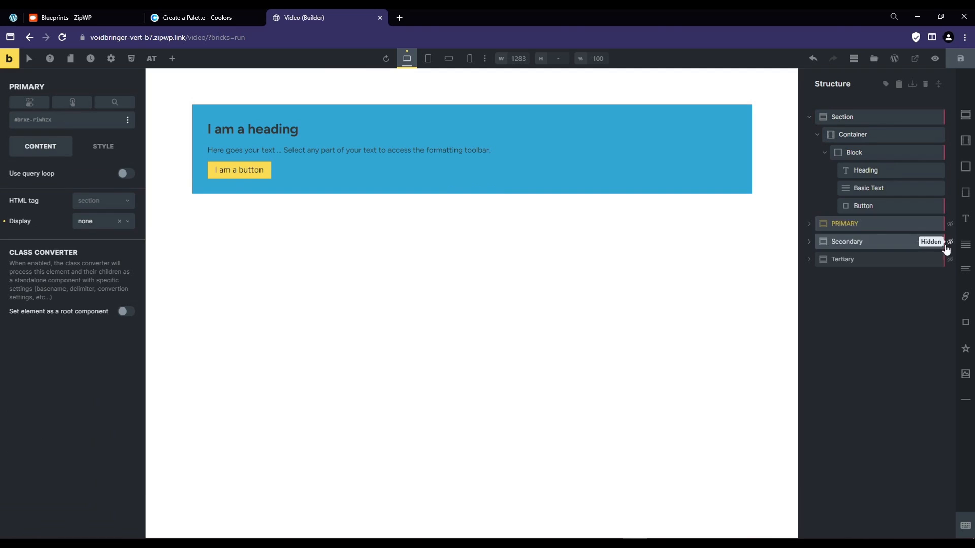
click(949, 224)
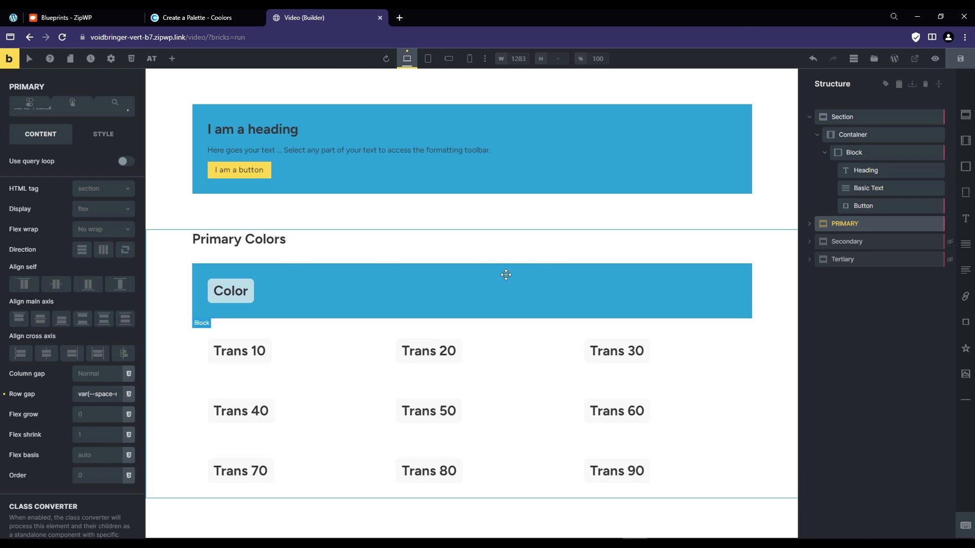
Examine which background colour variables are assigned to the Trans blocks in the Primary Colors section
click(359, 349)
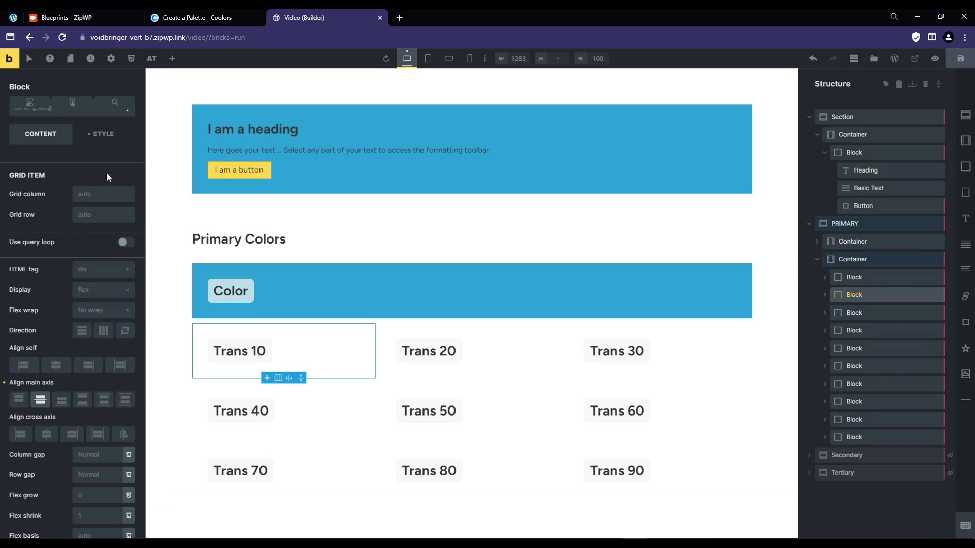
click(103, 134)
click(96, 231)
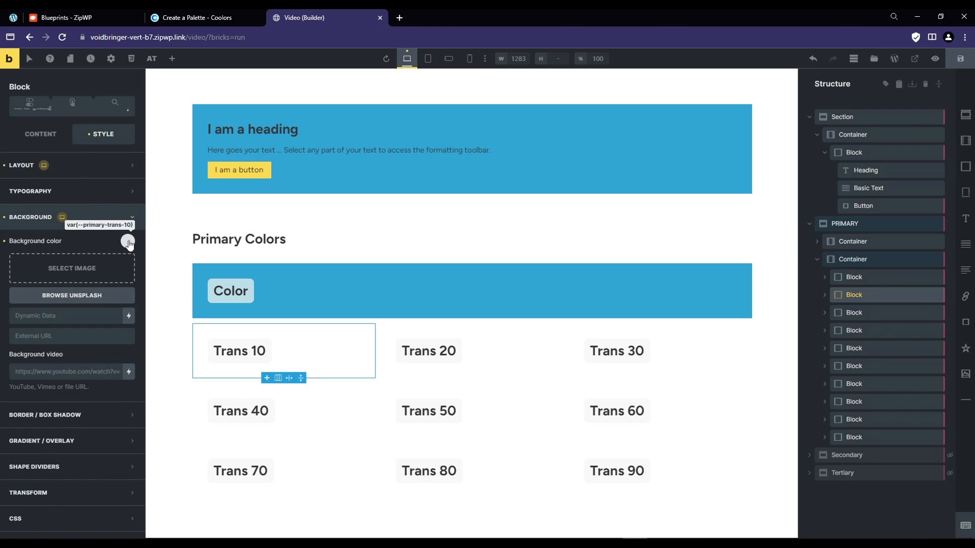
click(551, 340)
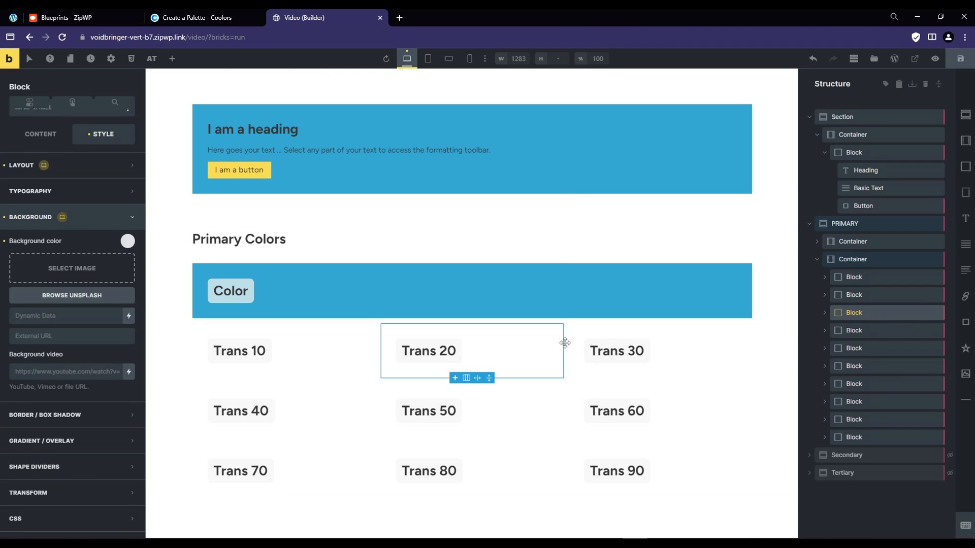
click(702, 349)
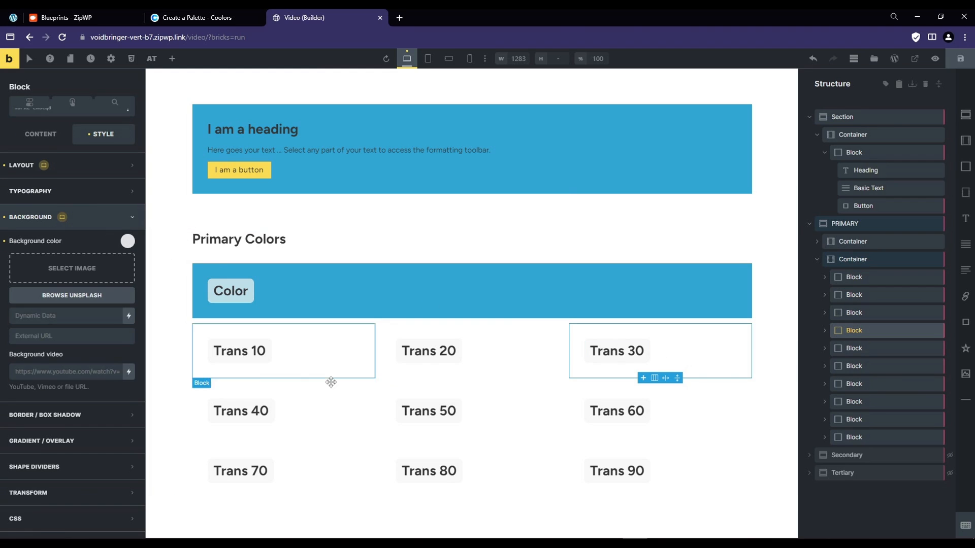
click(355, 403)
click(531, 413)
click(711, 421)
click(711, 457)
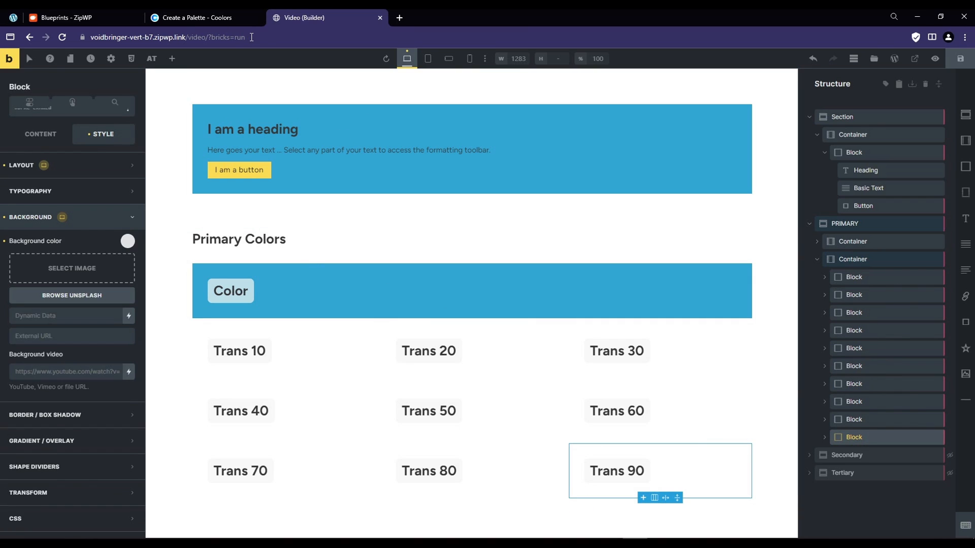
Create a global variable named primary-trans-10 with the value hsl(var(--primary-h), var(--primary-s), var(--primary-l), .1), reusing the primary variable's formula
click(131, 60)
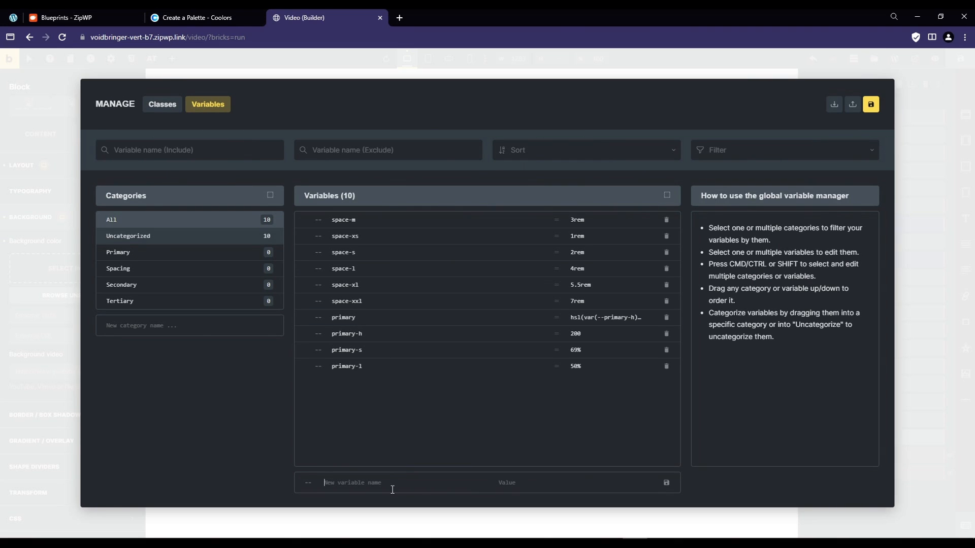
text(primary-trans-10)
click(605, 319)
triple_click(605, 320)
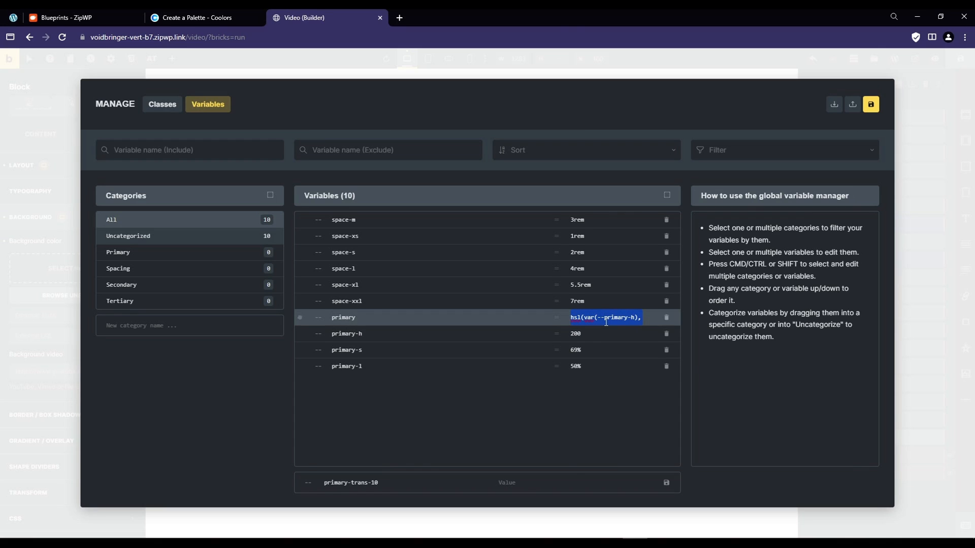
key(ctrl+c)
click(529, 483)
key(ctrl+v)
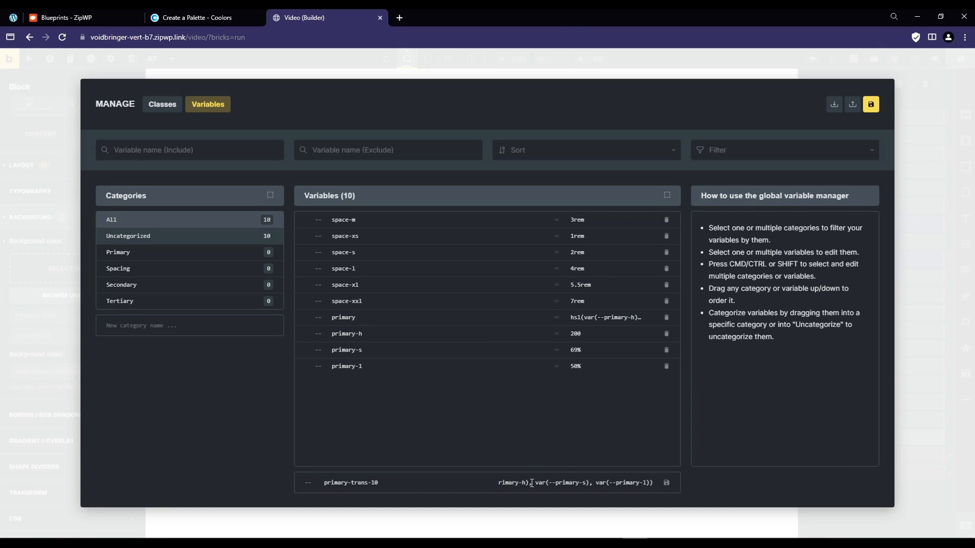
key(BackSpace)
text(,)
text( .1)
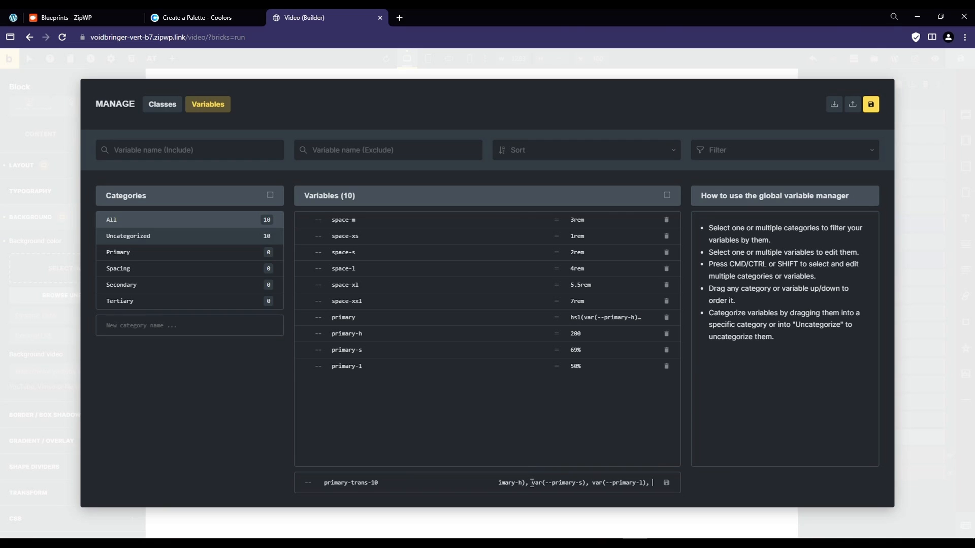
text())
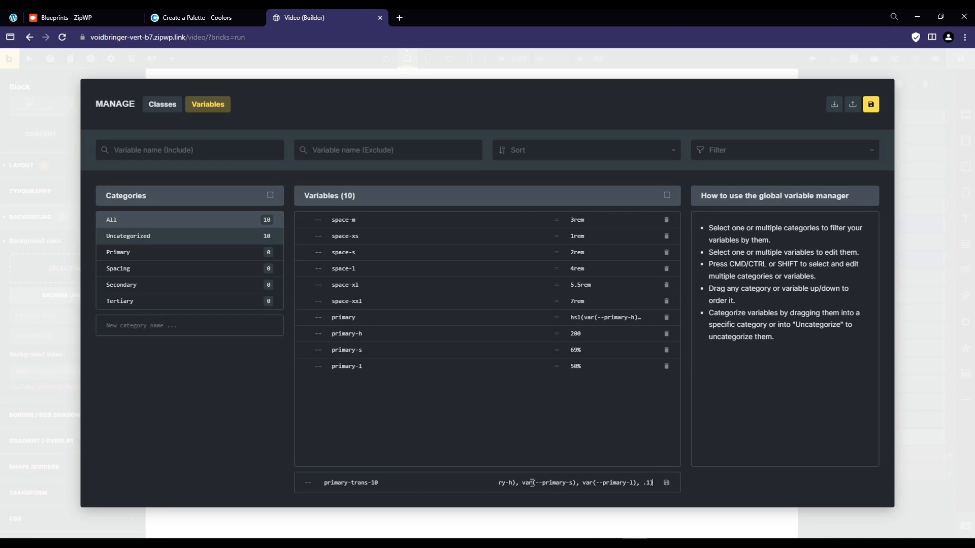
click(462, 481)
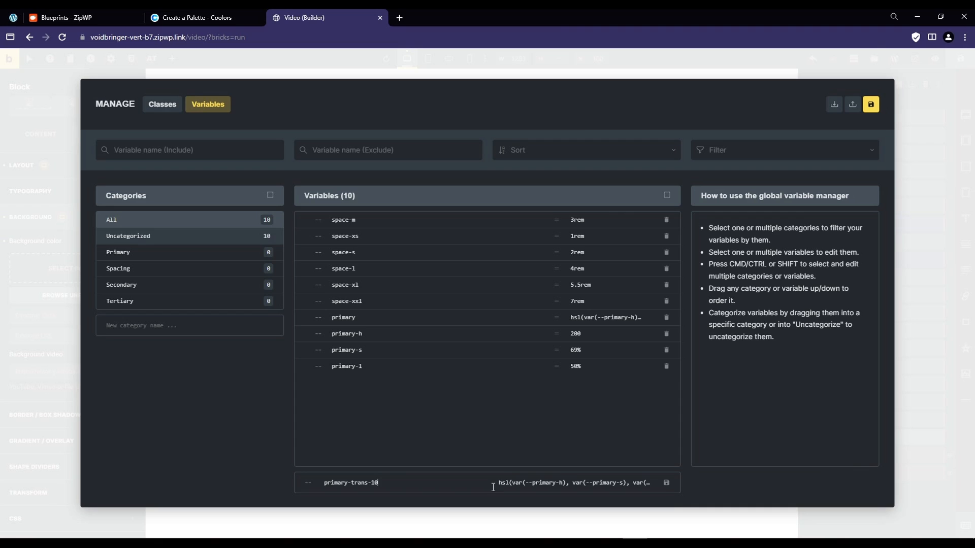
click(665, 483)
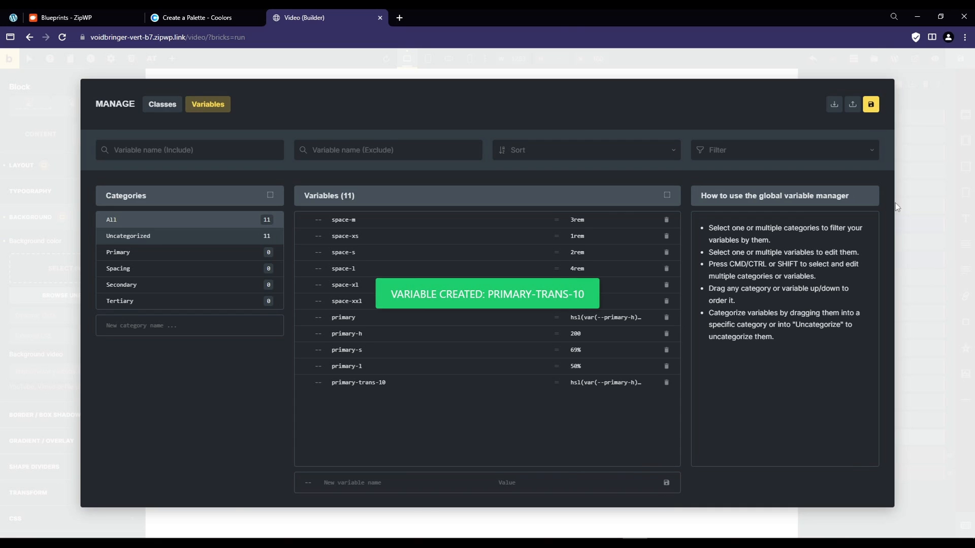
Clear the Trans 10 block's background colour, reassign it to the primary-trans-10 variable and save the page
click(928, 483)
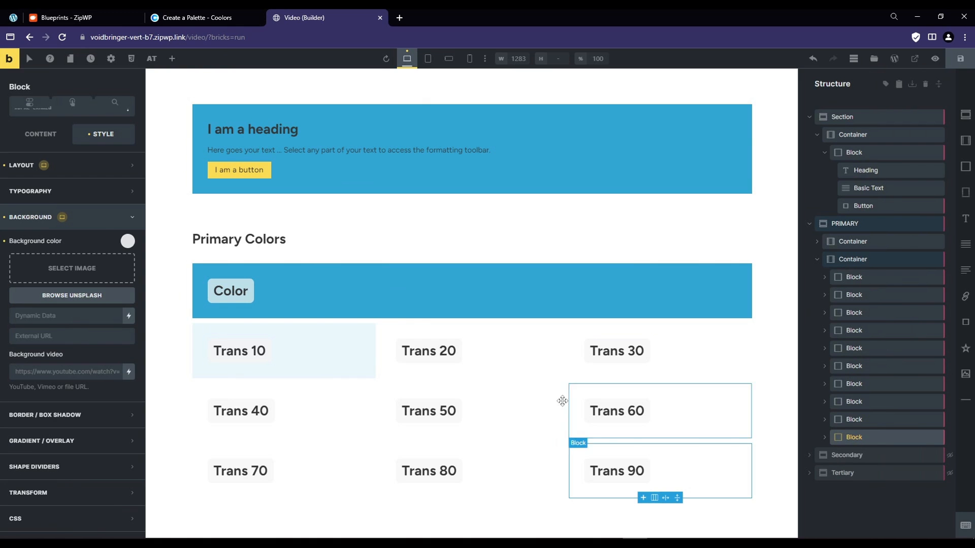
click(309, 348)
click(127, 241)
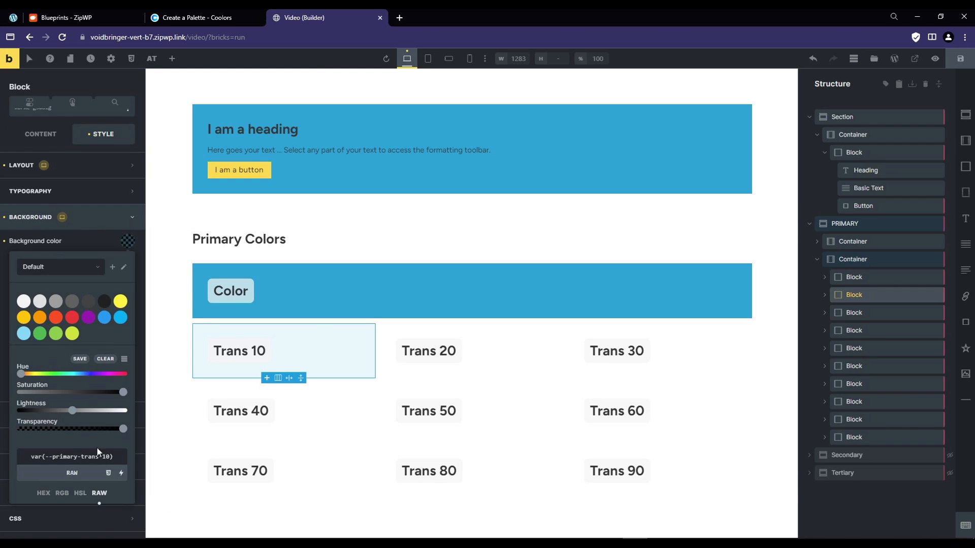
click(6, 245)
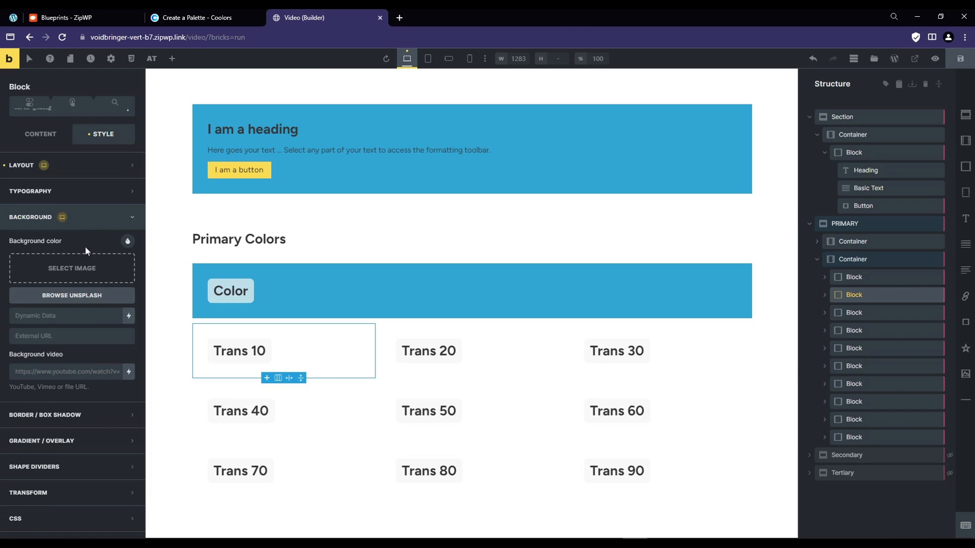
click(127, 241)
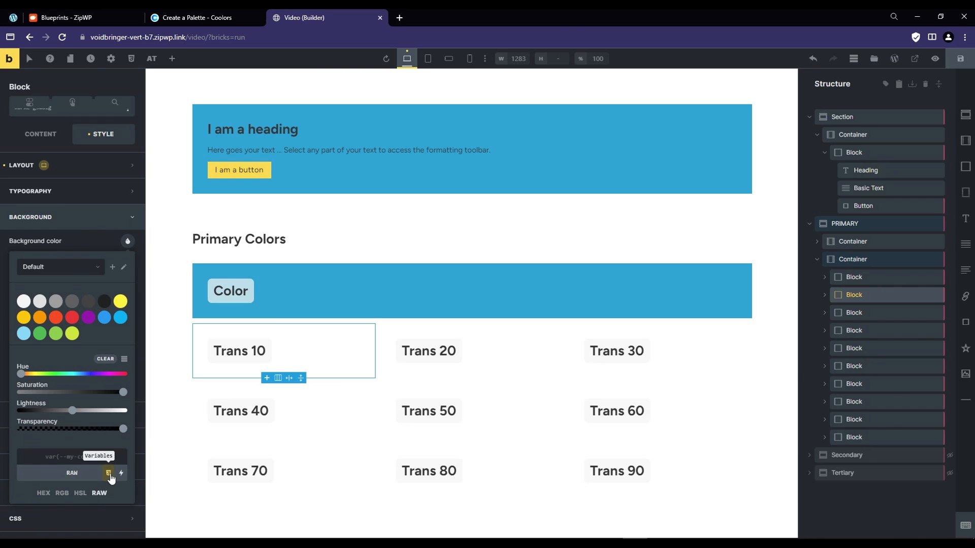
click(110, 474)
scroll(89, 431, down, 2)
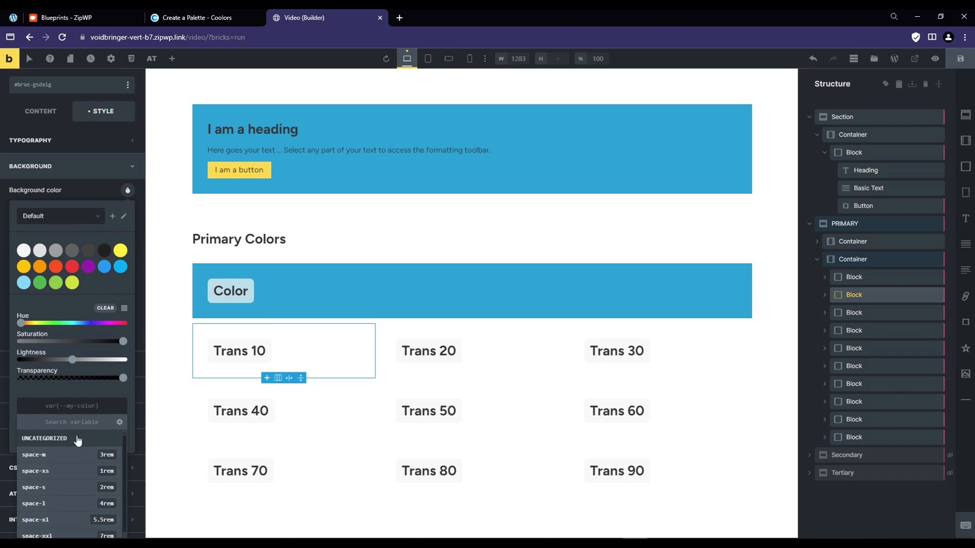
text(prima)
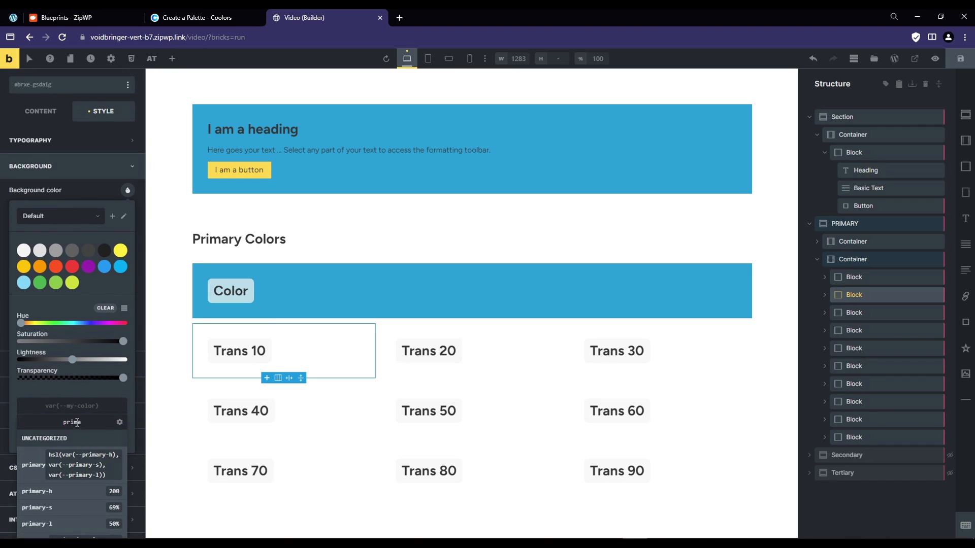
scroll(77, 421, down, 1)
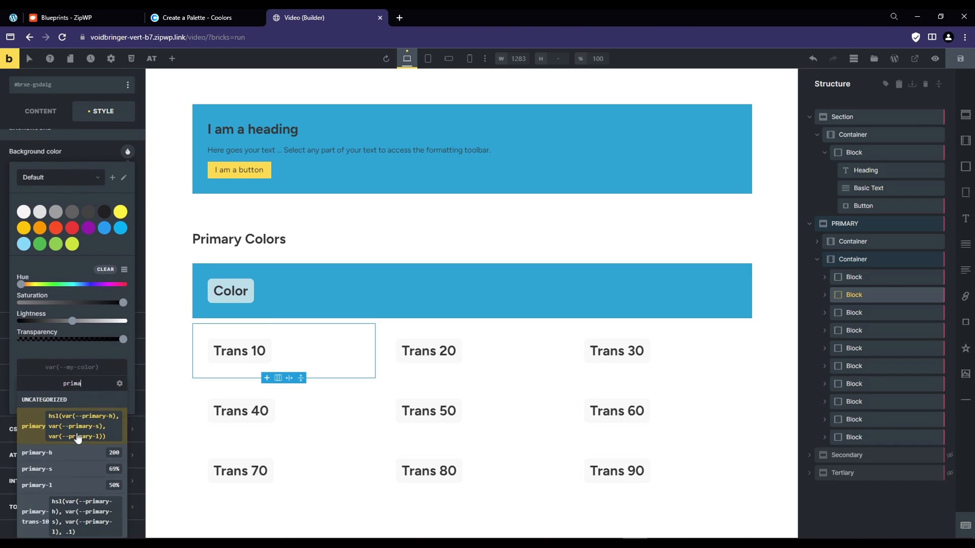
click(31, 514)
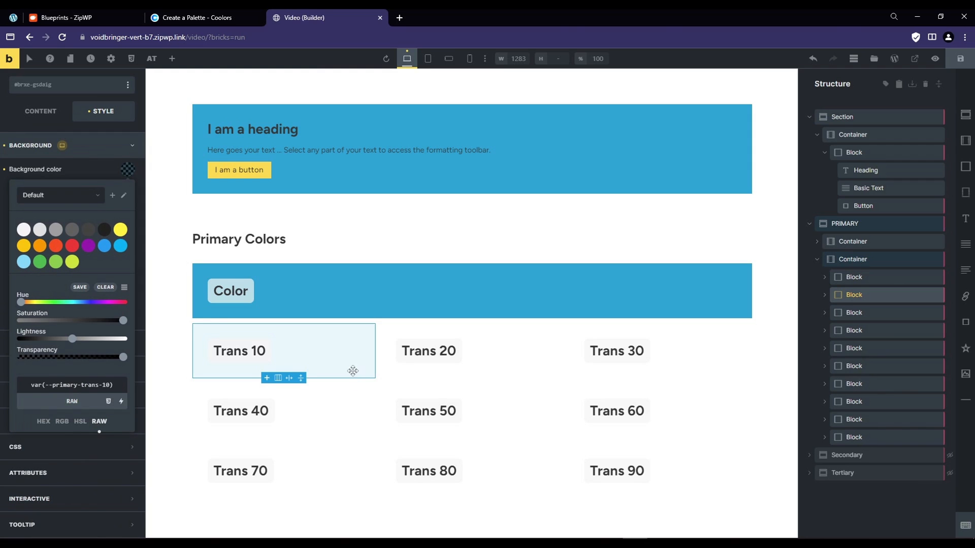
click(952, 60)
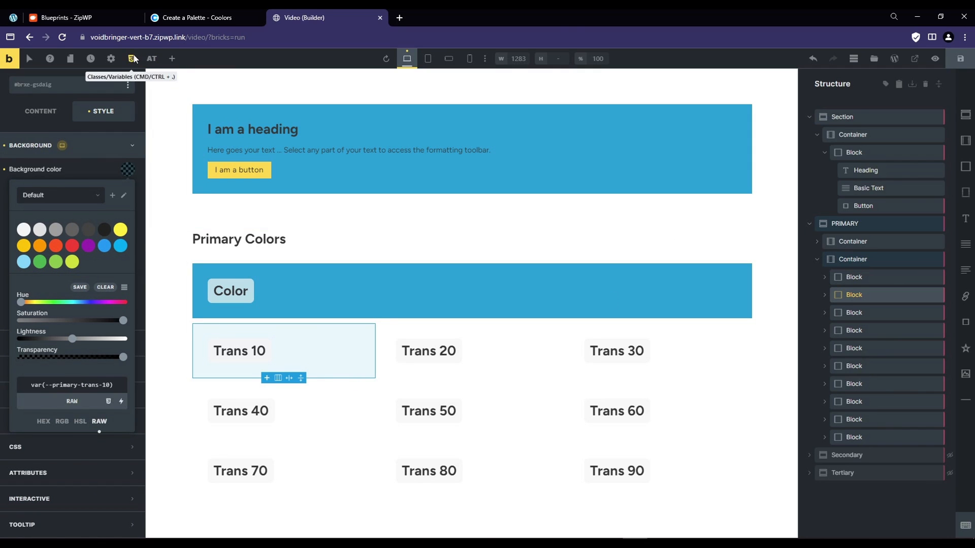
Open ChatGPT beside the variable manager and draft "can you make me 20-90 in 10% increments following this format:" followed by the copied name primary-trans-10
click(152, 58)
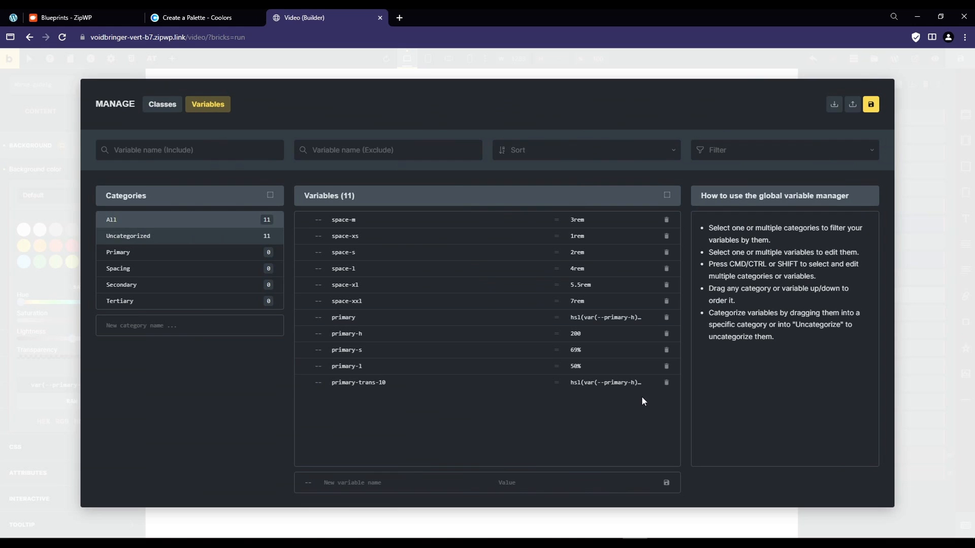
key(ctrl+shift+s)
triple_click(615, 382)
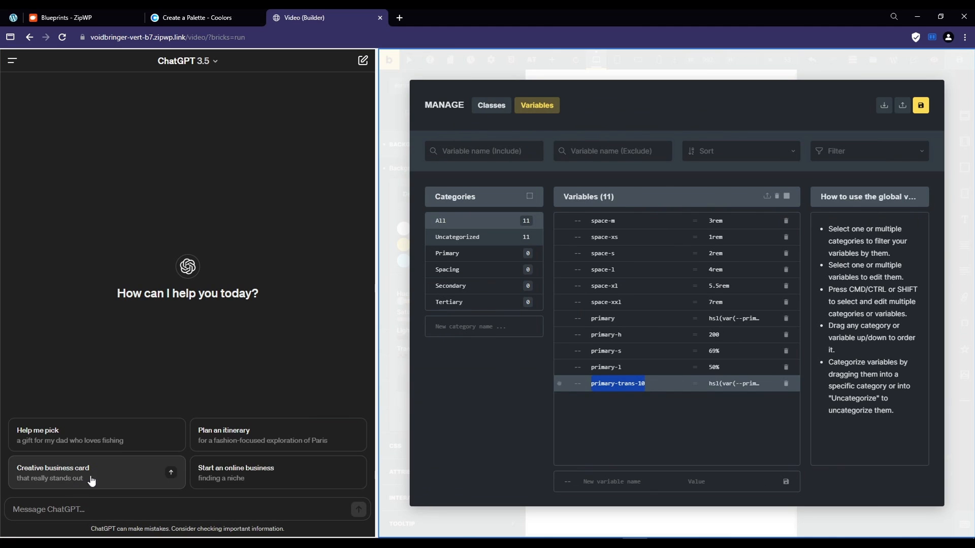
click(60, 507)
text(can you)
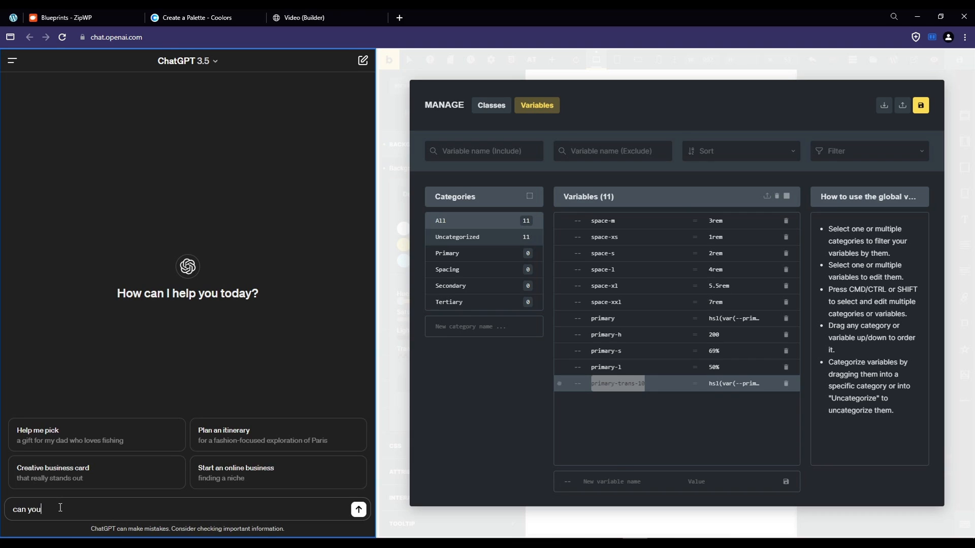
text( make me 20-90 in 10% increments fo)
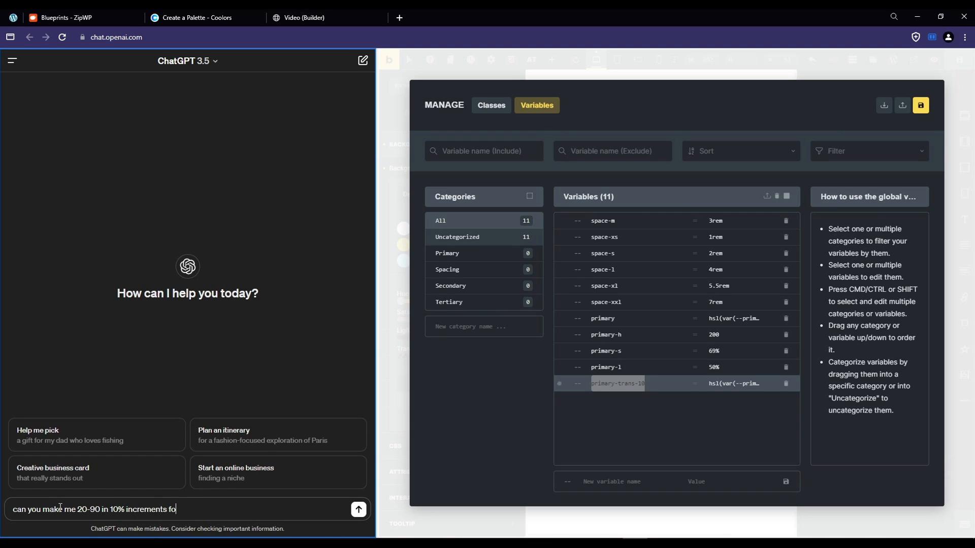
text(llowing this format:)
key(shift+Return)
key(shift+Return)
key(ctrl+v)
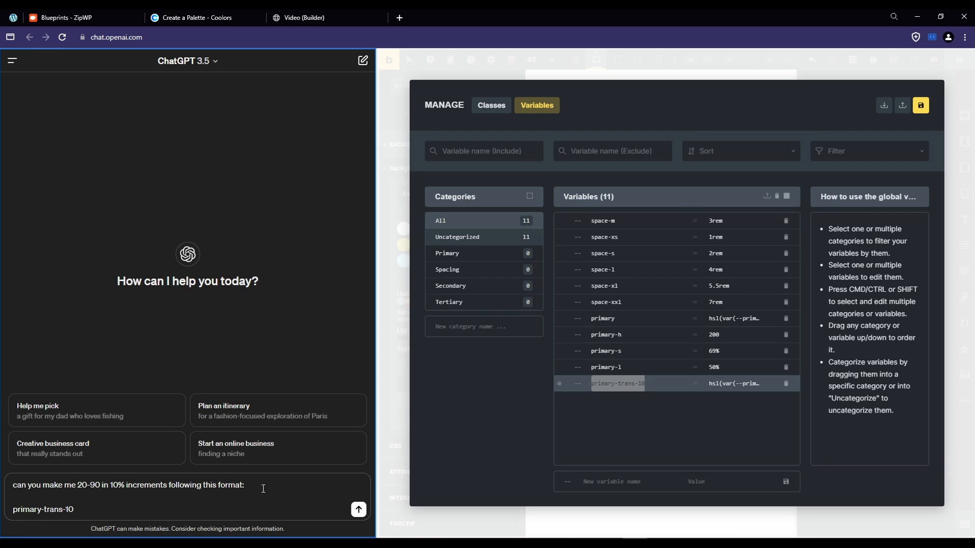
Complete the format line as --primary-trans-10: hsl(var(--primary-h), var(--primary-s), var(--primary-l), .1) and send the prompt
click(12, 509)
text(--)
drag(18, 509, 13, 509)
click(742, 388)
click(89, 511)
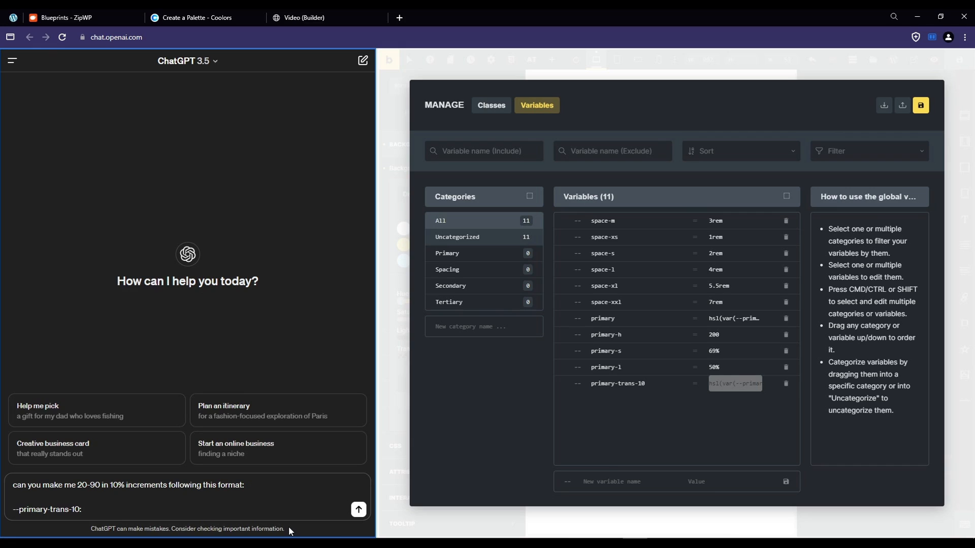
key(ctrl+v)
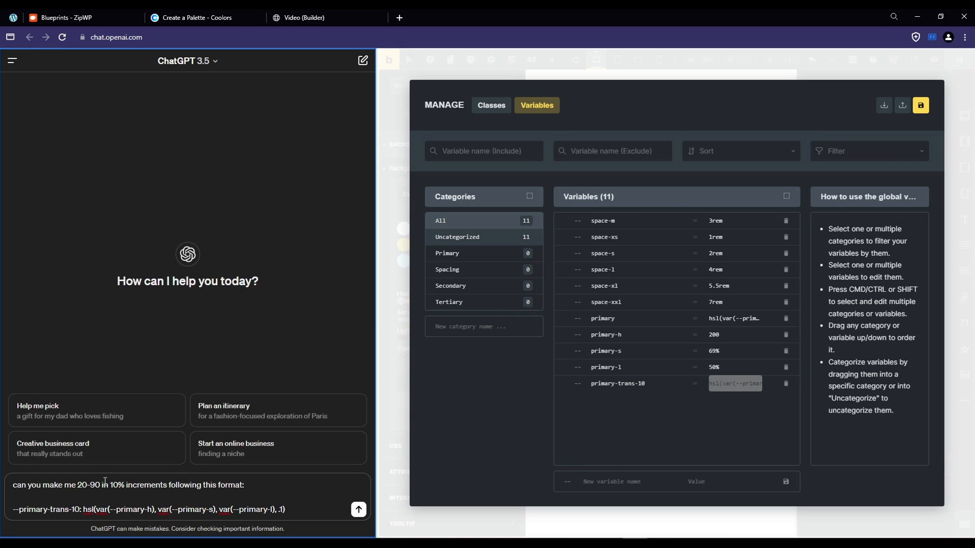
click(358, 509)
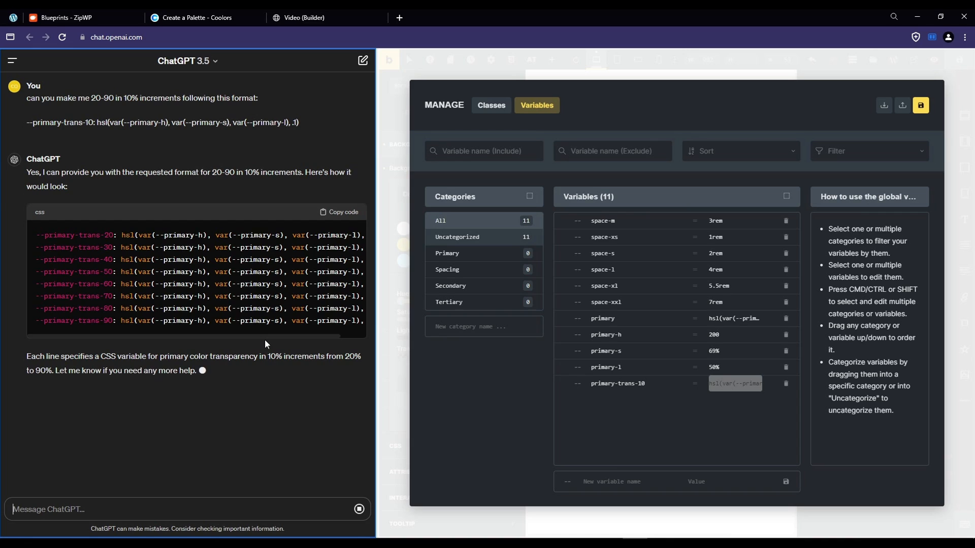
Check the alpha values in ChatGPT's generated definitions, copy the CSS code and close the ChatGPT pane
drag(269, 336, 306, 335)
drag(355, 237, 357, 322)
click(356, 324)
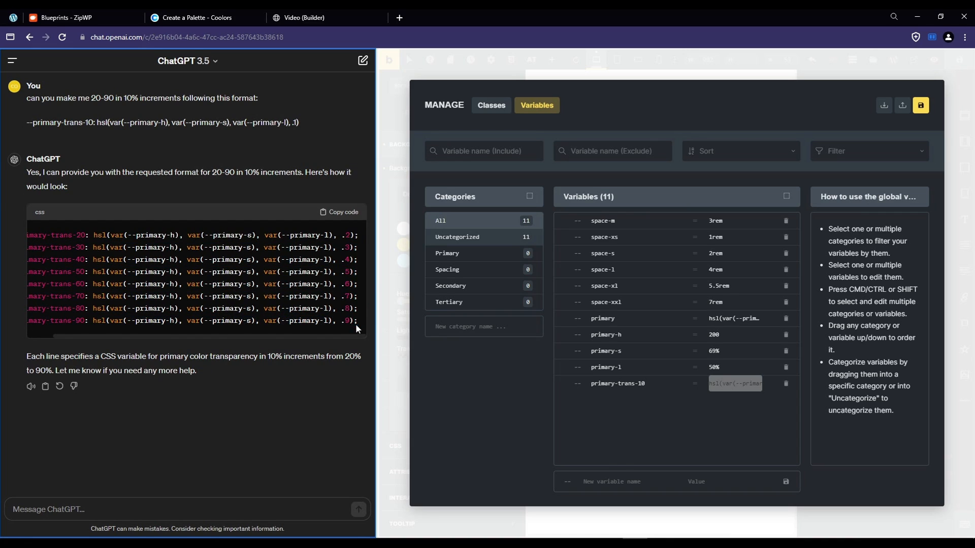
click(343, 217)
key(ctrl+w)
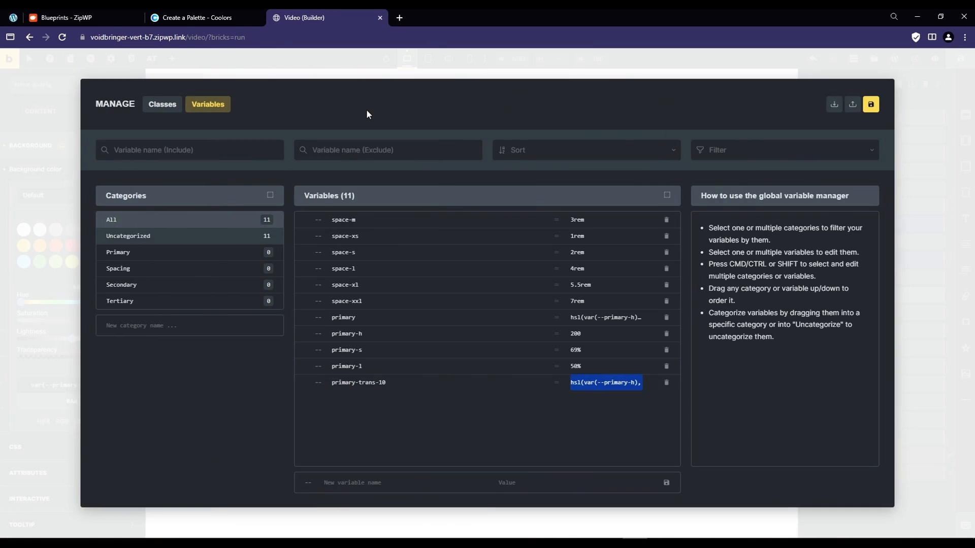
Import the copied primary-trans-20 to primary-trans-90 definitions as global variables, save them and close the manager
click(364, 453)
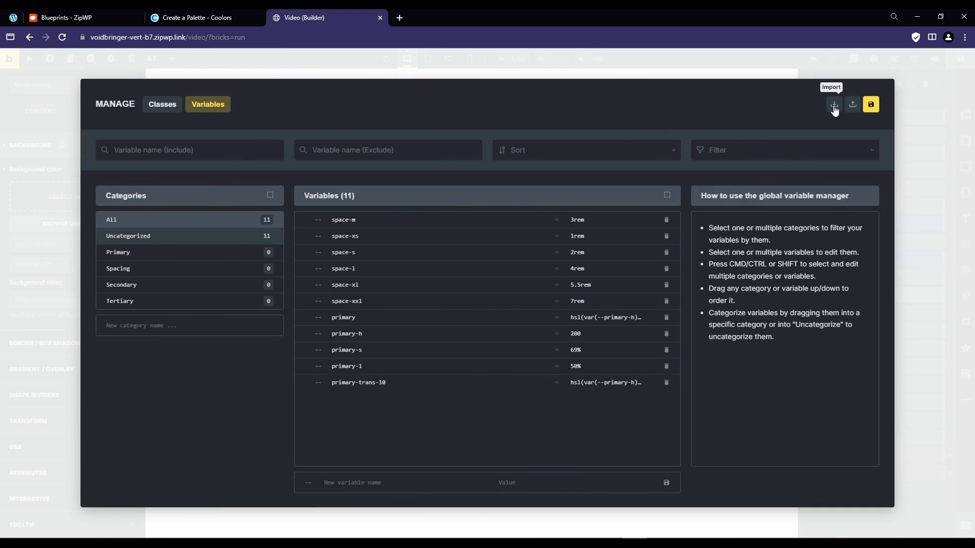
click(834, 107)
click(498, 211)
key(ctrl+v)
click(489, 274)
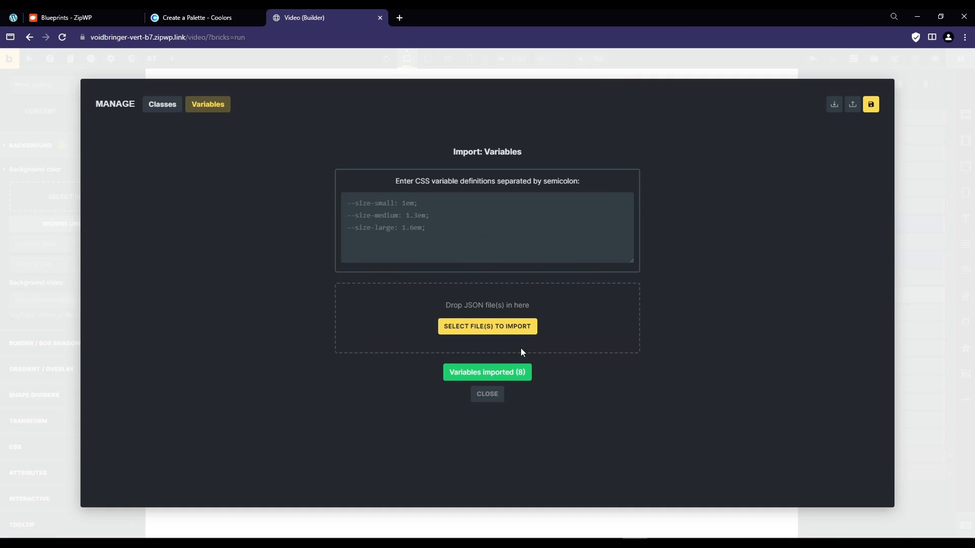
click(502, 392)
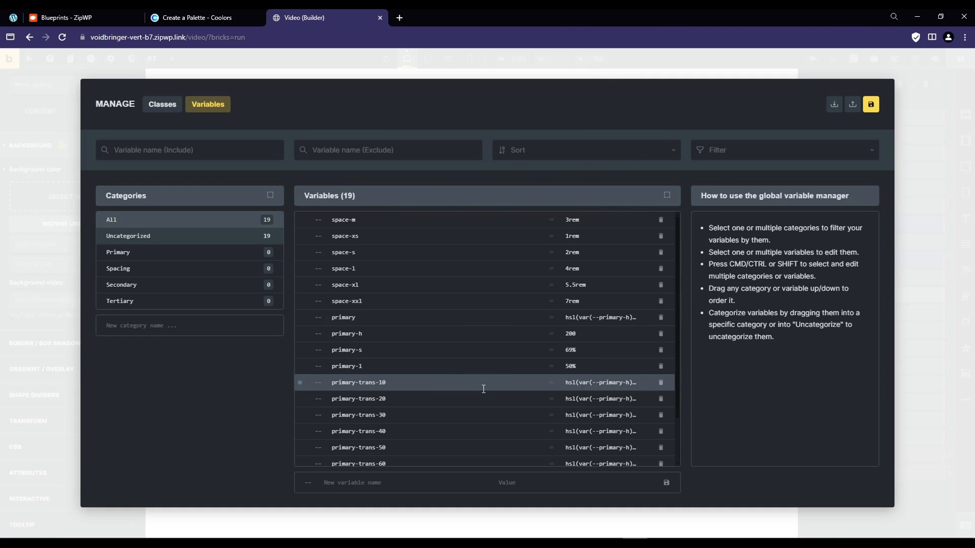
click(871, 105)
click(916, 499)
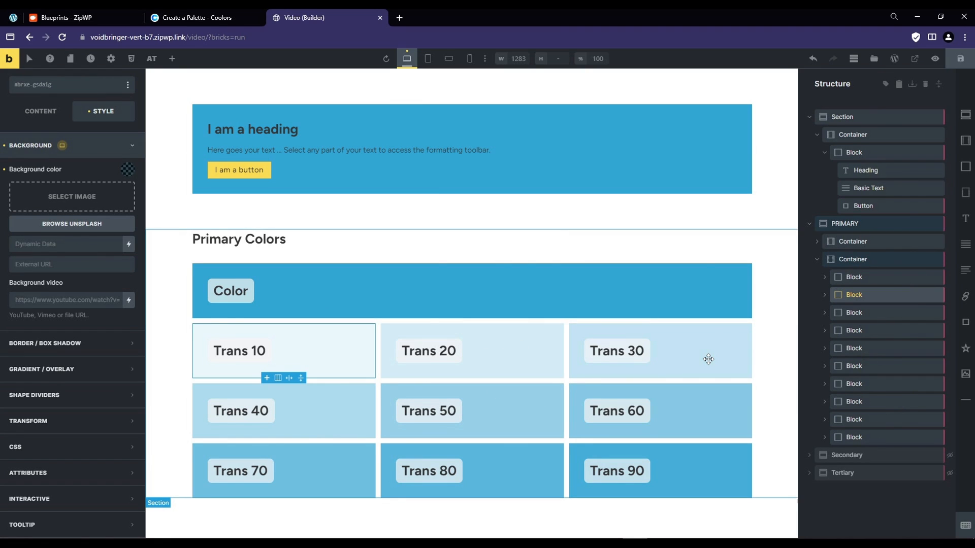
Set the global variable primary-h to 2, save the variables and close the manager
click(132, 61)
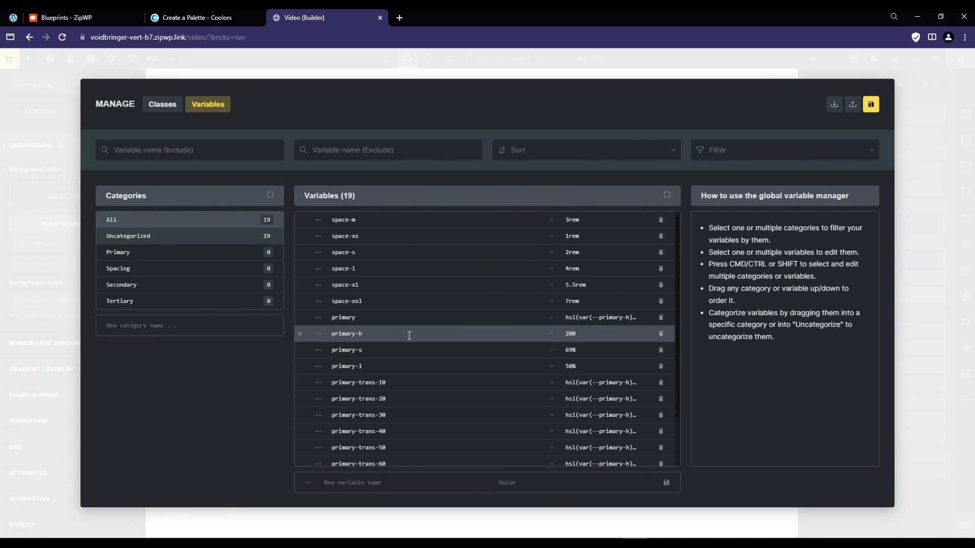
double_click(594, 335)
text(2)
click(871, 105)
click(903, 516)
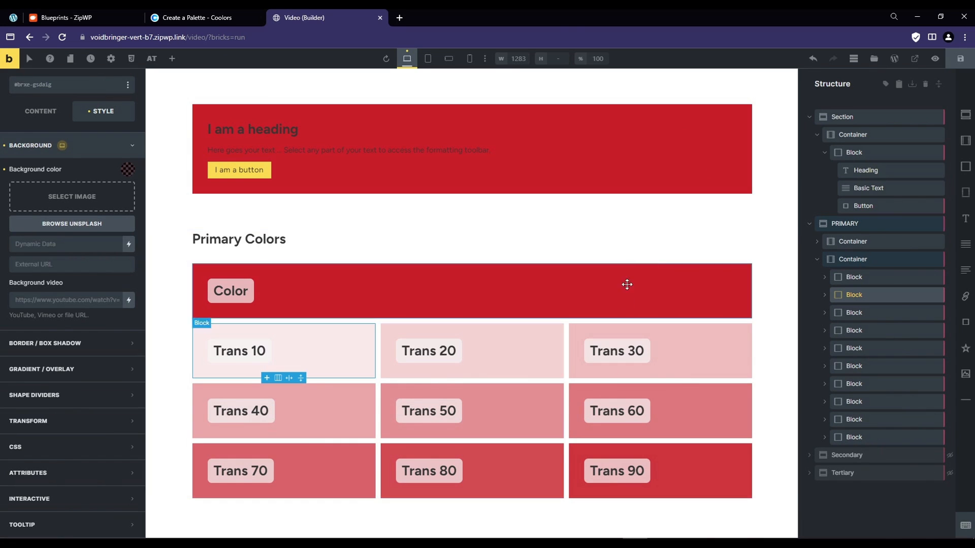
Collapse the PRIMARY section in the structure and delete the Secondary and Tertiary sections
click(810, 225)
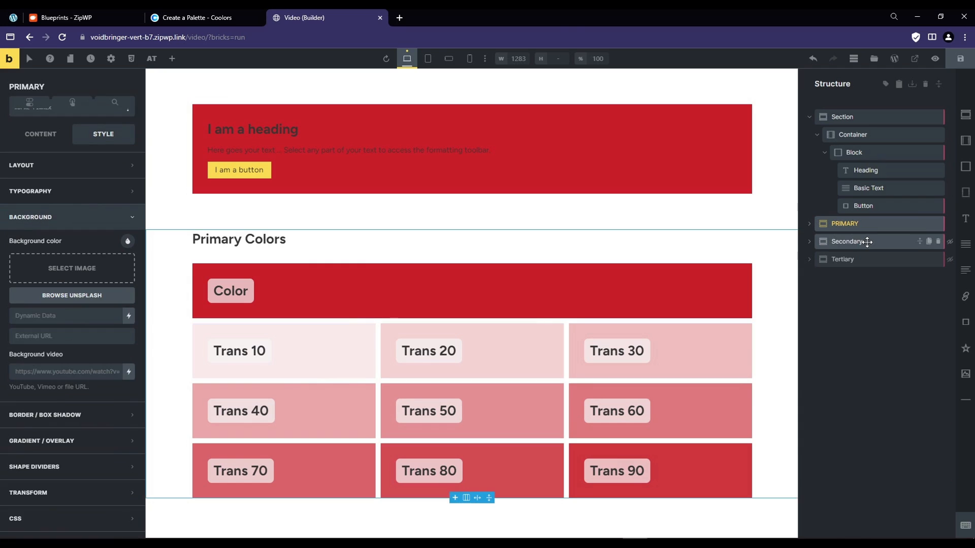
click(867, 242)
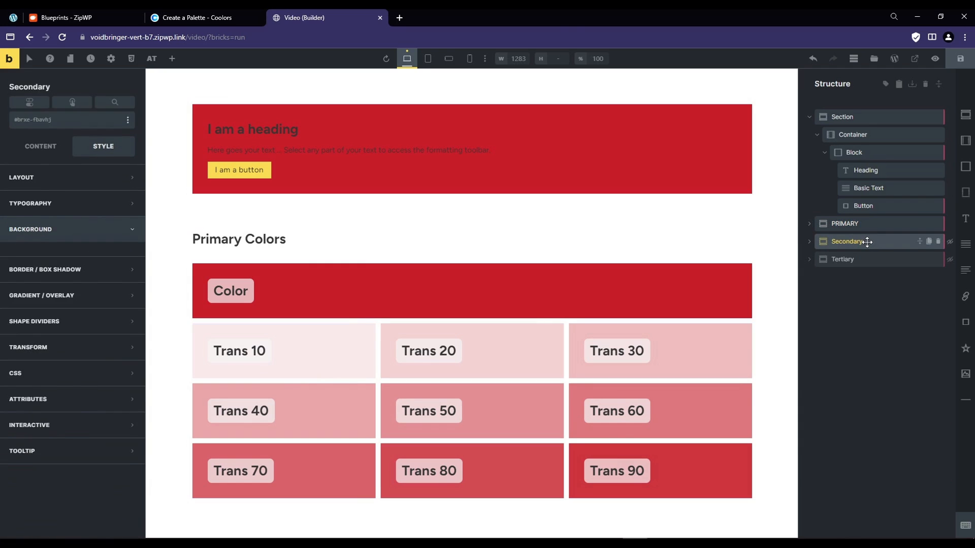
click(937, 242)
click(938, 242)
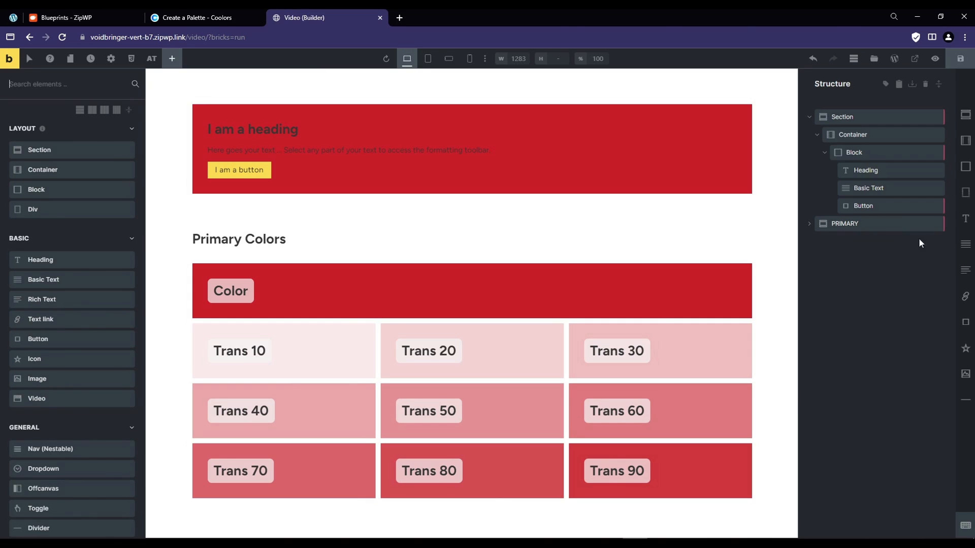
Duplicate the PRIMARY section and change the copy's heading to "Secondary Colors"
click(864, 224)
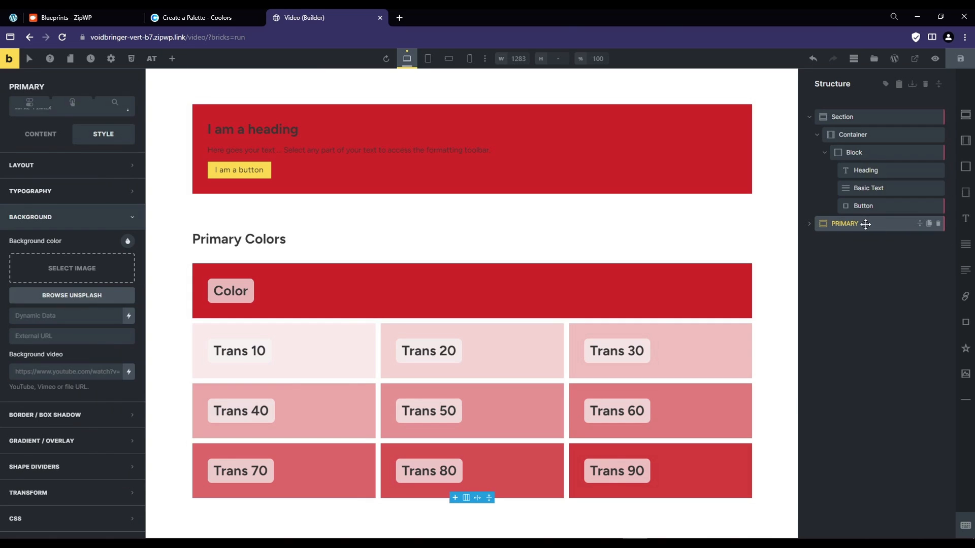
click(929, 224)
click(809, 244)
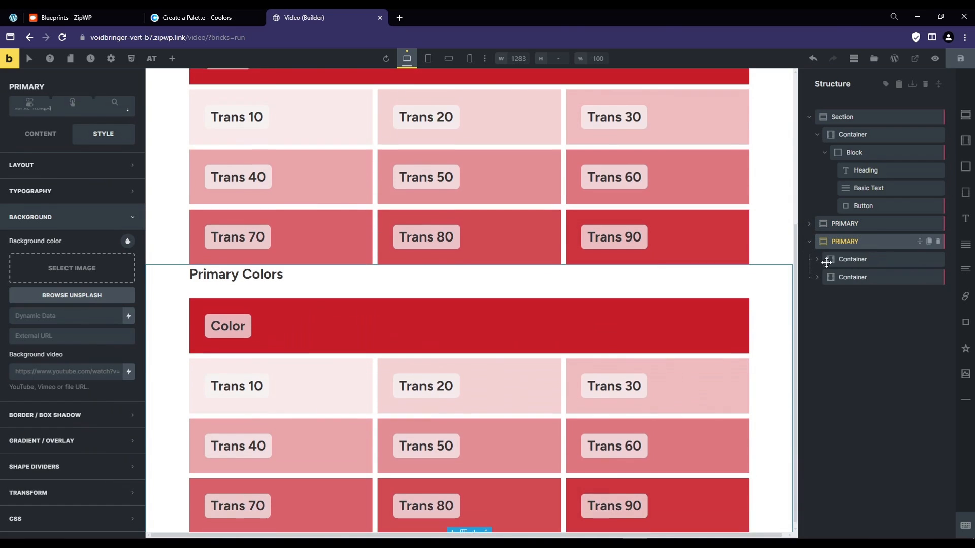
double_click(225, 274)
text(Secondary)
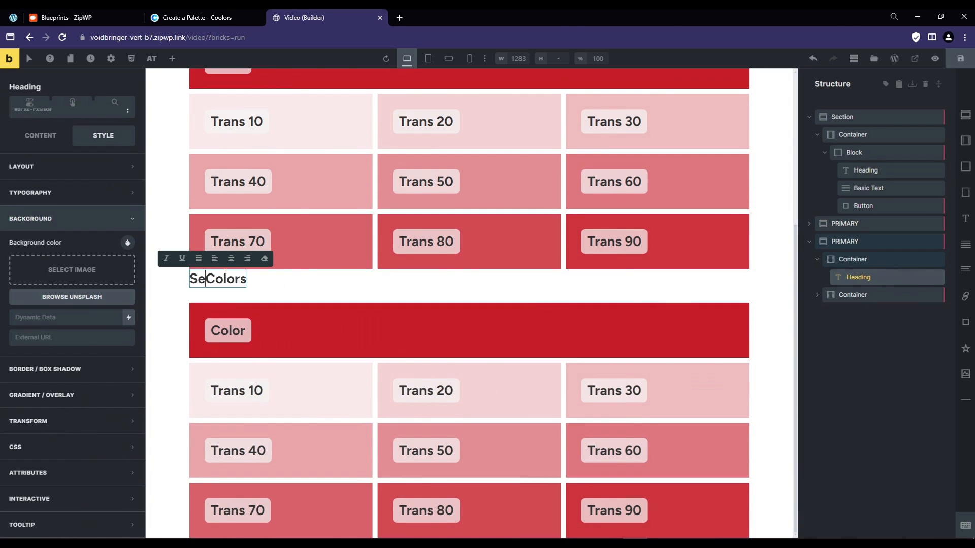
Look up the HSL values of the Prussian blue colour 003049 in the Coolors palette and return to Bricks
click(213, 23)
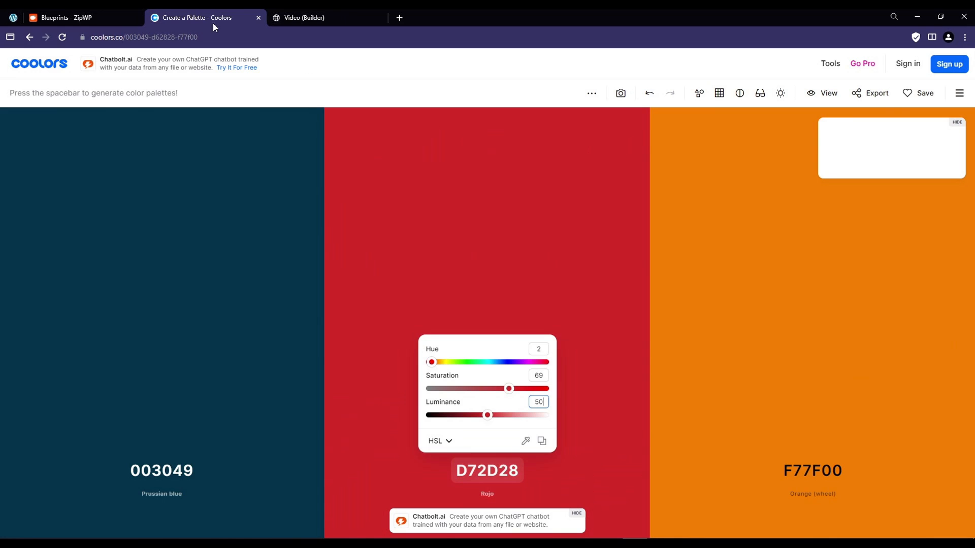
click(170, 472)
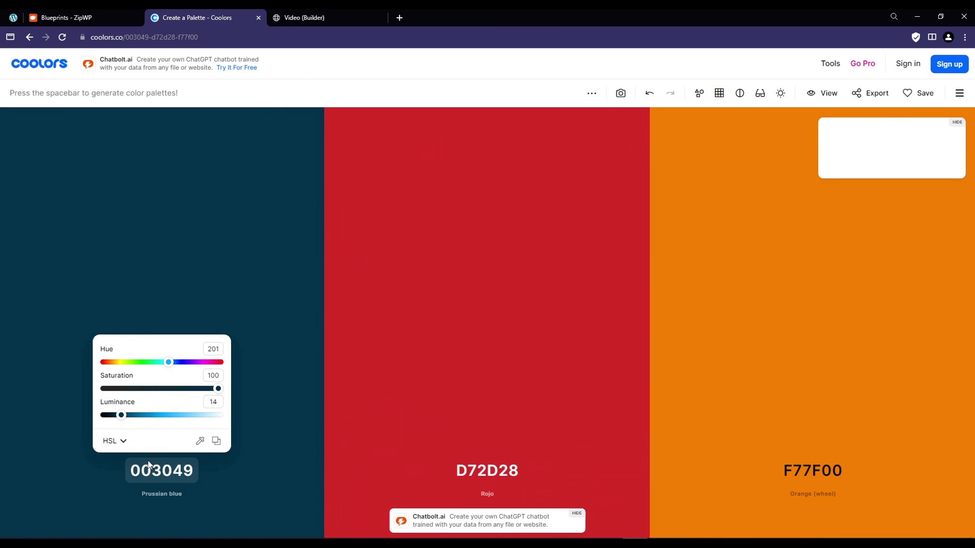
click(330, 15)
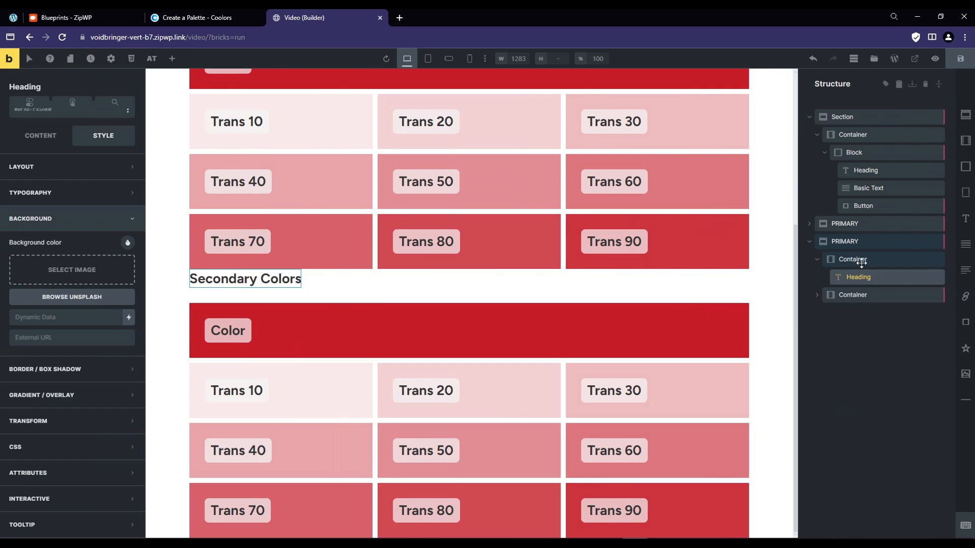
click(858, 241)
click(866, 356)
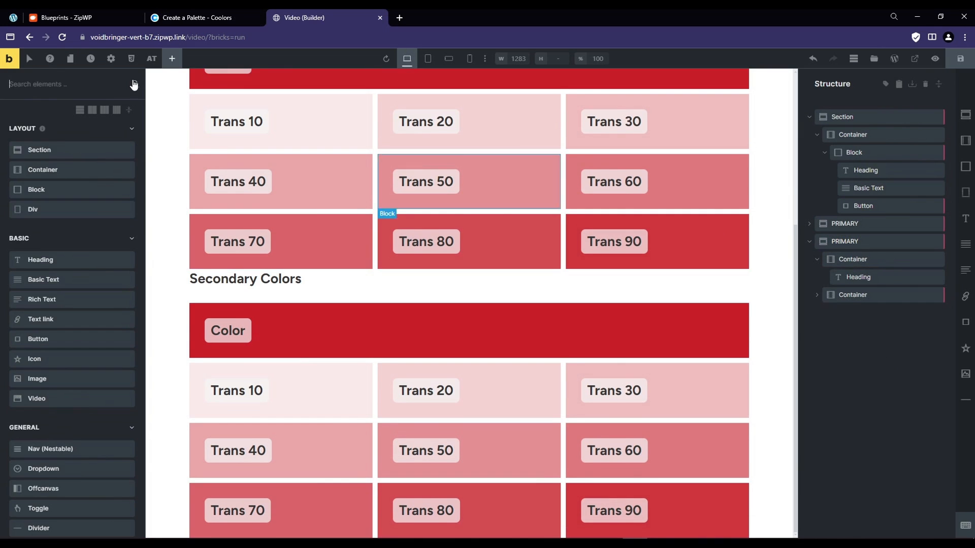
Write a ChatGPT request to replace primary with secondary in a list of variables, pasting in the primary-trans-10 to primary-trans-90 definitions
click(133, 59)
scroll(418, 343, down, 1)
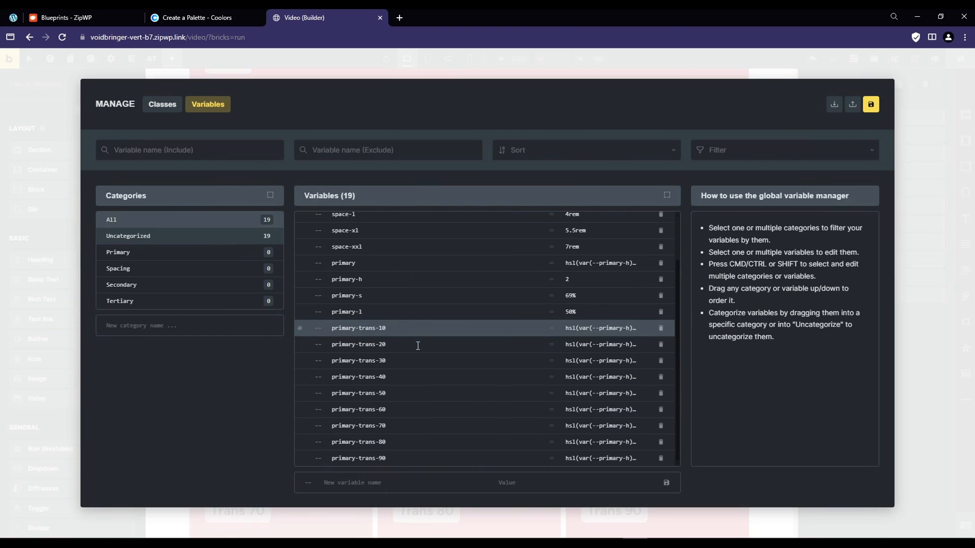
scroll(418, 344, up, 2)
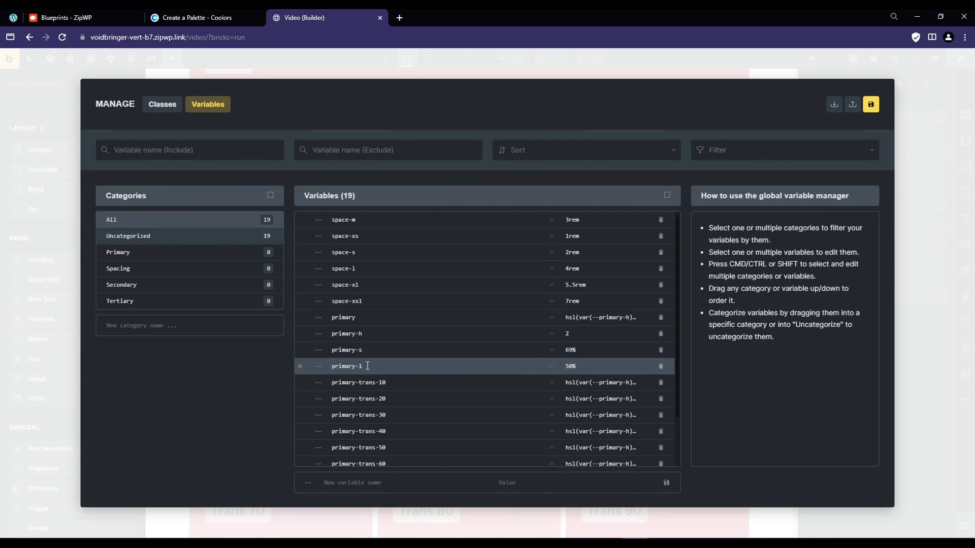
scroll(375, 384, down, 2)
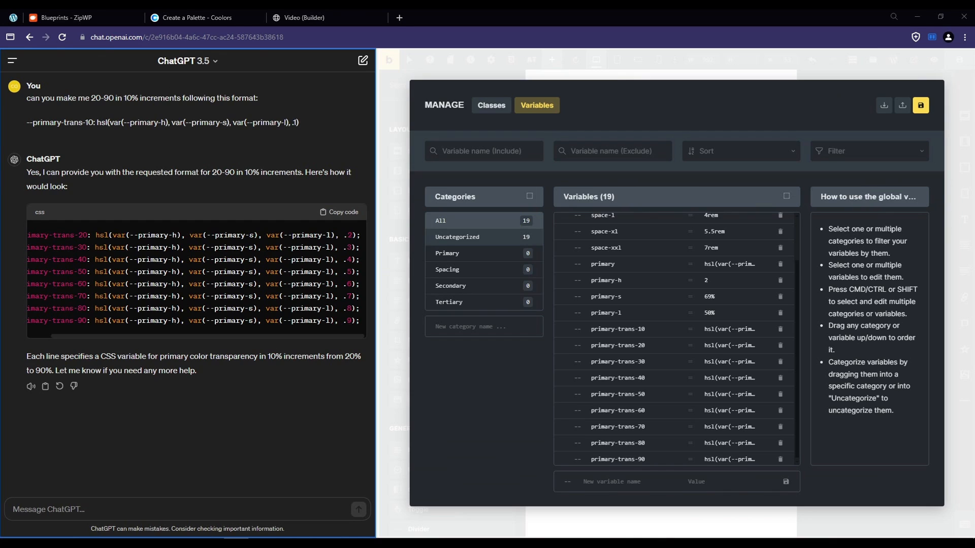
text(can you replace priamry with secondary in this list of v)
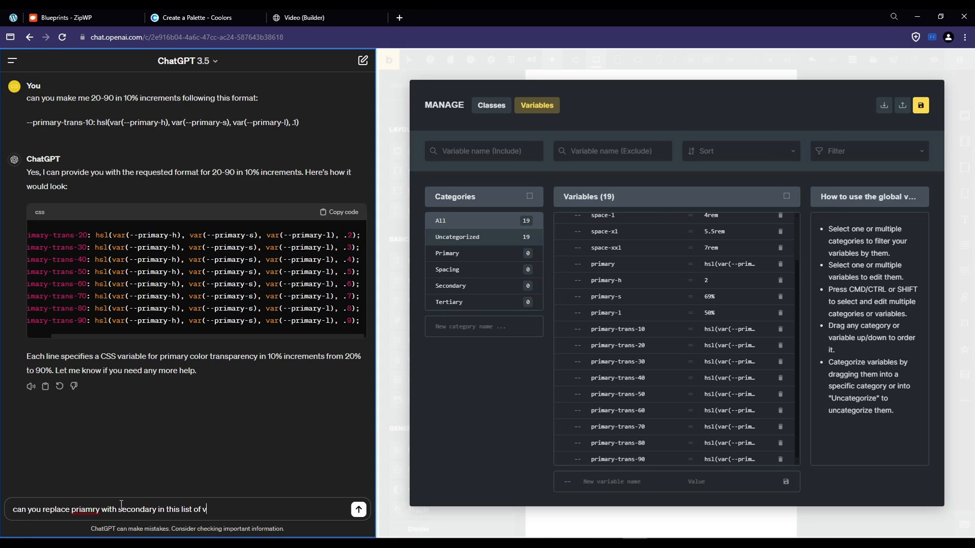
text(s:)
key(shift+Return)
key(shift+Return)
key(ctrl+v)
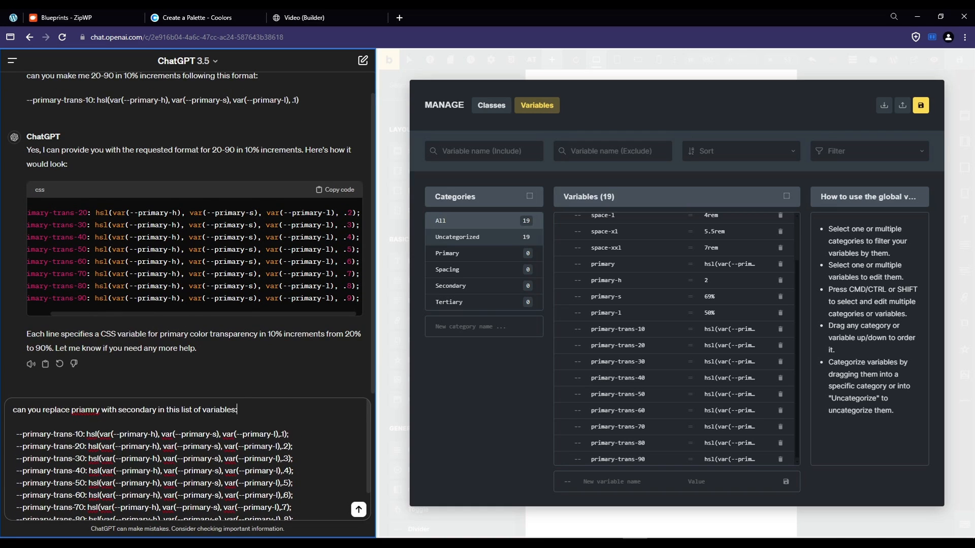
Add the primary-h 300, primary-s 100%, primary-l 40% and primary hsl definitions above the pasted list and send the request
key(alt+Tab)
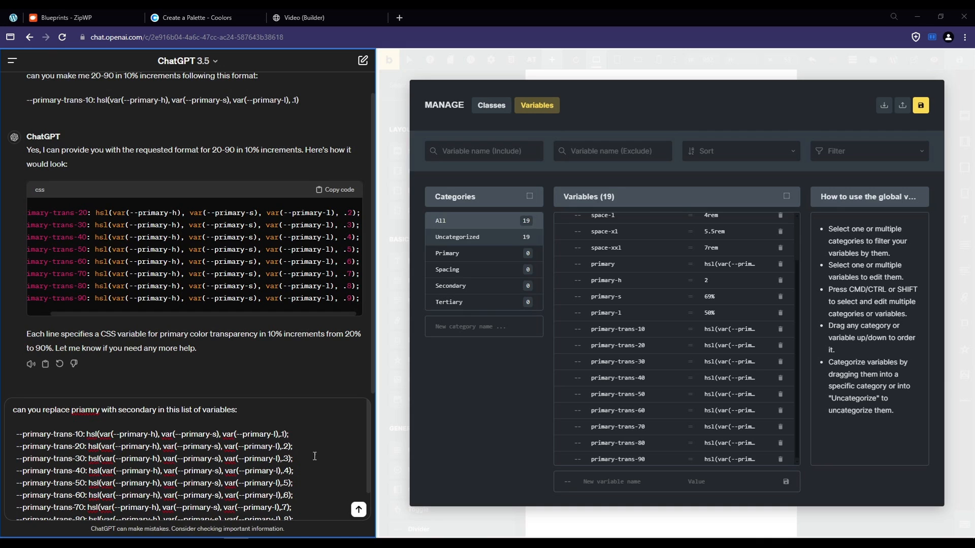
click(252, 410)
key(shift+Return)
key(shift+Return)
text(--primary-h: 300; --primary-s: 100%; --primary-l: 40%; --primary: hsl(var(--primary-h), var(--primary-s), var(--primary-l));)
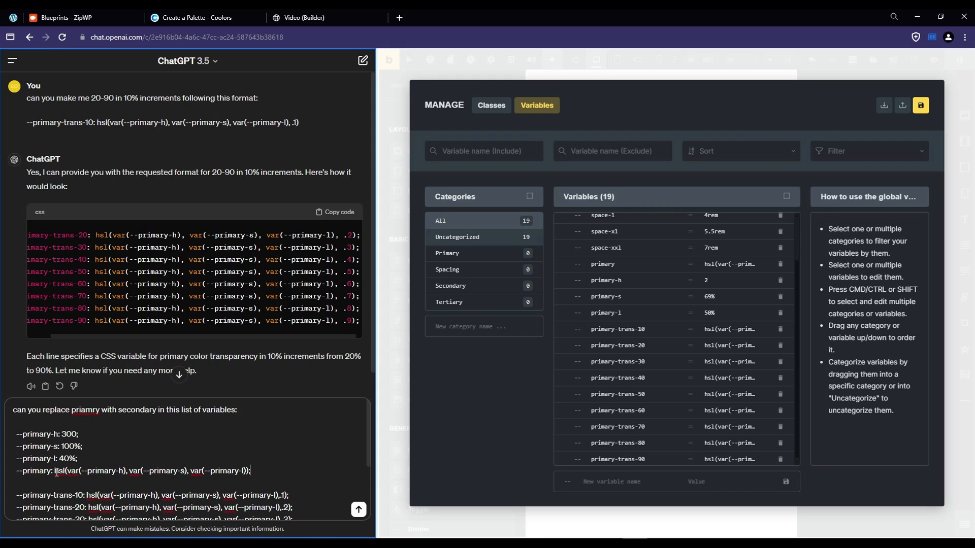
drag(56, 471, 250, 470)
click(264, 472)
scroll(280, 471, down, 3)
key(Return)
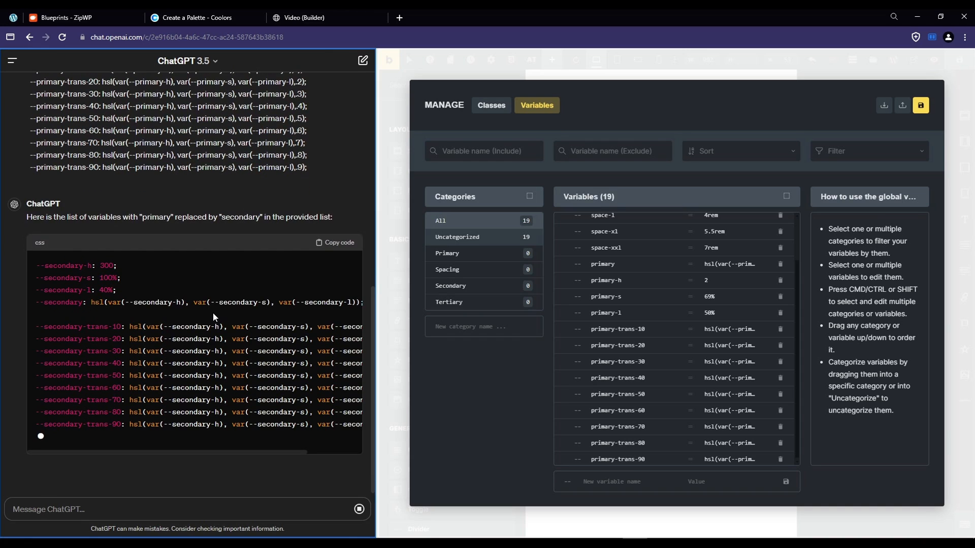
Copy the generated secondary variable definitions from ChatGPT, import them into the Bricks global variables and save
click(331, 246)
key(ctrl+Tab)
click(837, 106)
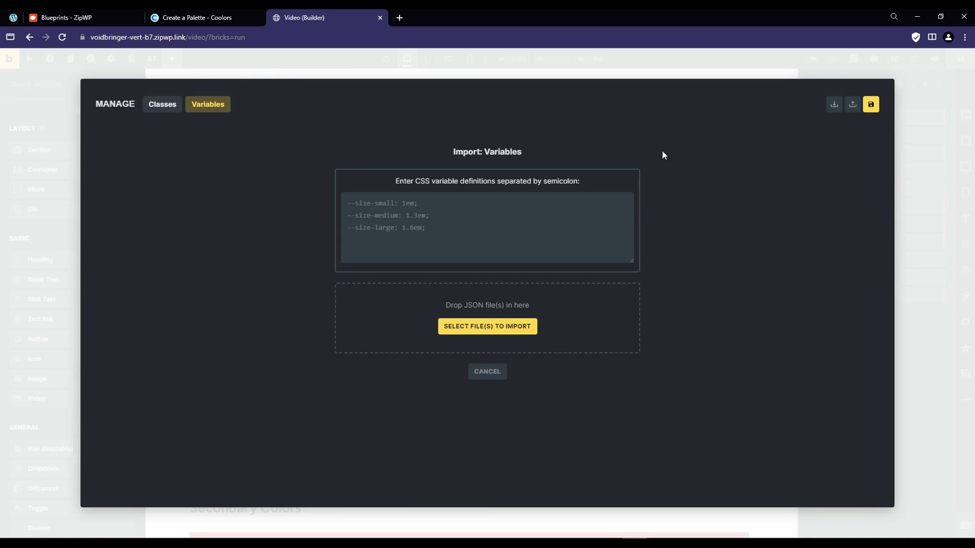
click(499, 217)
key(ctrl+v)
click(488, 273)
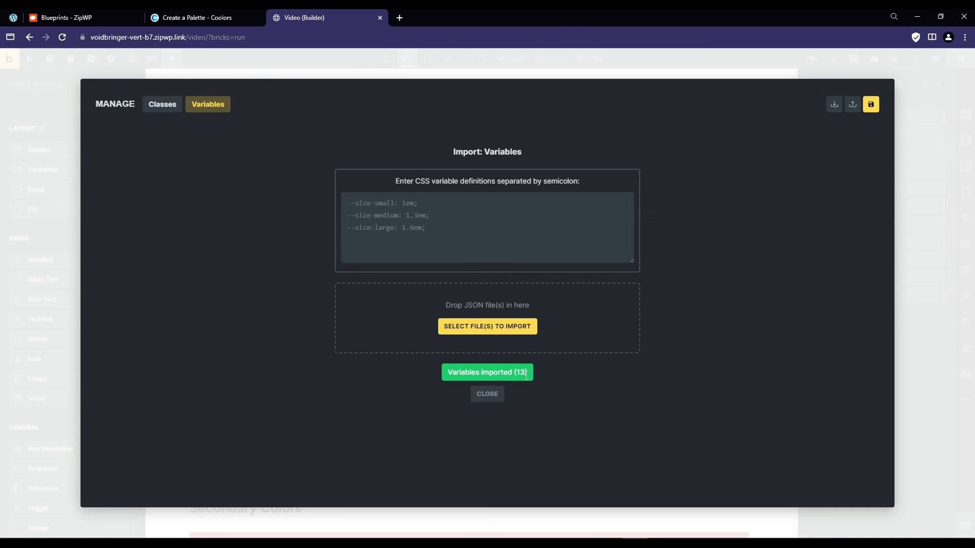
click(871, 105)
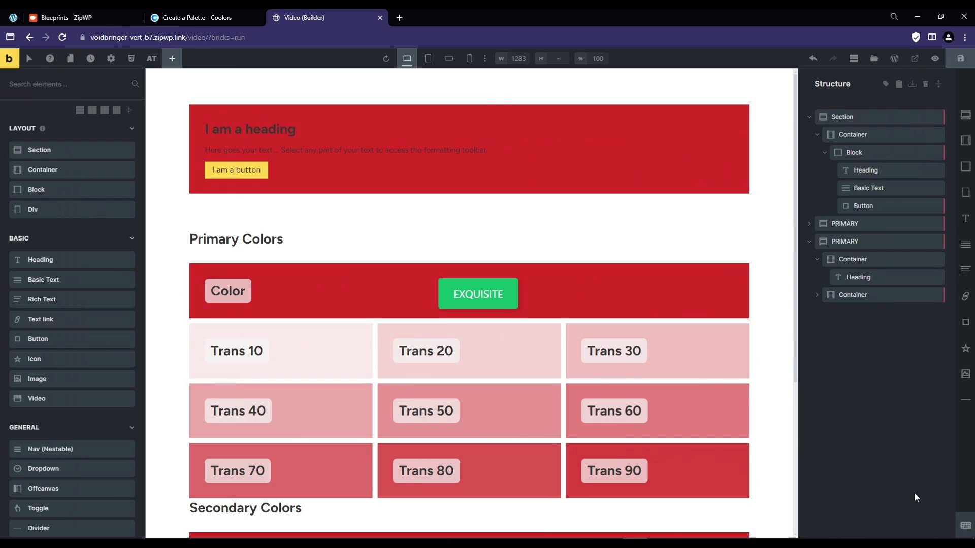
Check the hue of Prussian blue 003049 in Coolors and set the Bricks global variable secondary-h to 200
scroll(320, 311, down, 4)
scroll(321, 311, down, 1)
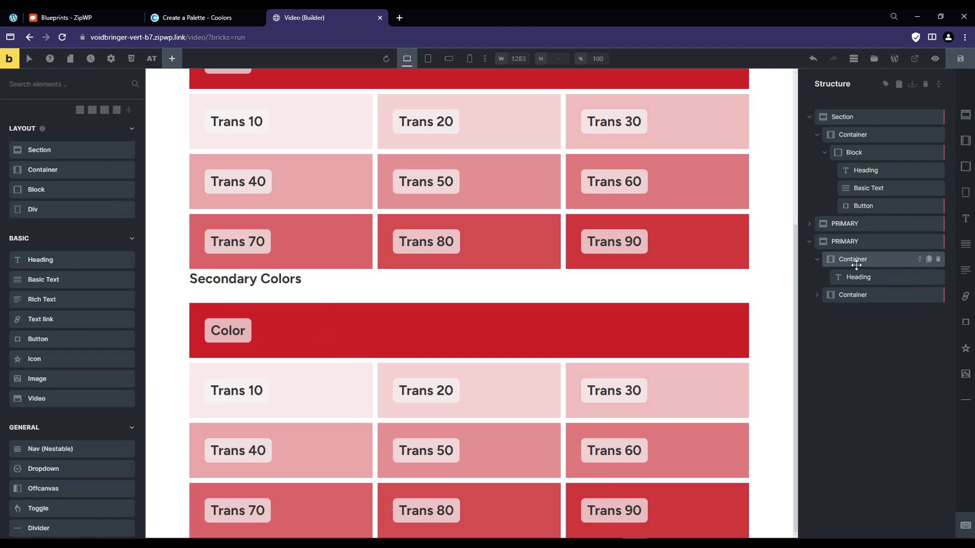
click(181, 18)
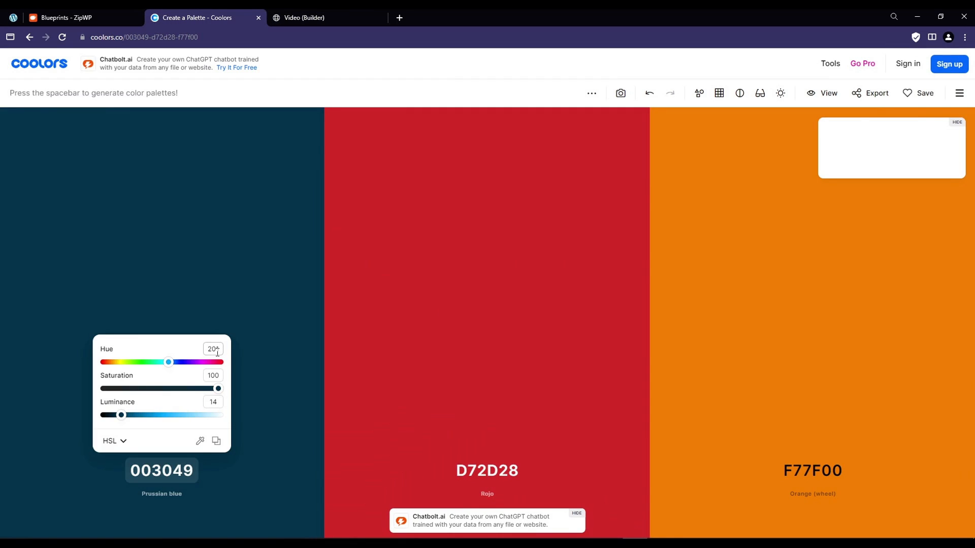
click(299, 17)
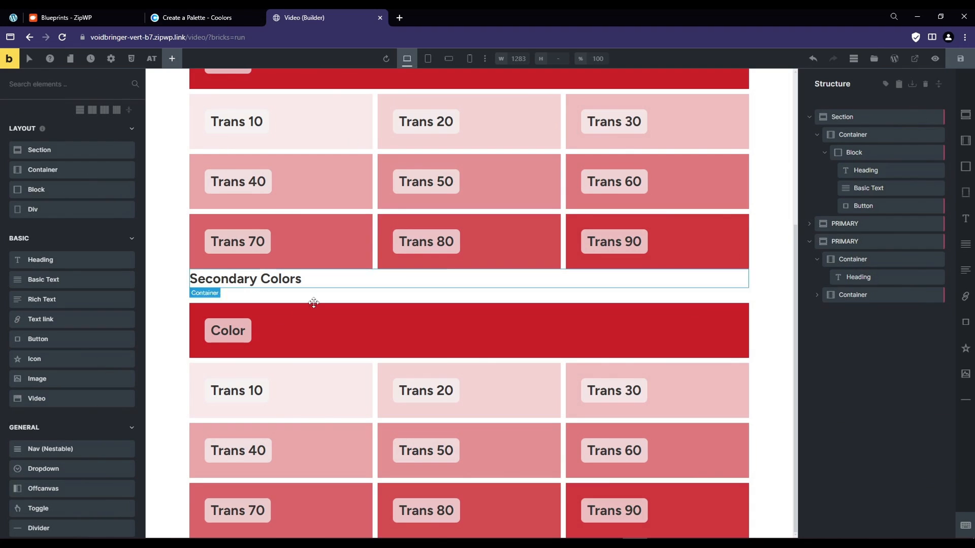
click(148, 63)
click(132, 59)
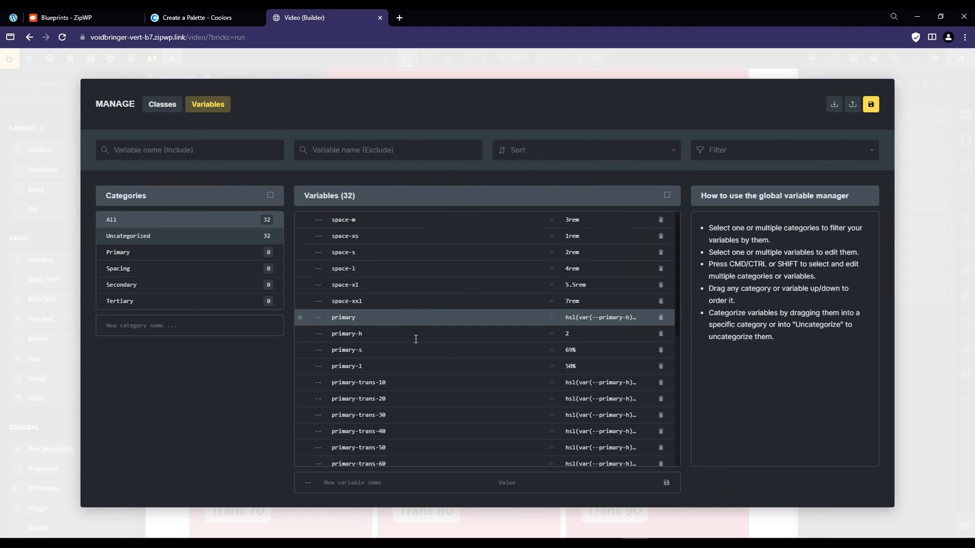
scroll(415, 339, down, 5)
double_click(571, 263)
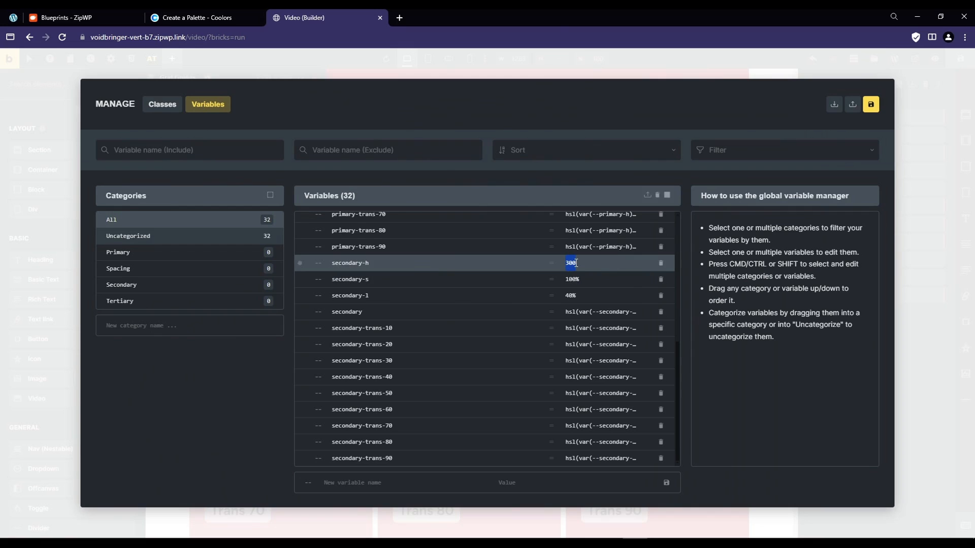
text(200)
key(Tab)
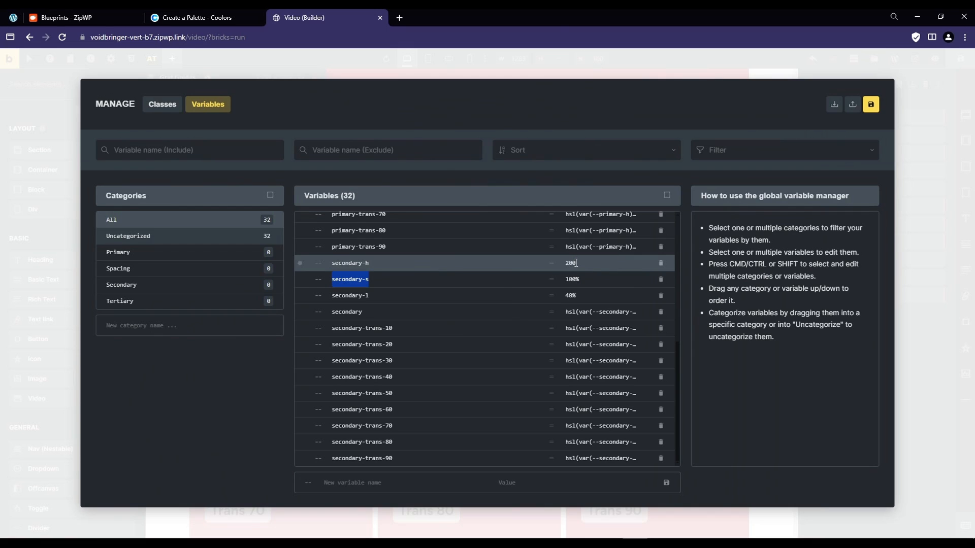
Check the Prussian blue saturation and luminance in Coolors, set secondary-l to 14% in Bricks, and save and close the variable manager
click(191, 17)
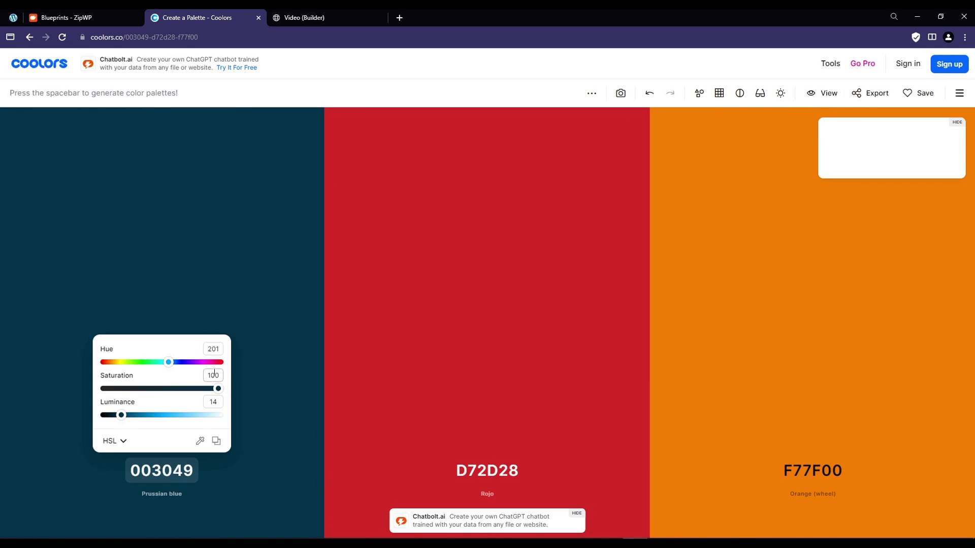
click(305, 17)
drag(570, 294, 565, 296)
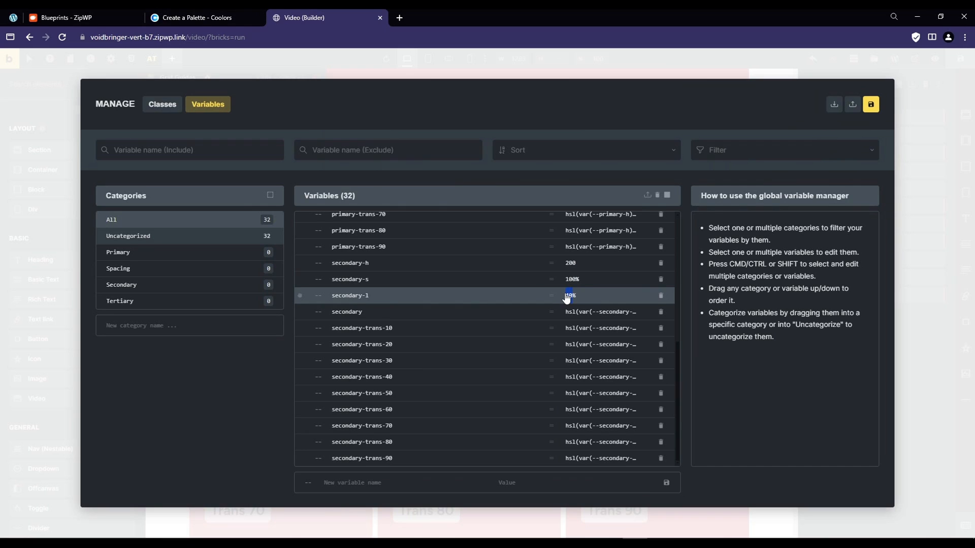
text(14)
click(871, 104)
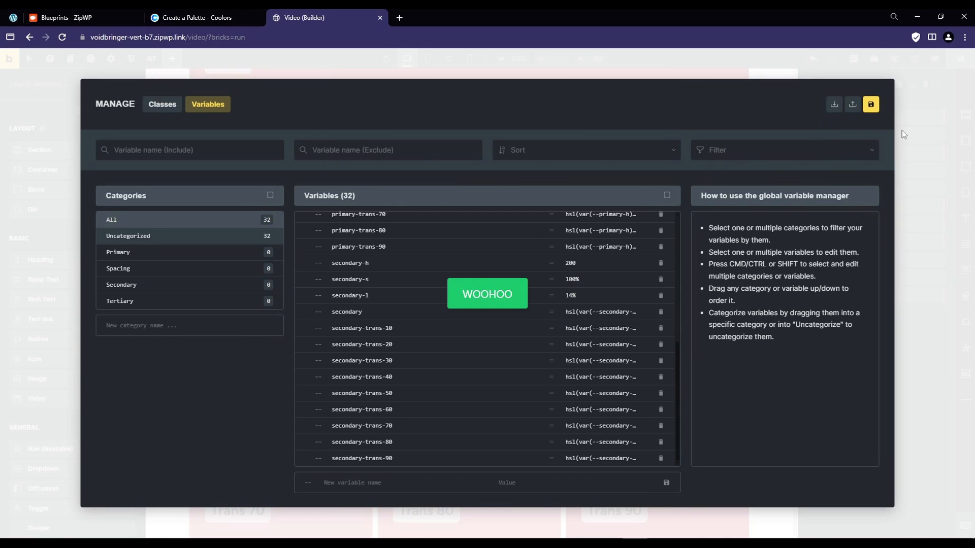
click(918, 499)
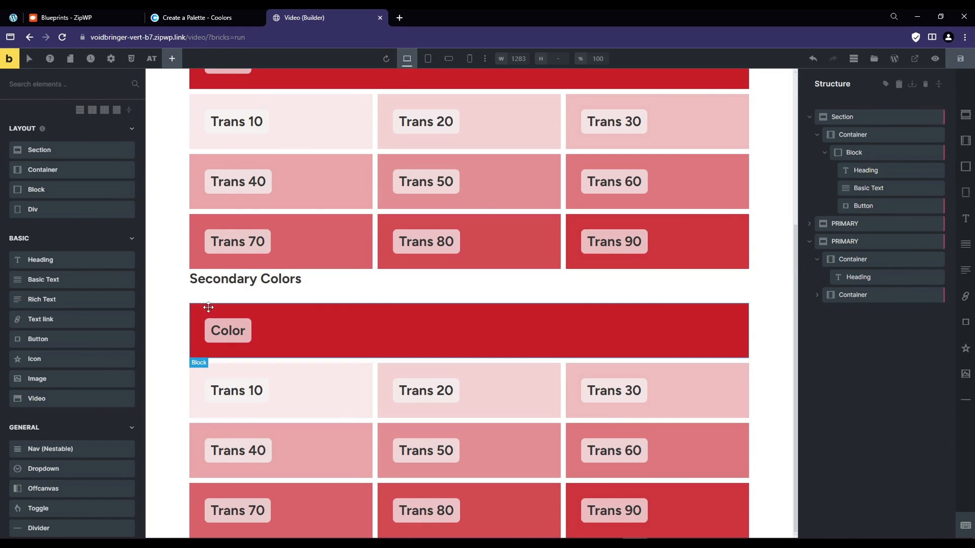
Find and replace primary with secondary in the styles of all blocks inside the parent section of the Secondary Colors colour block
click(327, 335)
click(327, 335)
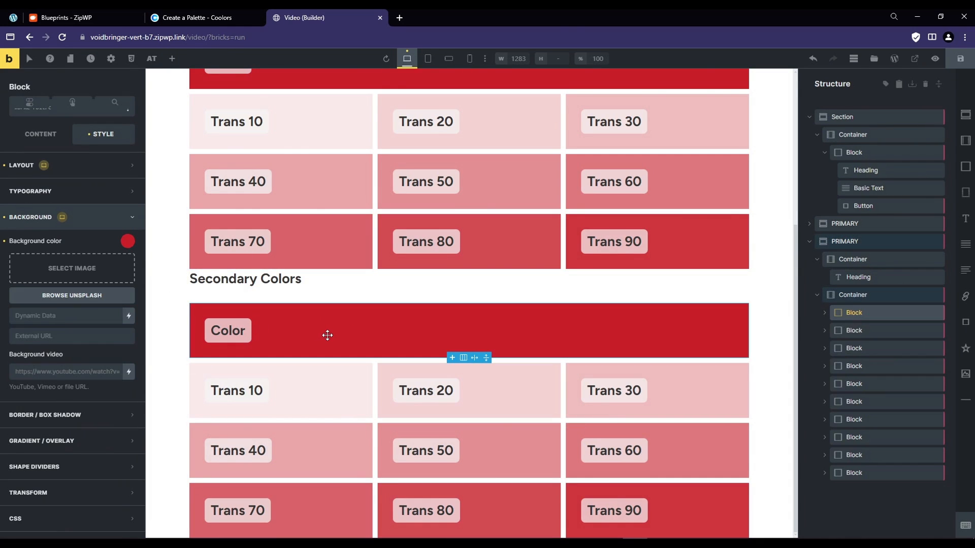
right_click(861, 313)
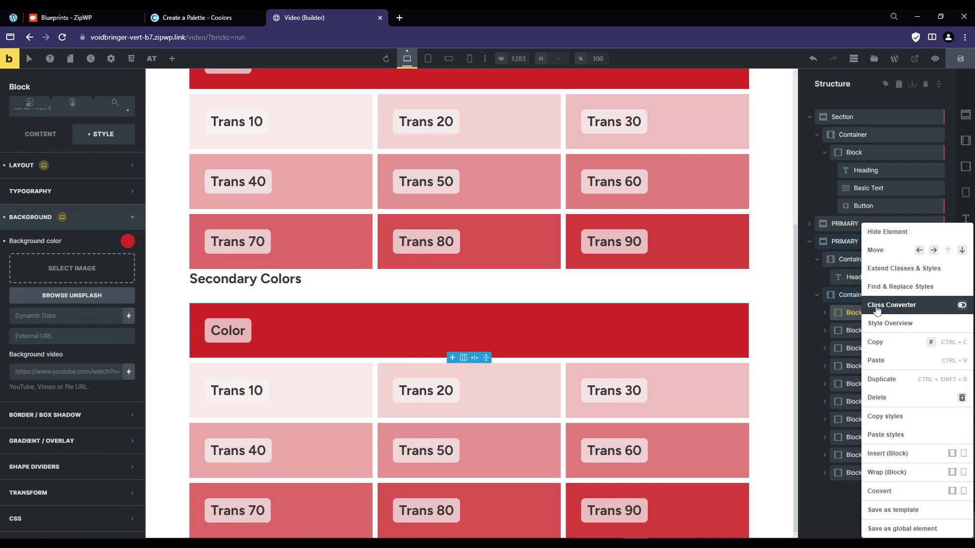
click(890, 286)
click(314, 150)
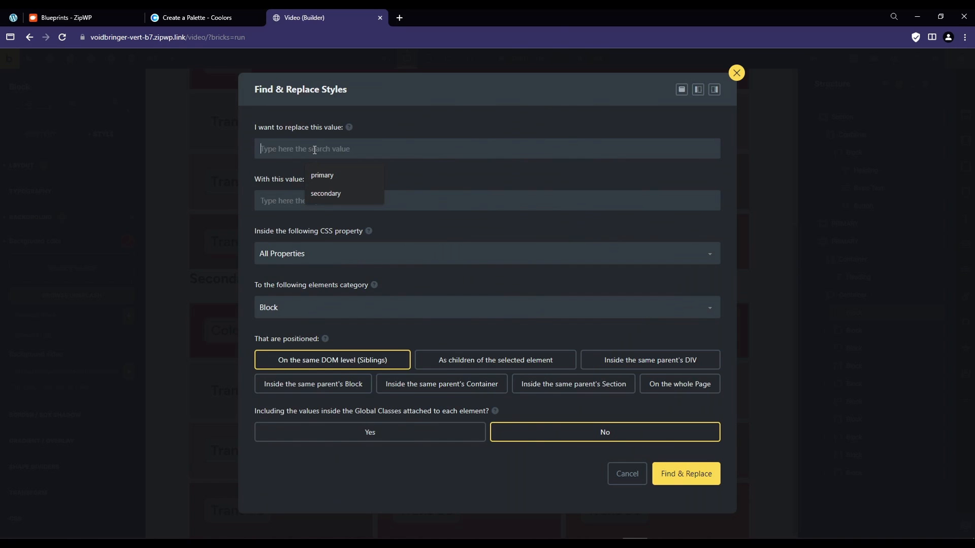
click(322, 175)
click(322, 203)
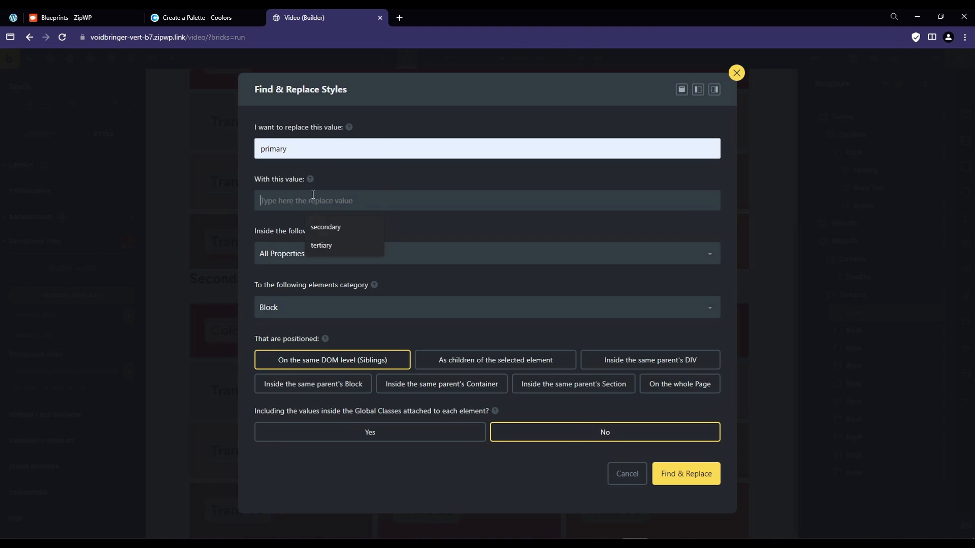
click(327, 229)
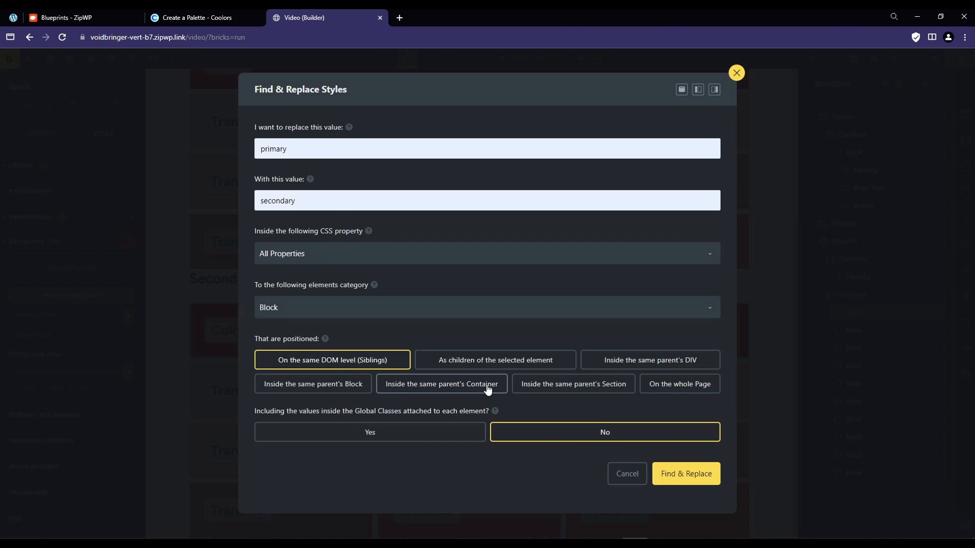
click(533, 394)
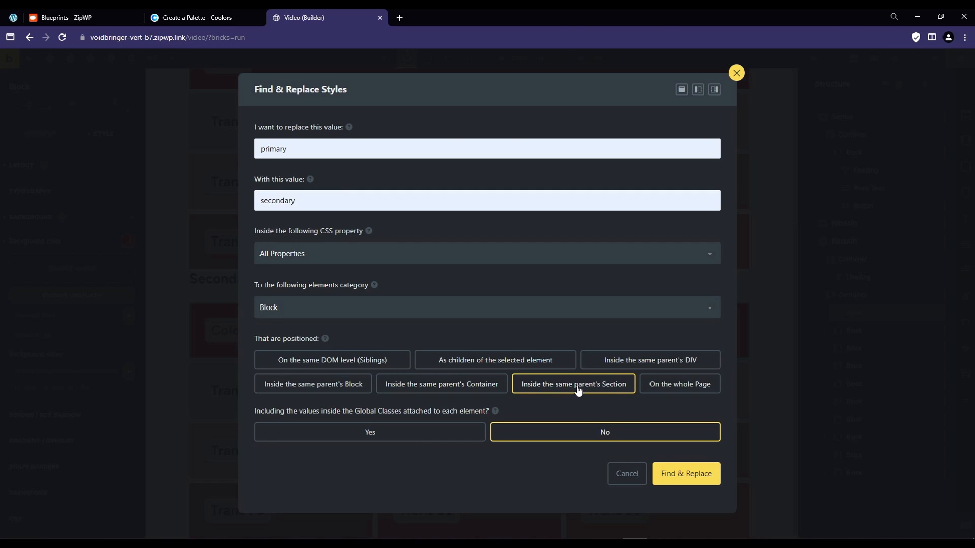
click(687, 473)
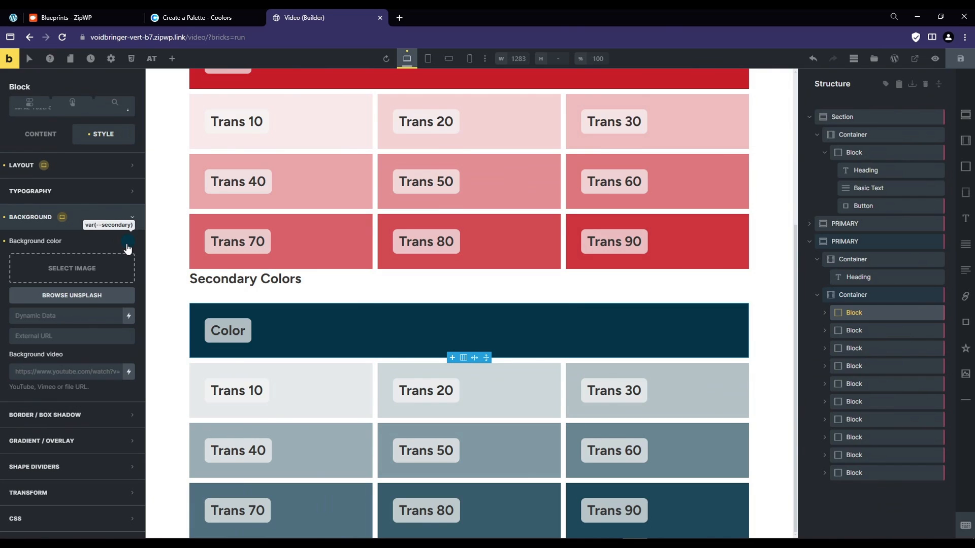
click(318, 376)
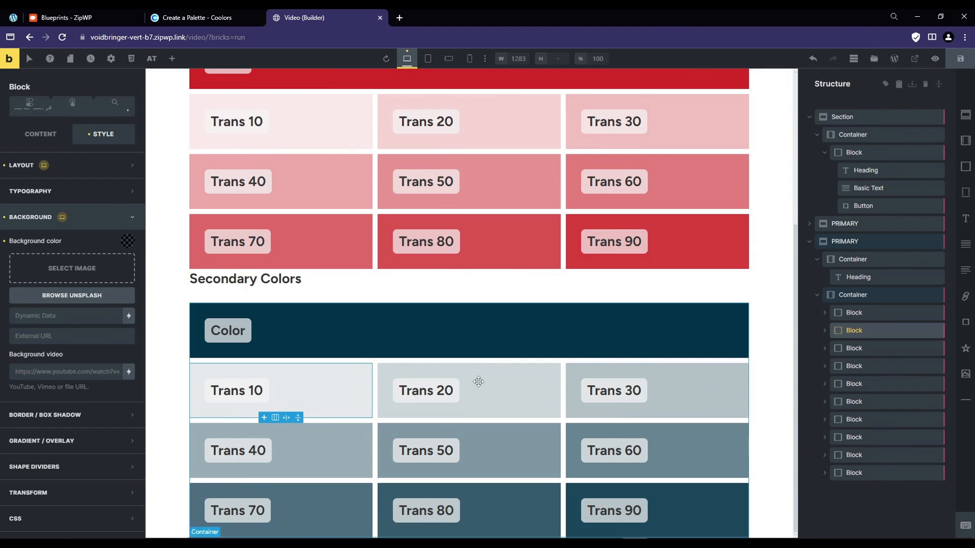
Rename the duplicated PRIMARY section containing the Secondary Colors heading as "Secondary" in the structure
double_click(851, 242)
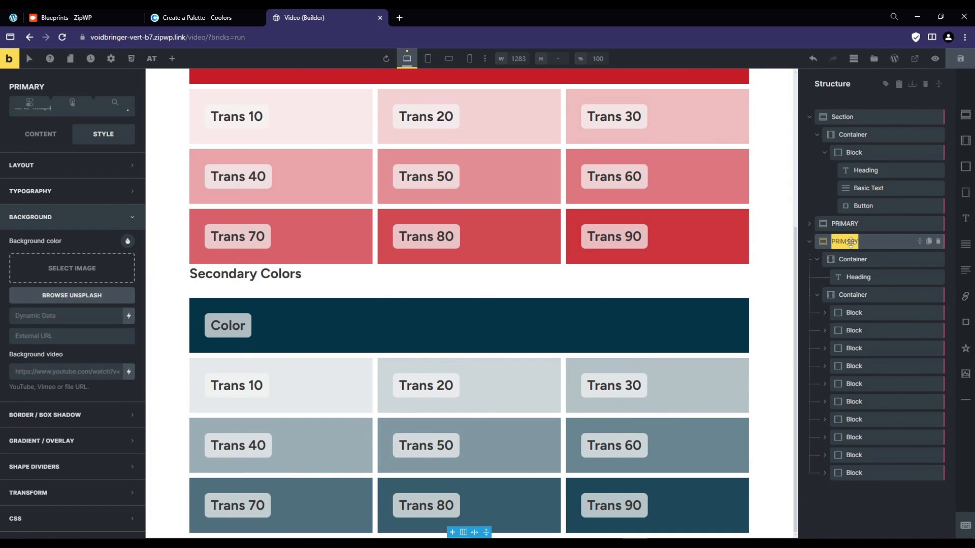
text(Secondary)
key(Return)
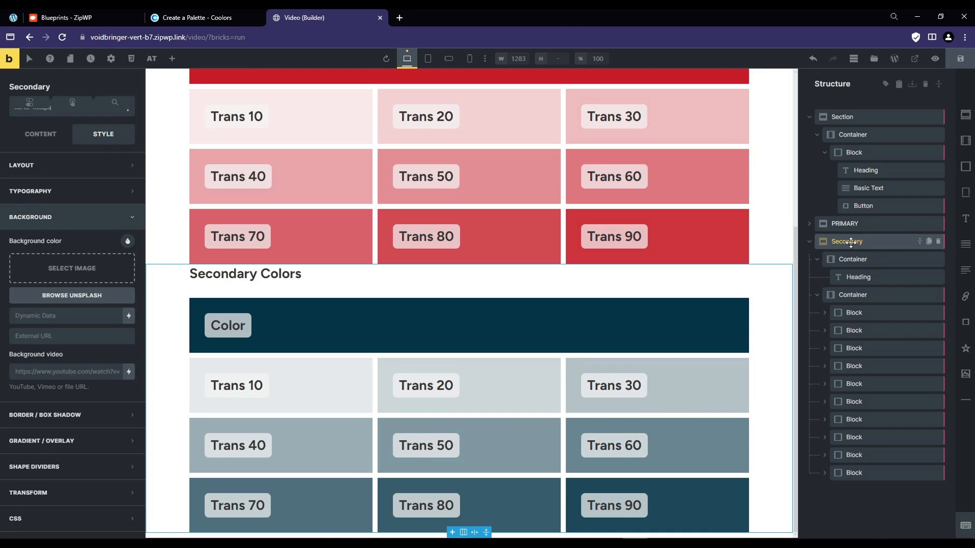
Duplicate the Secondary section, rename the copy "Tertiary" and expand it in the structure
click(929, 248)
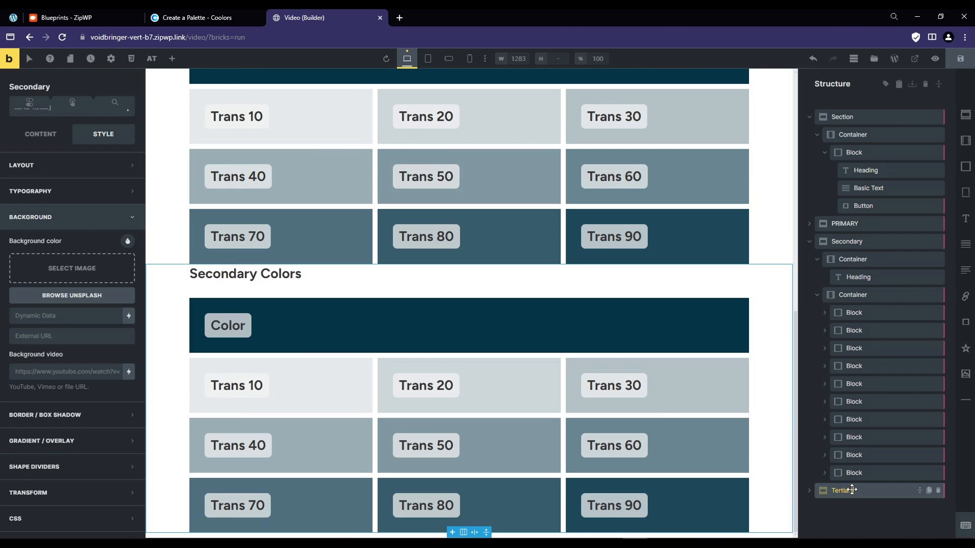
key(Return)
click(812, 490)
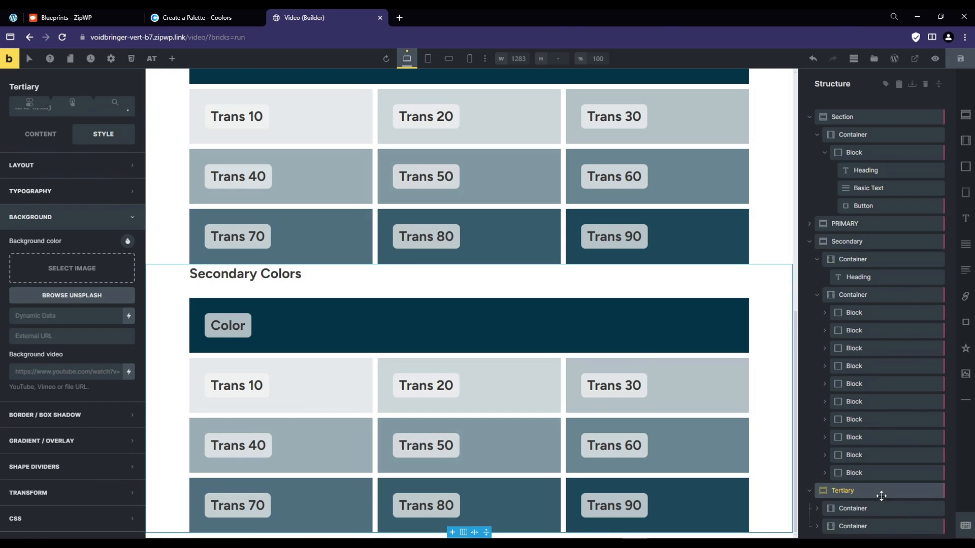
Look up the hue, saturation and luminance of the orange colour F77F00 in Coolors, and return to Bricks
click(235, 20)
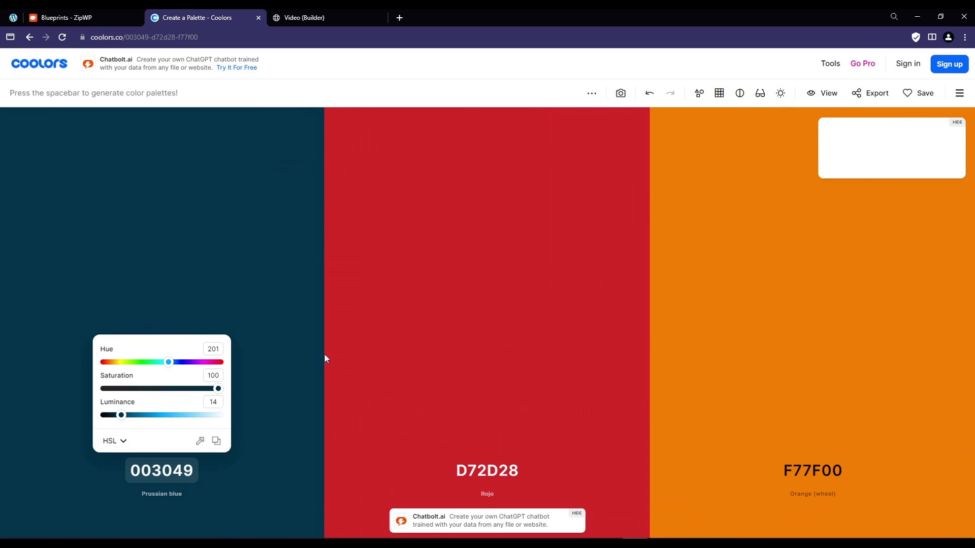
click(815, 473)
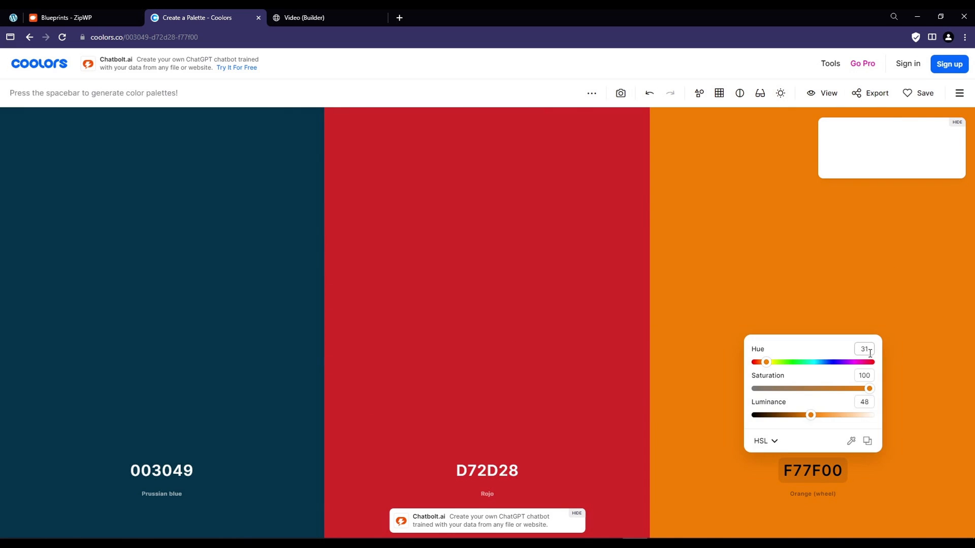
click(321, 17)
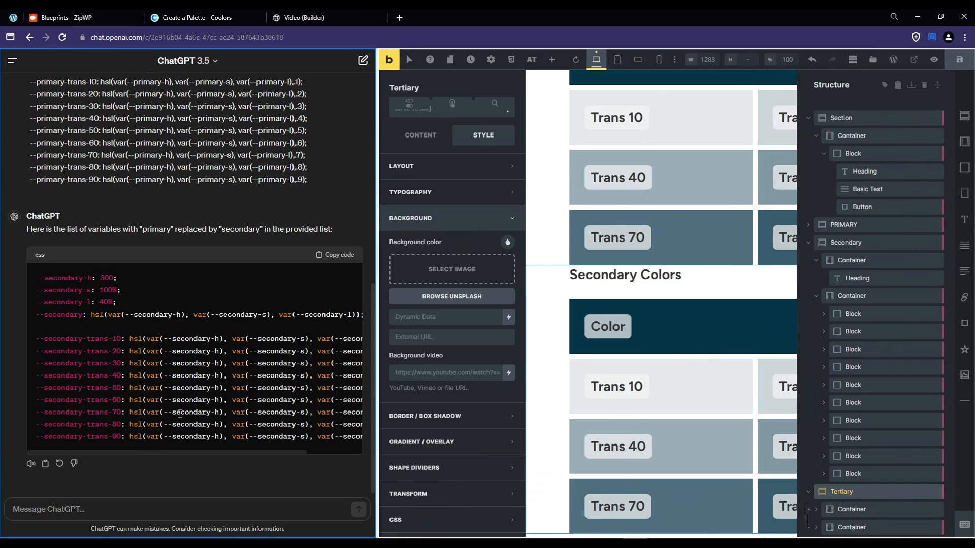
Ask ChatGPT "Now replace secondary with tertiary" for the variable list, correcting the misspelled word before sending
click(94, 511)
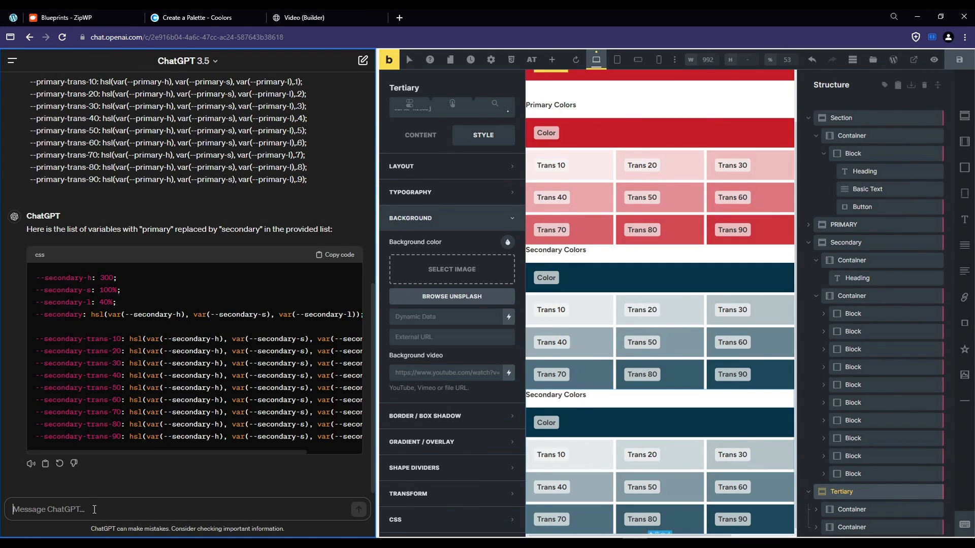
text(nowr eplac)
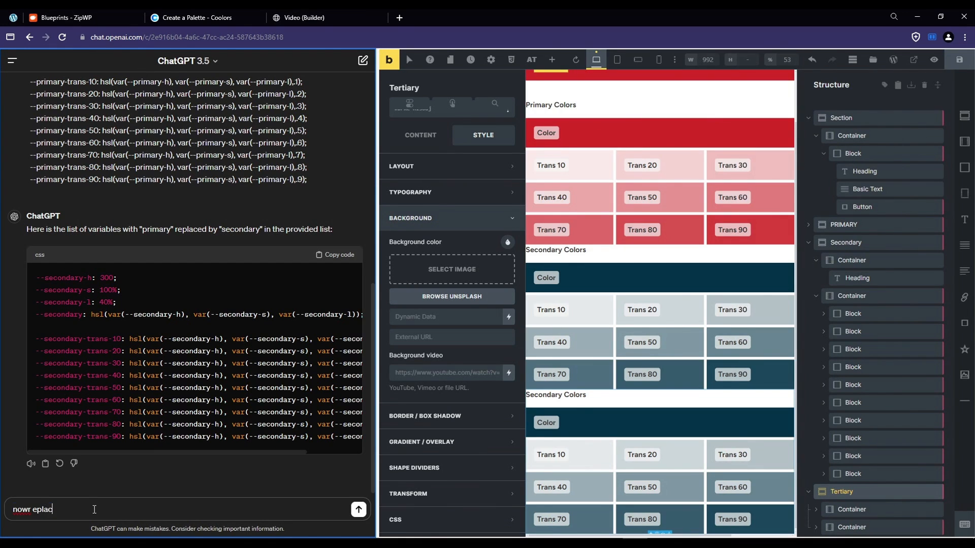
key(ctrl+a)
key(BackSpace)
text(Now)
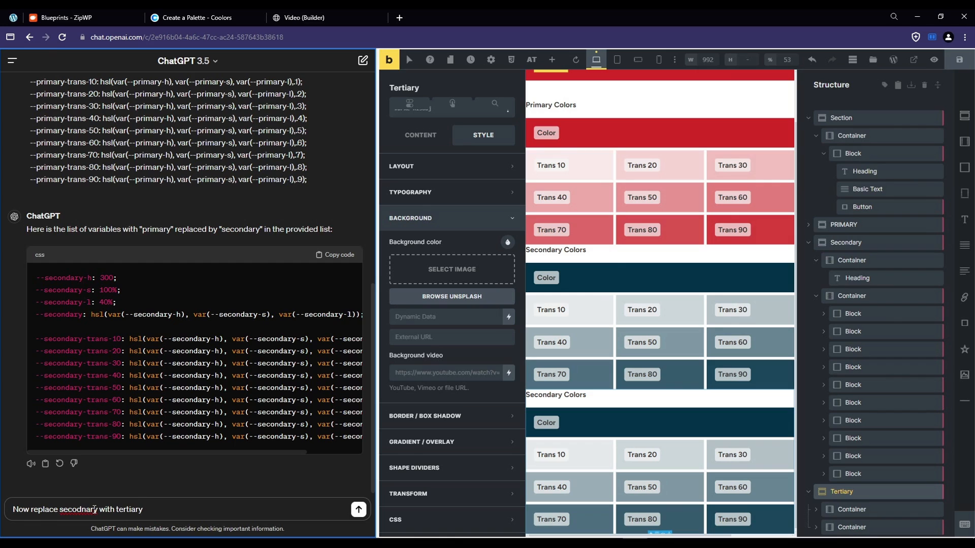
right_click(89, 507)
click(111, 371)
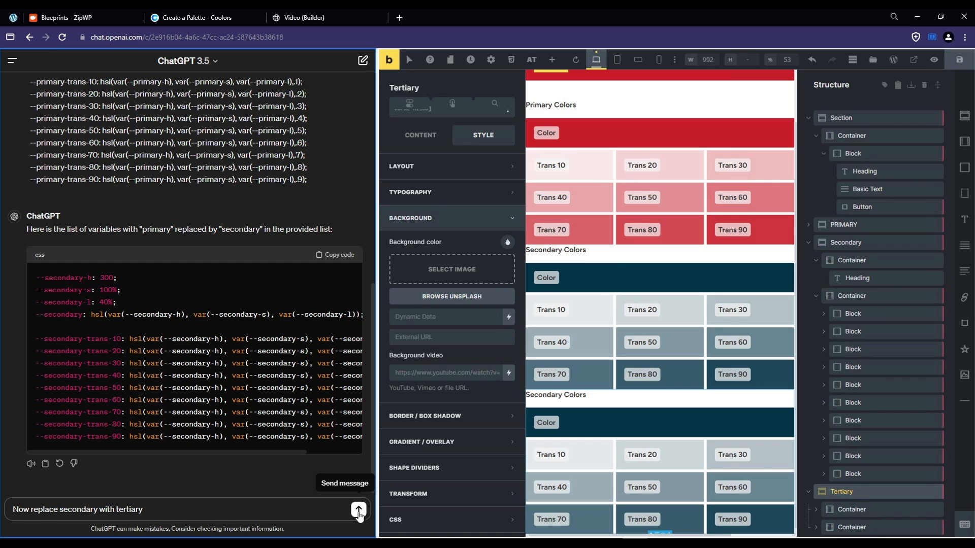
click(363, 511)
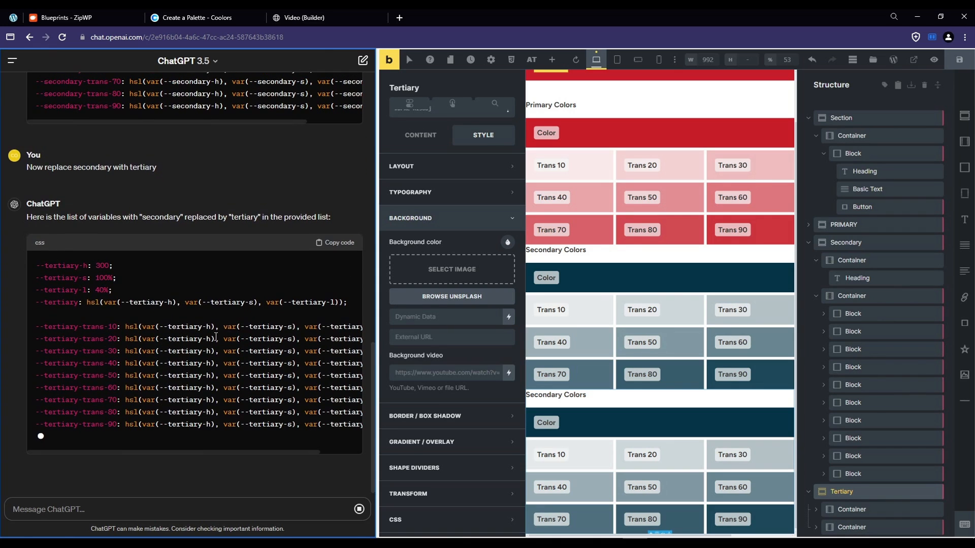
Copy the generated tertiary variable code from ChatGPT and import it as CSS definitions into the Bricks global variable manager
click(339, 258)
click(355, 18)
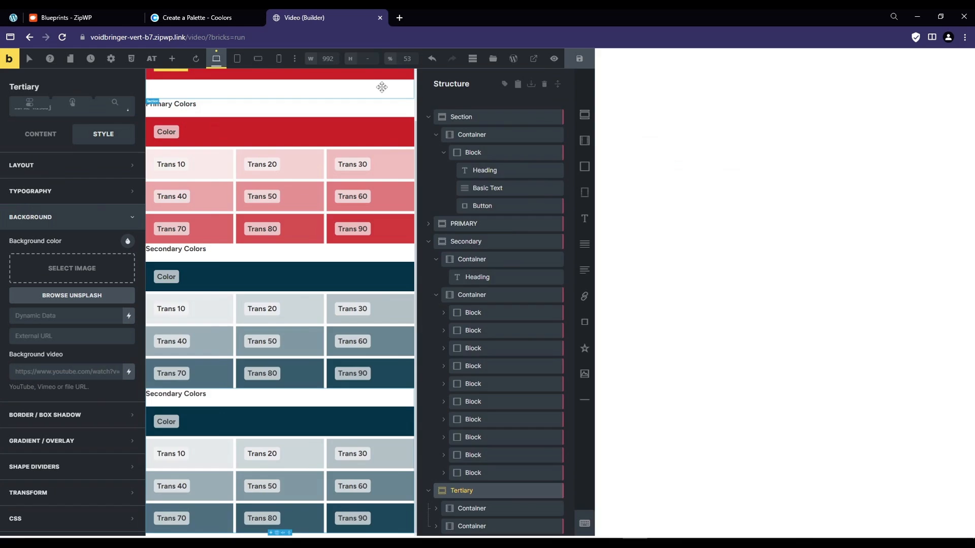
click(133, 59)
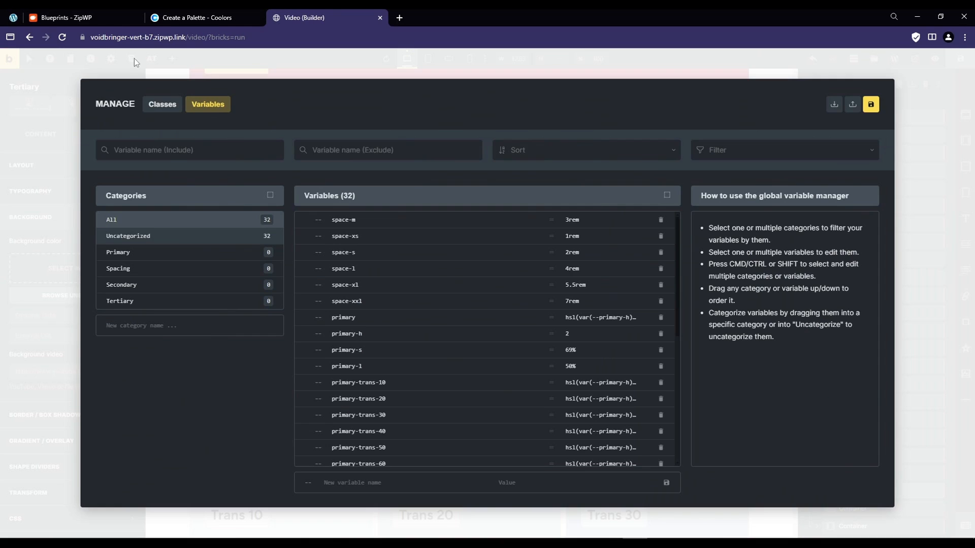
click(852, 104)
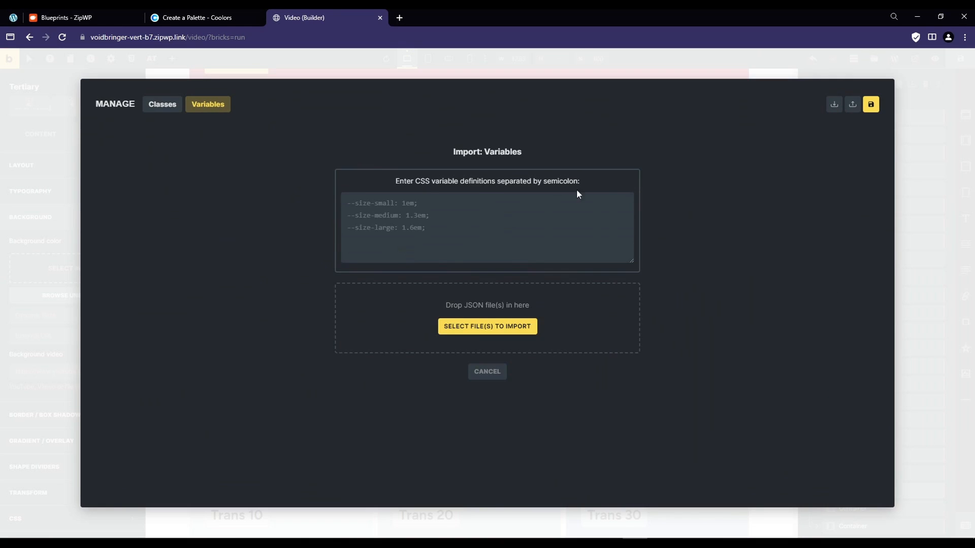
click(577, 191)
key(ctrl+v)
click(506, 277)
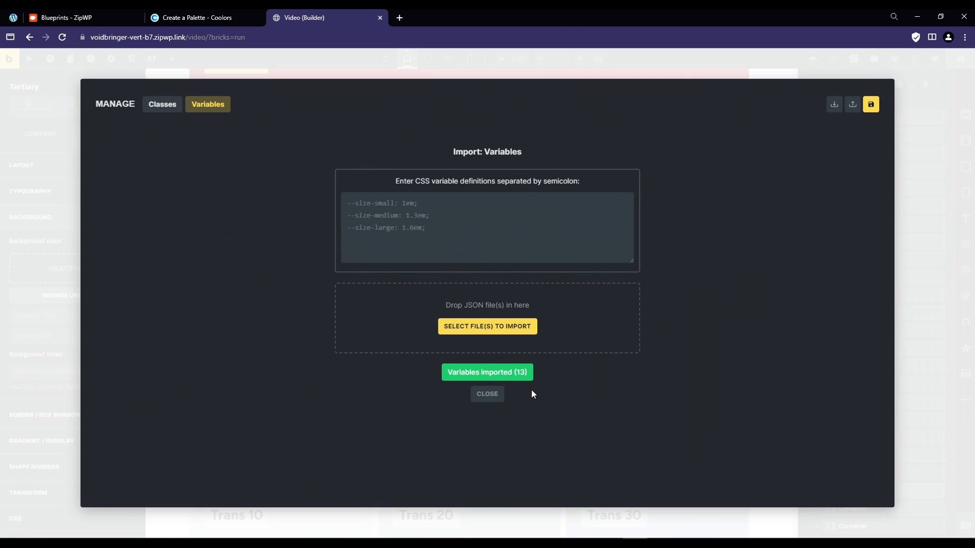
click(495, 397)
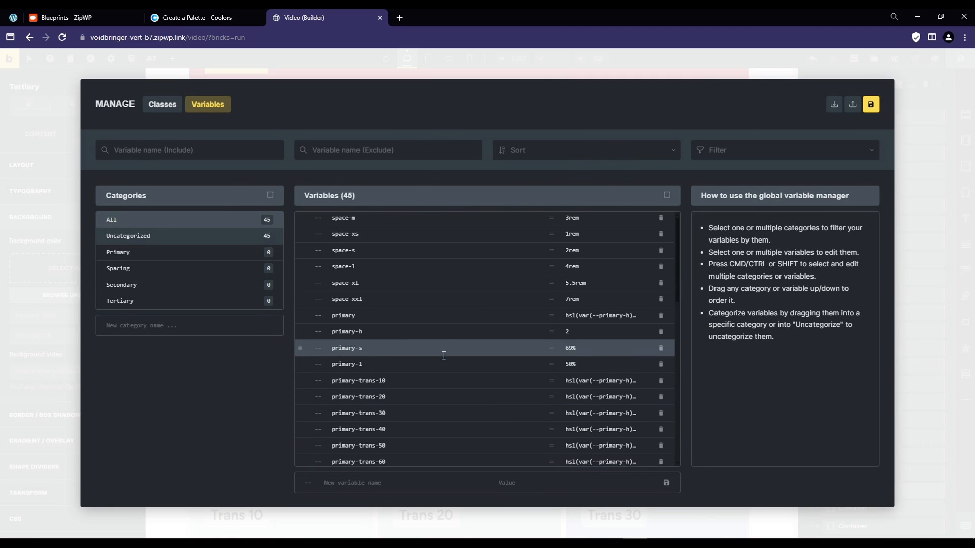
Recheck the orange HSL values in Coolors, set tertiary-h to 31 and tertiary-l to 48% in Bricks, and save the variables
scroll(447, 353, down, 10)
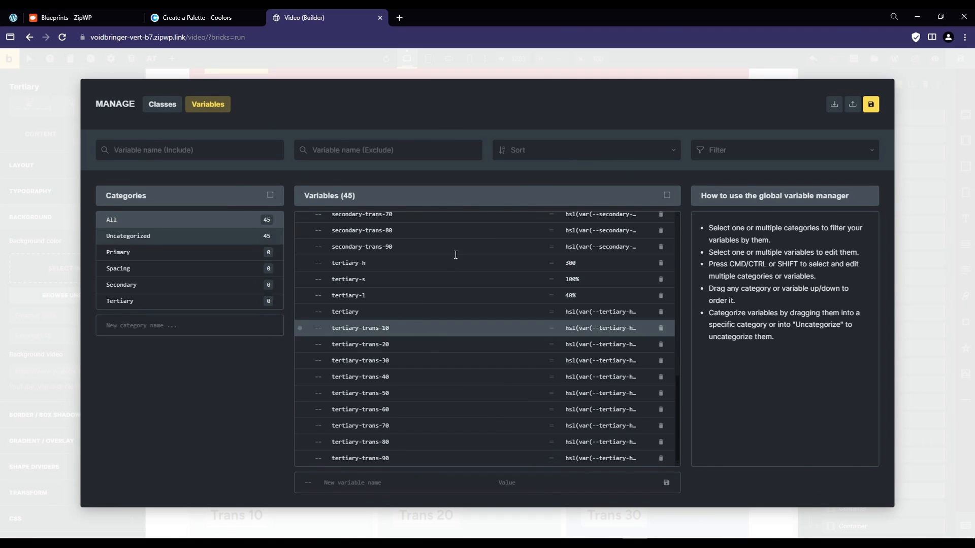
click(198, 17)
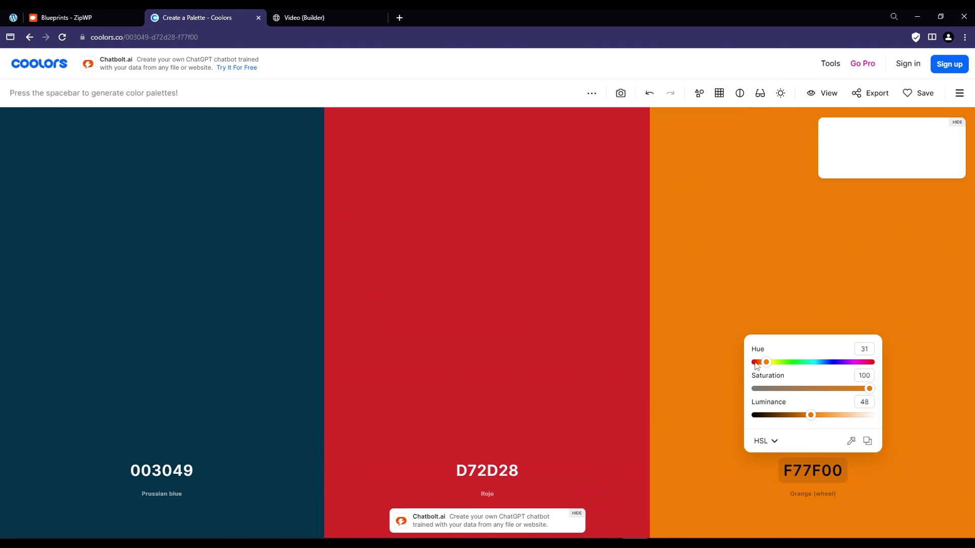
key(ctrl+Tab)
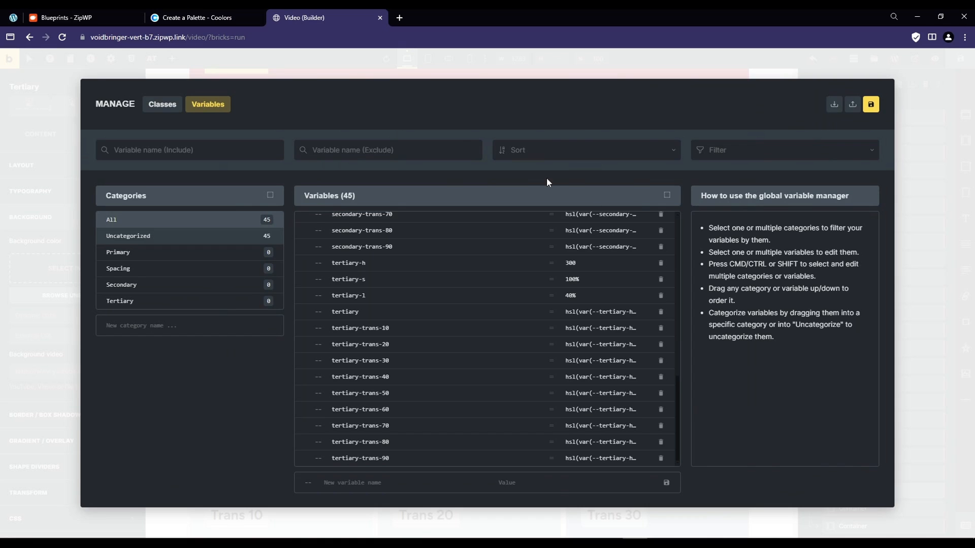
text(31)
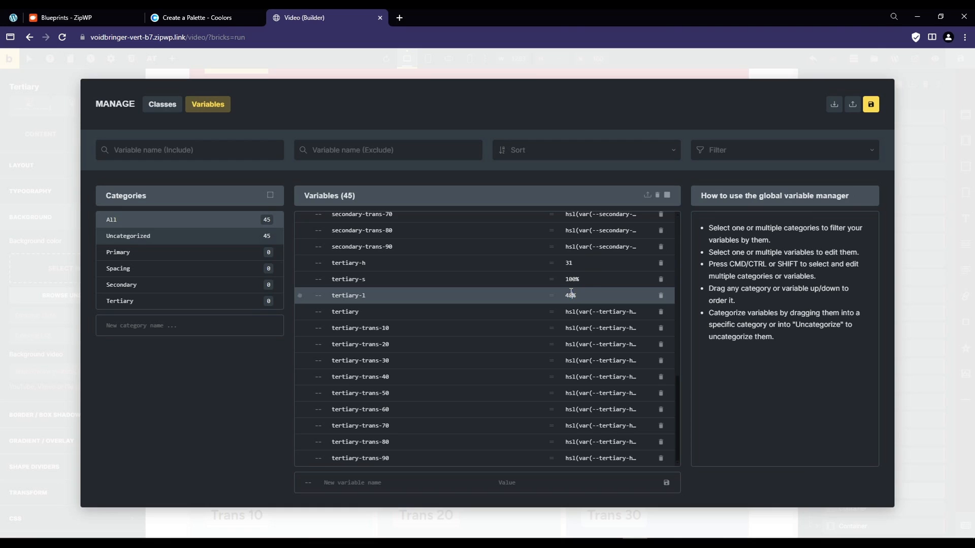
click(871, 113)
Select all primary variables, from primary to primary-trans-90, and move them into the Primary category
scroll(426, 369, up, 3)
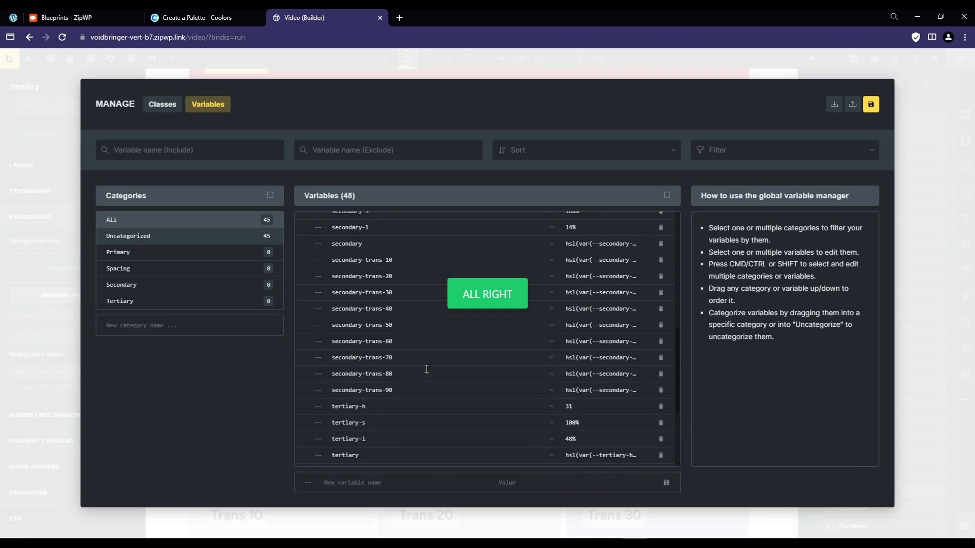
scroll(426, 369, up, 5)
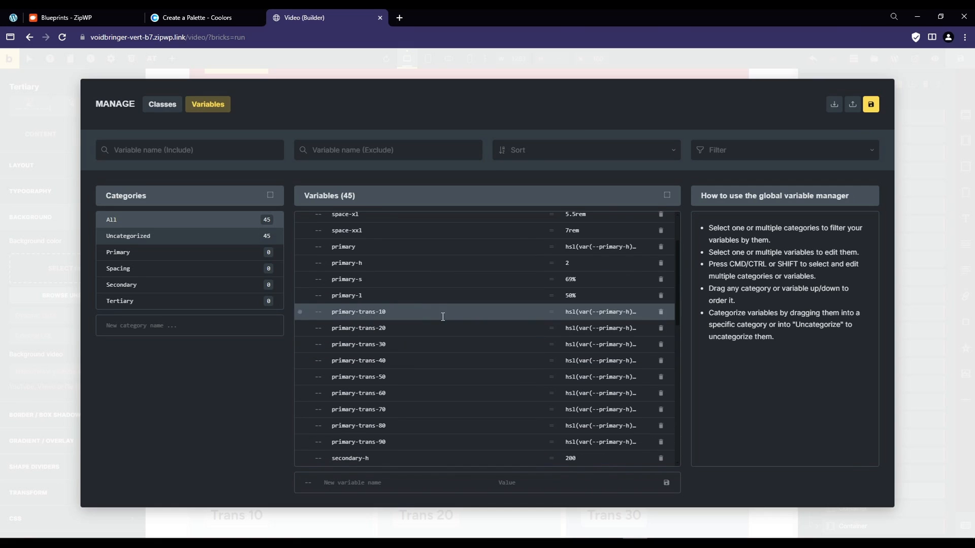
click(442, 262)
scroll(437, 325, down, 2)
shift+click(434, 339)
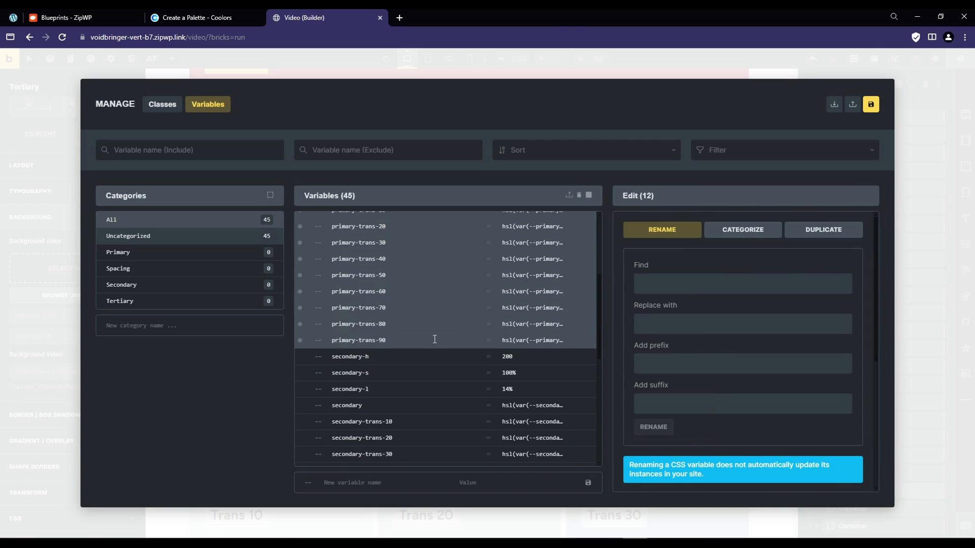
scroll(435, 340, up, 2)
shift+click(393, 249)
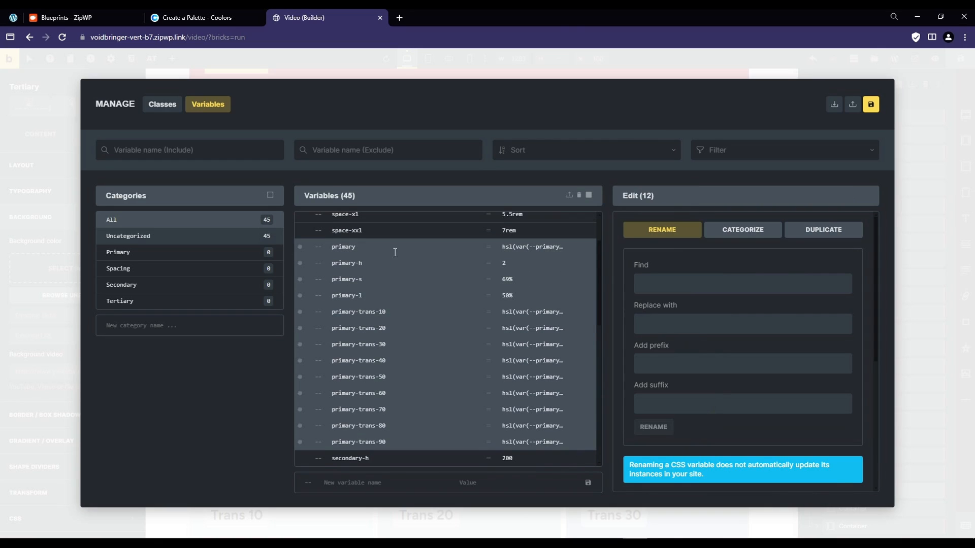
drag(300, 263, 145, 251)
Select all secondary variables, from secondary-h to secondary-trans-90, and move them into the Secondary category
scroll(420, 322, down, 3)
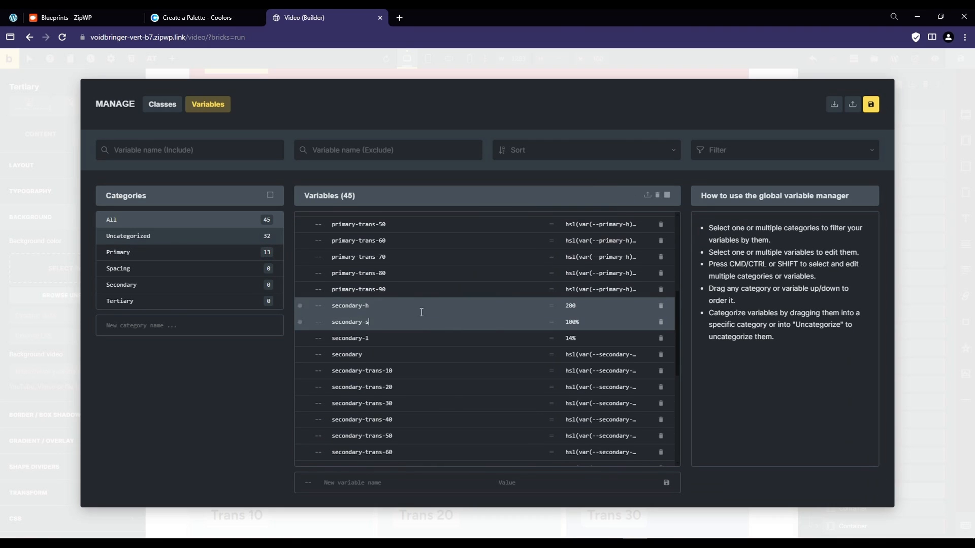
scroll(467, 368, down, 3)
shift+click(428, 404)
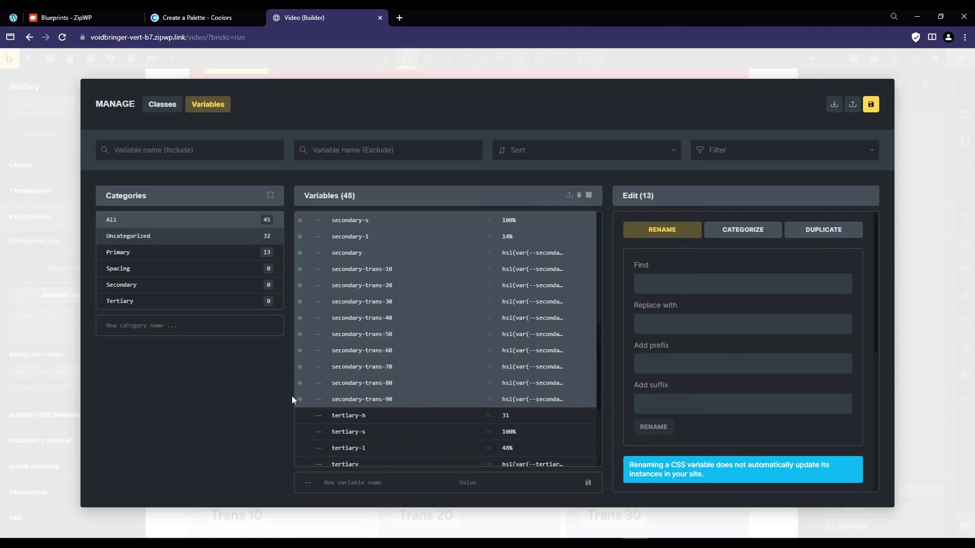
drag(292, 400, 123, 285)
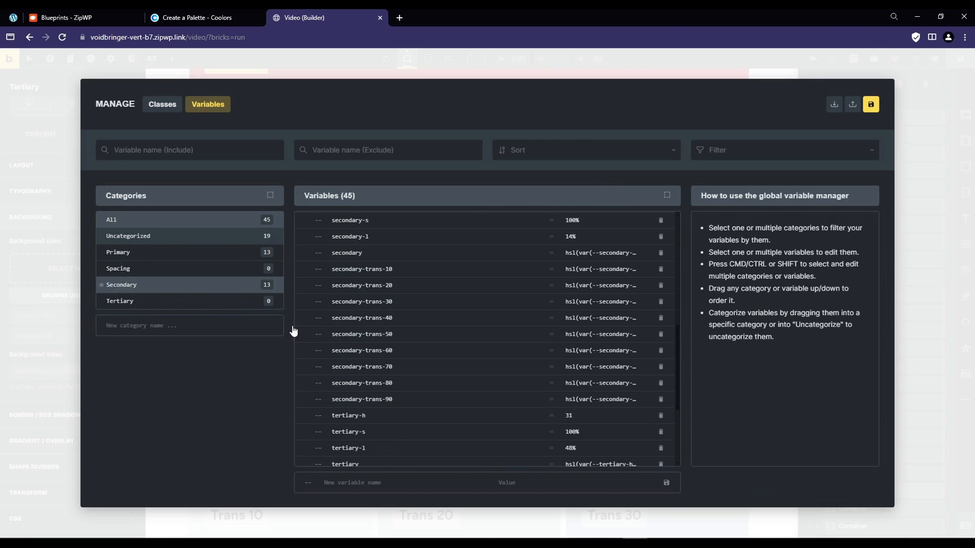
Move the variables tertiary-h through tertiary-trans-90 into the Tertiary category, and save and close the variable manager
scroll(391, 359, down, 3)
click(437, 263)
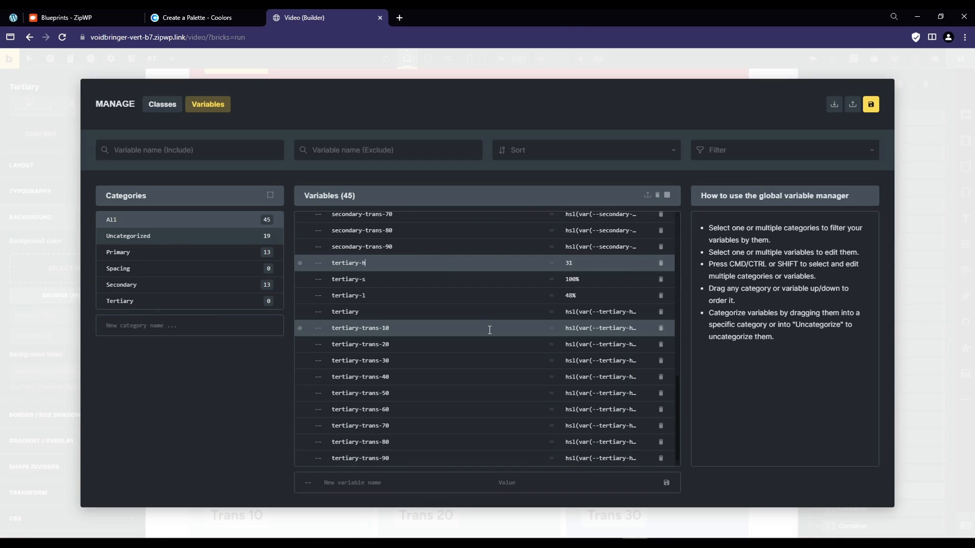
shift+click(411, 458)
drag(299, 261, 152, 307)
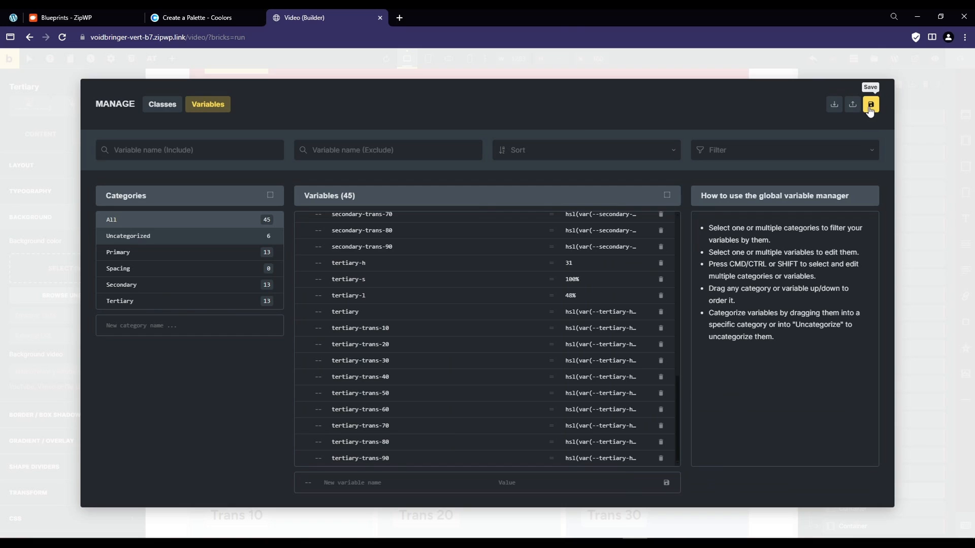
click(919, 520)
Change the heading of the Tertiary section to "Tertiary Colors" and save the page
scroll(344, 394, down, 3)
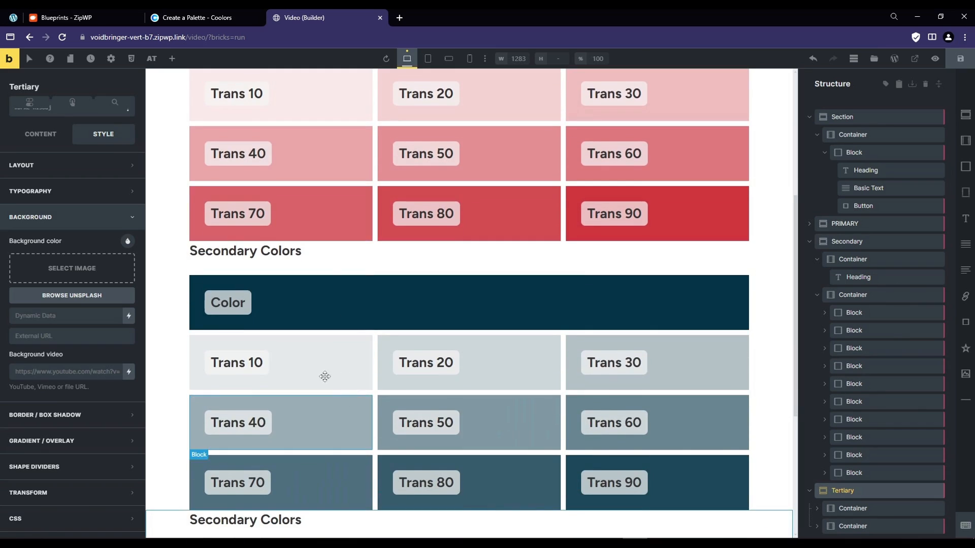
scroll(325, 376, down, 5)
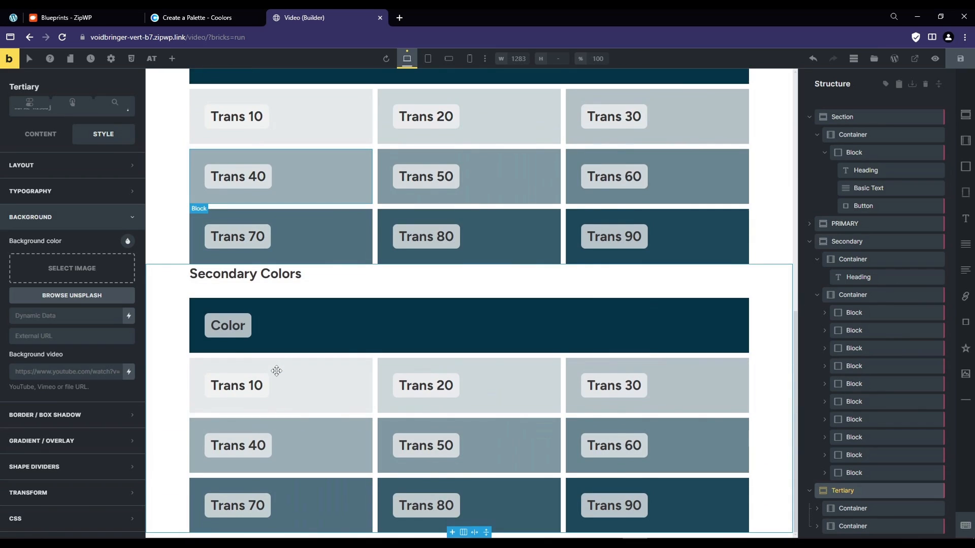
double_click(216, 274)
text(Tertiary)
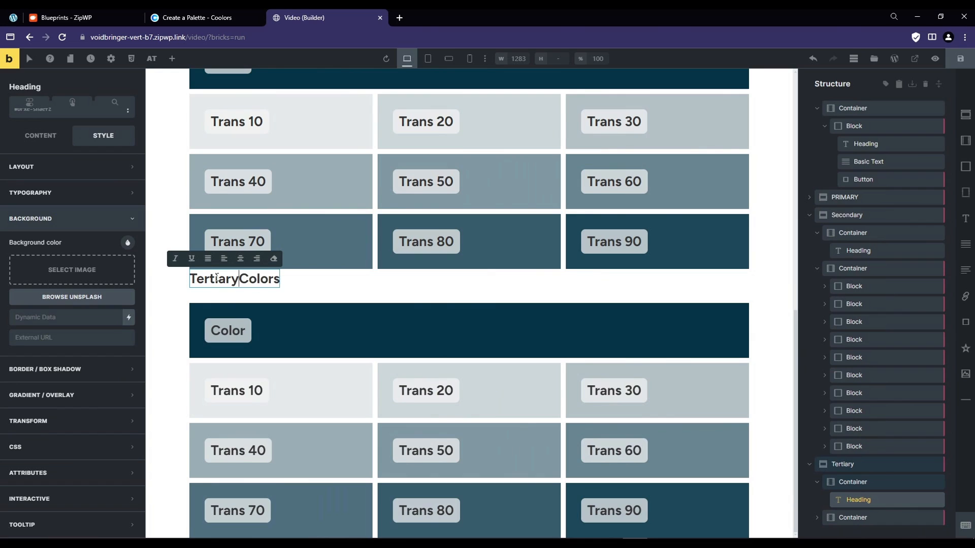
click(177, 299)
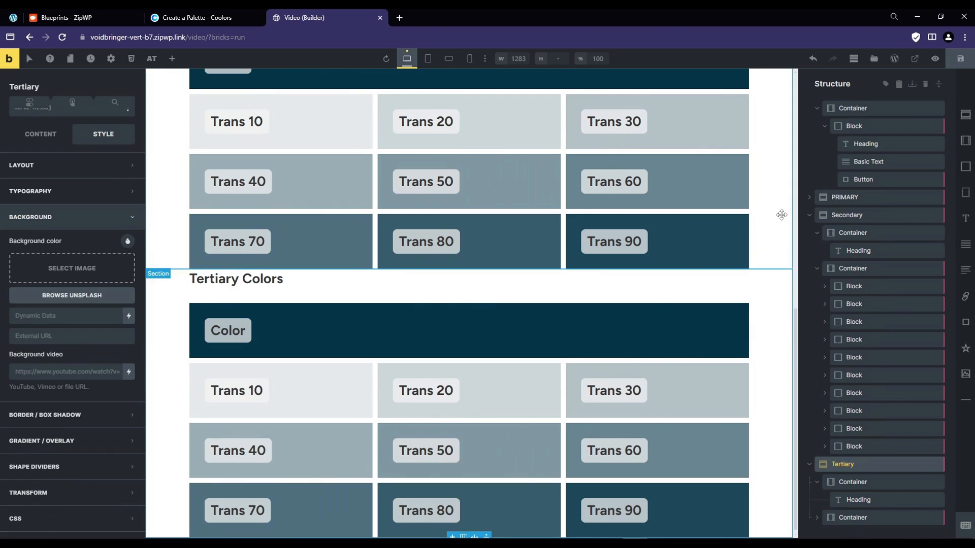
click(960, 60)
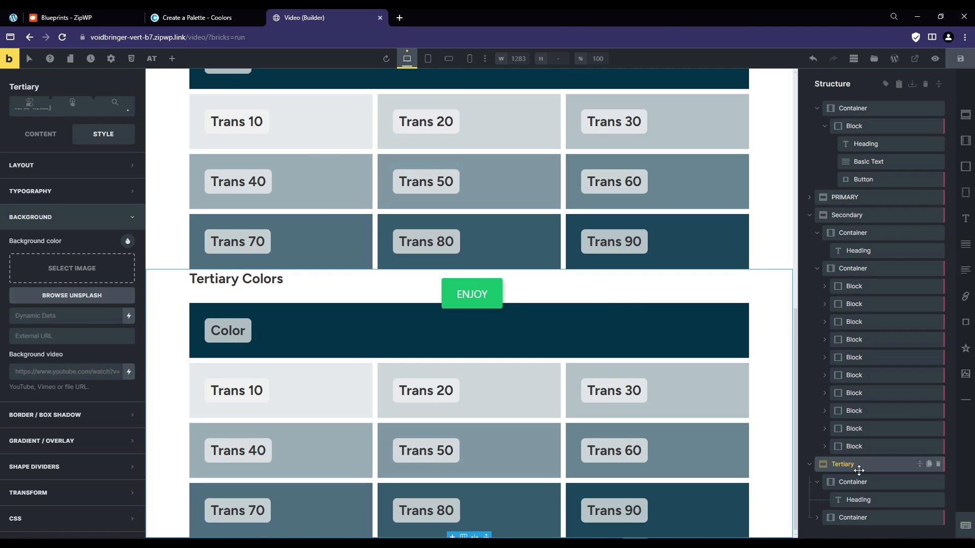
Open Find & Replace Styles for the Tertiary section's Color block and set it to replace "secondary" with "tertiary"
click(346, 333)
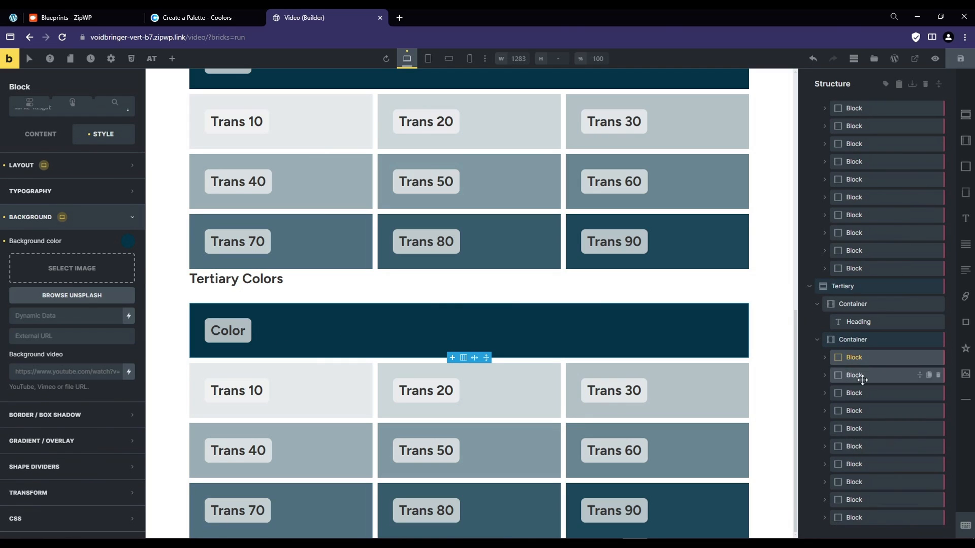
right_click(862, 378)
click(893, 292)
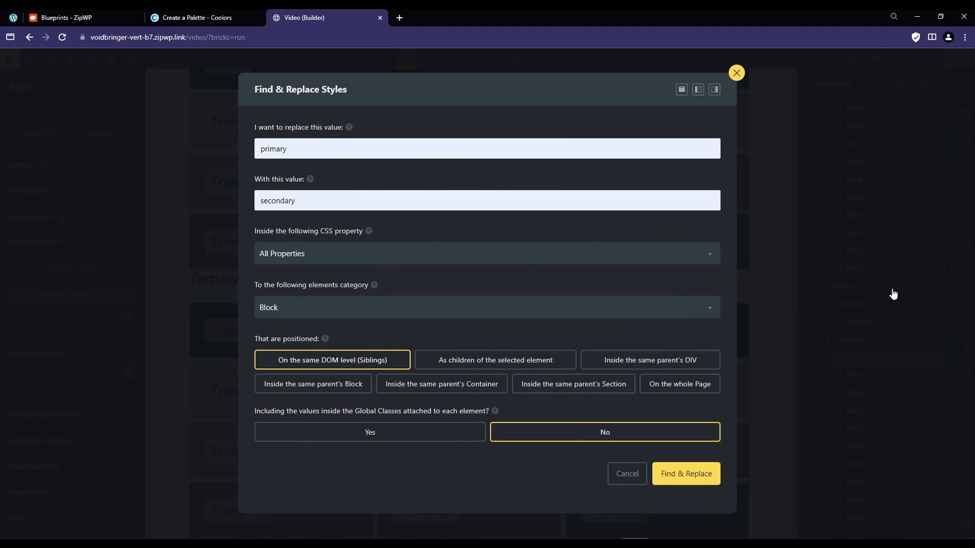
click(311, 148)
key(ctrl+a)
key(Tab)
key(ctrl+c)
key(shift+Tab)
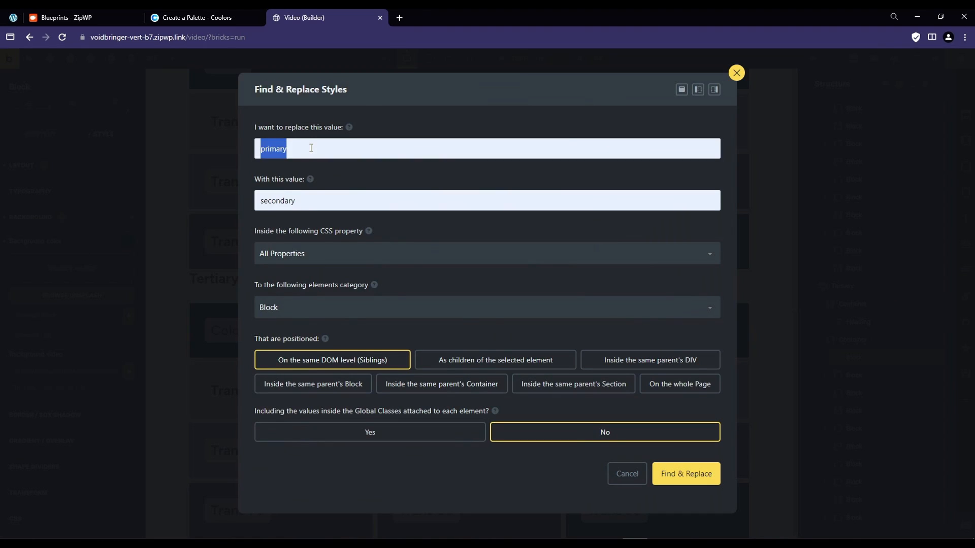
key(ctrl+v)
double_click(283, 204)
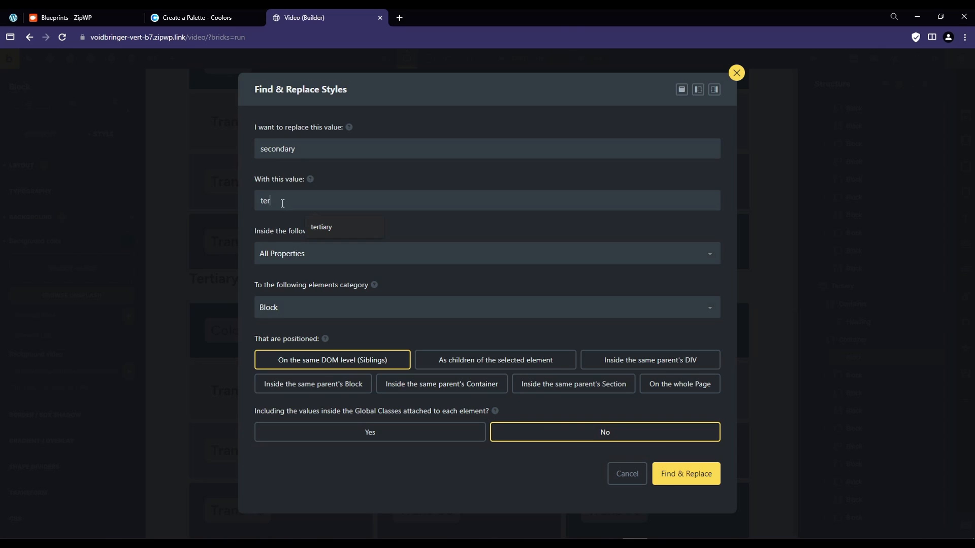
text(tiary)
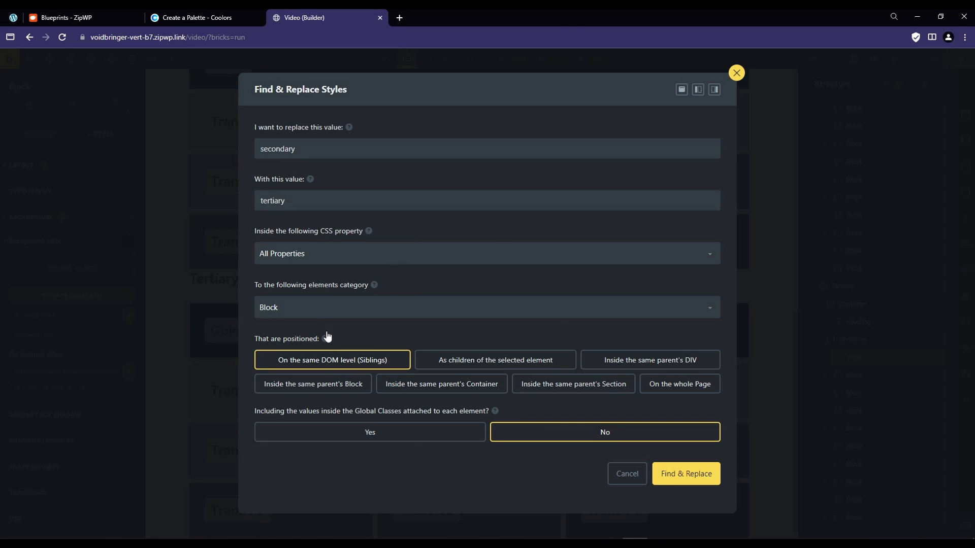
Apply the style replacement to blocks inside the same parent's Section and save the page
click(603, 388)
click(695, 477)
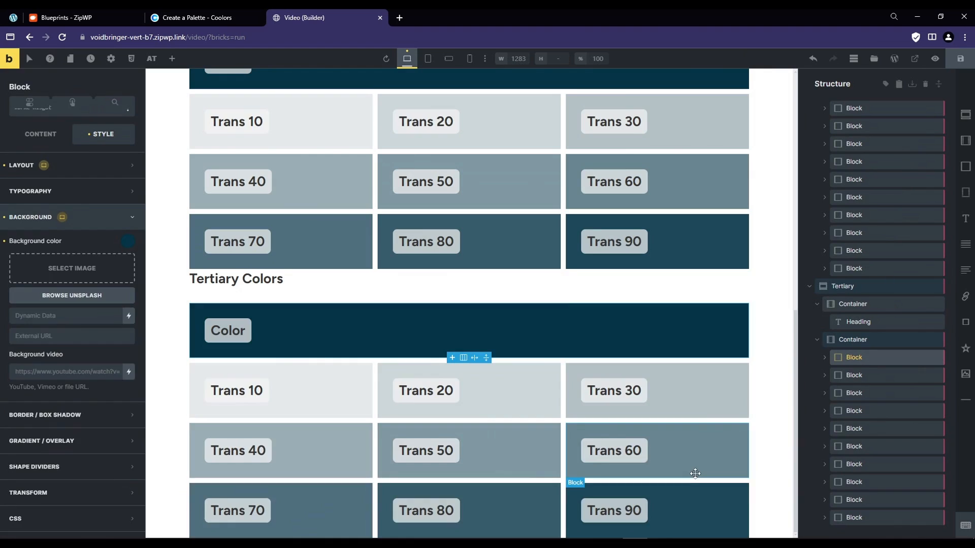
click(960, 58)
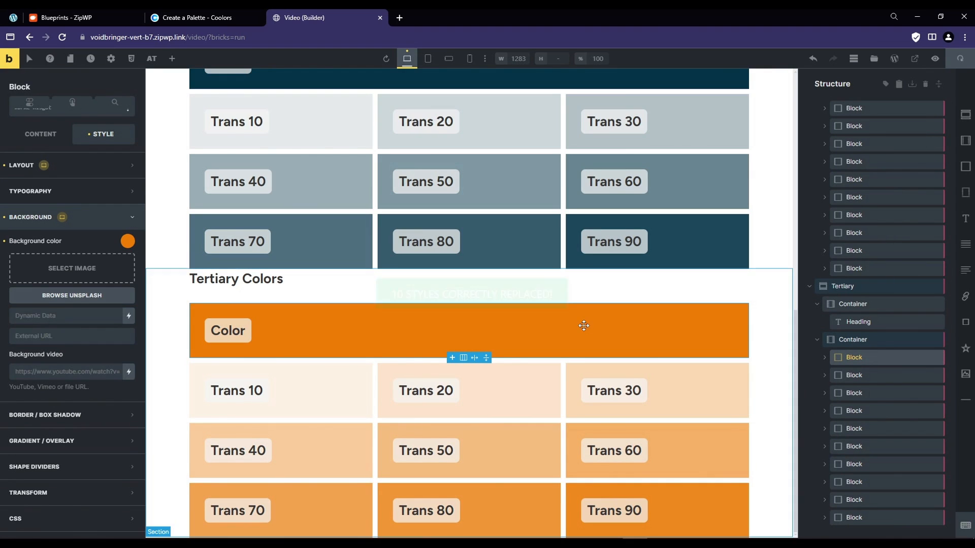
Review the primary, secondary and tertiary colour swatches on the page and compare them with the Coolors palette
scroll(562, 356, up, 4)
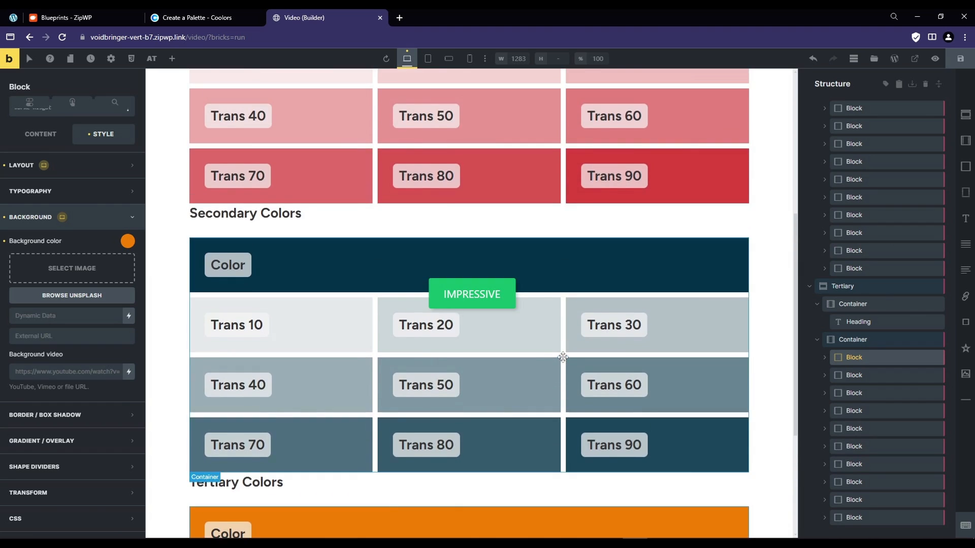
scroll(537, 361, up, 6)
scroll(538, 359, down, 2)
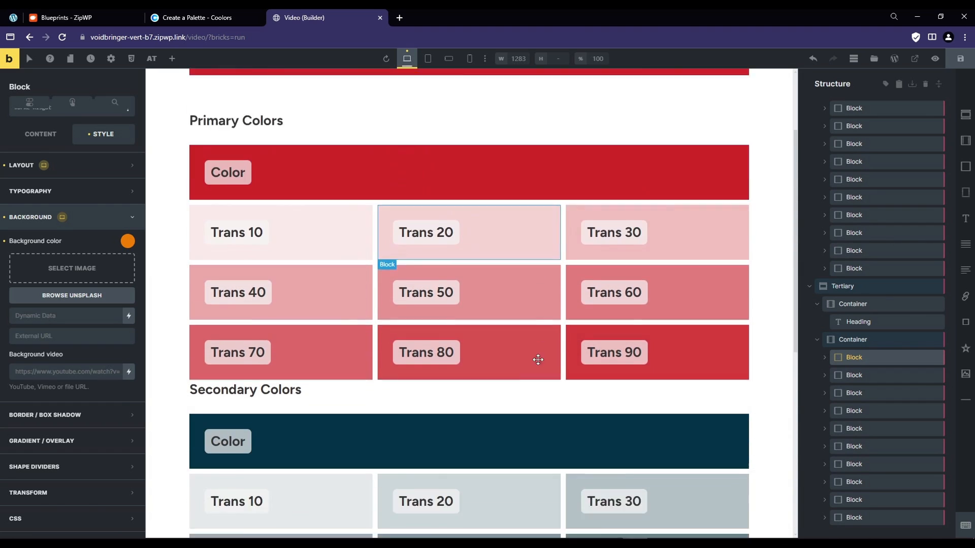
scroll(538, 359, down, 7)
click(203, 18)
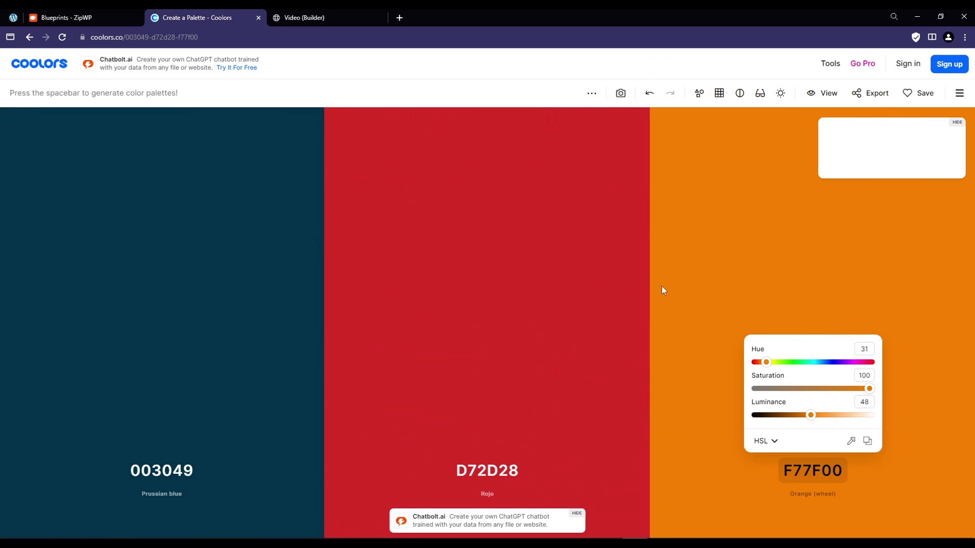
click(332, 15)
scroll(474, 327, up, 4)
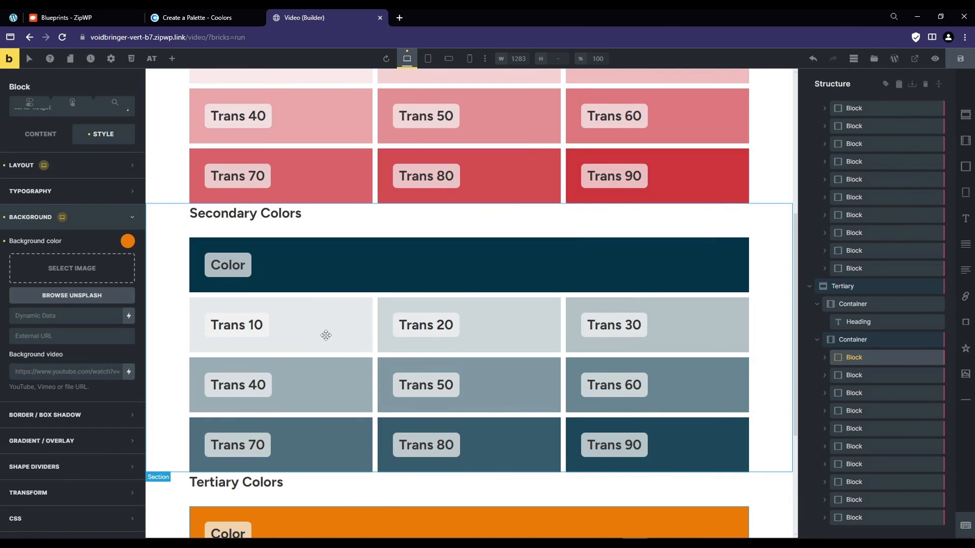
scroll(365, 345, up, 5)
scroll(365, 344, down, 4)
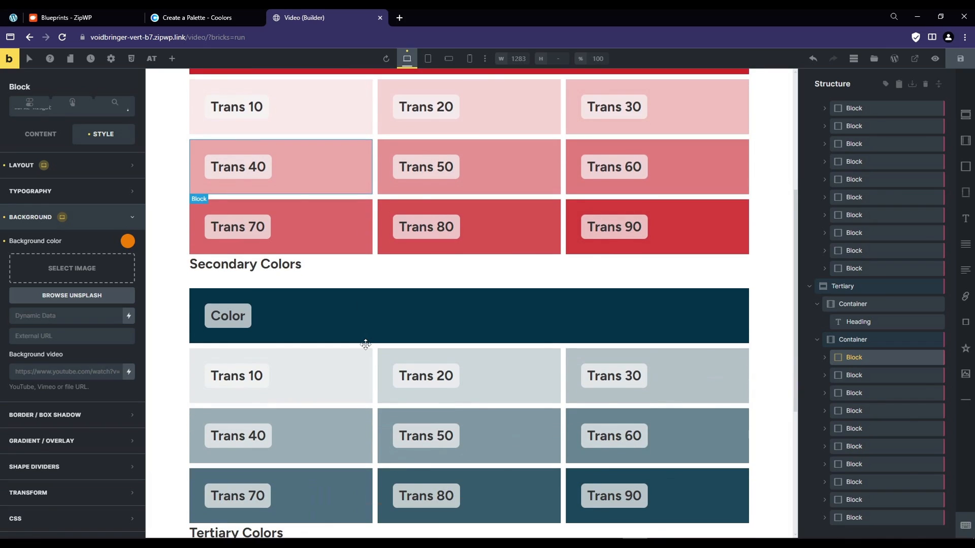